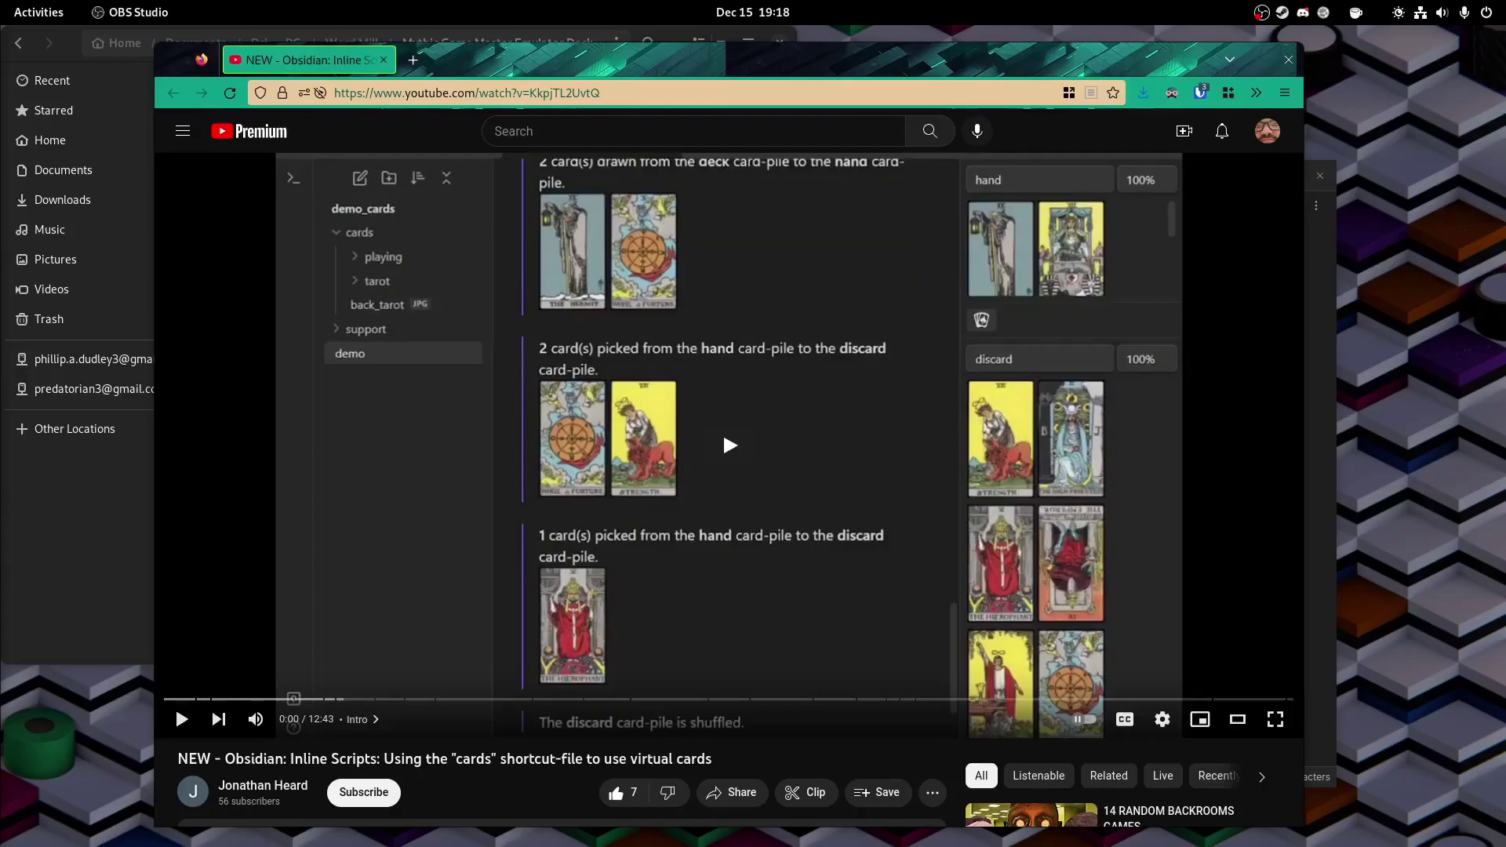
# Step: Switch to Obsidian and turn on community plugins for the cards_test vault
pyautogui.hotkey('alt', 'Tab')
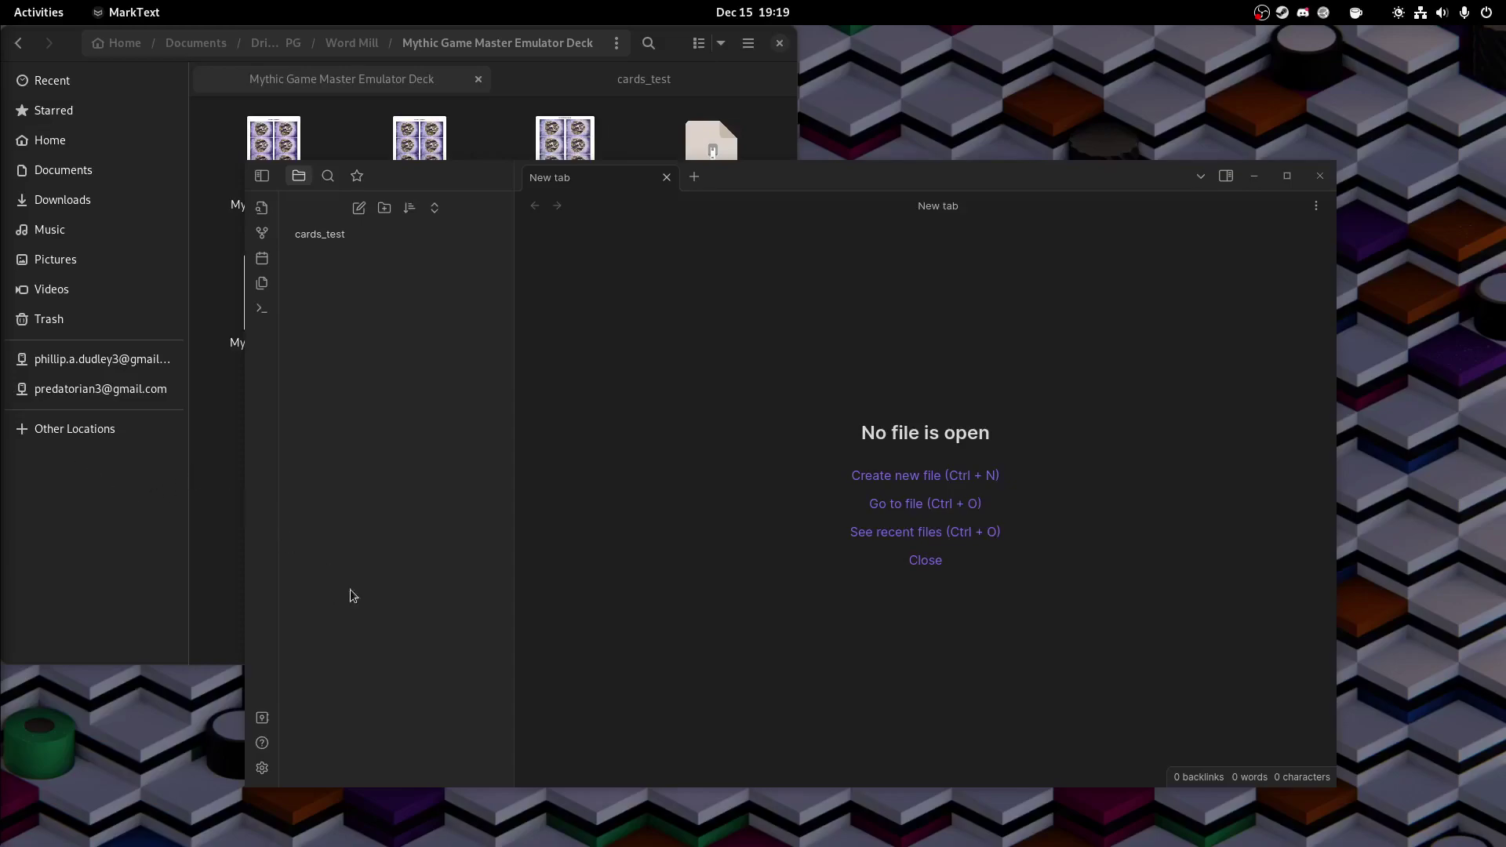
pyautogui.click(262, 768)
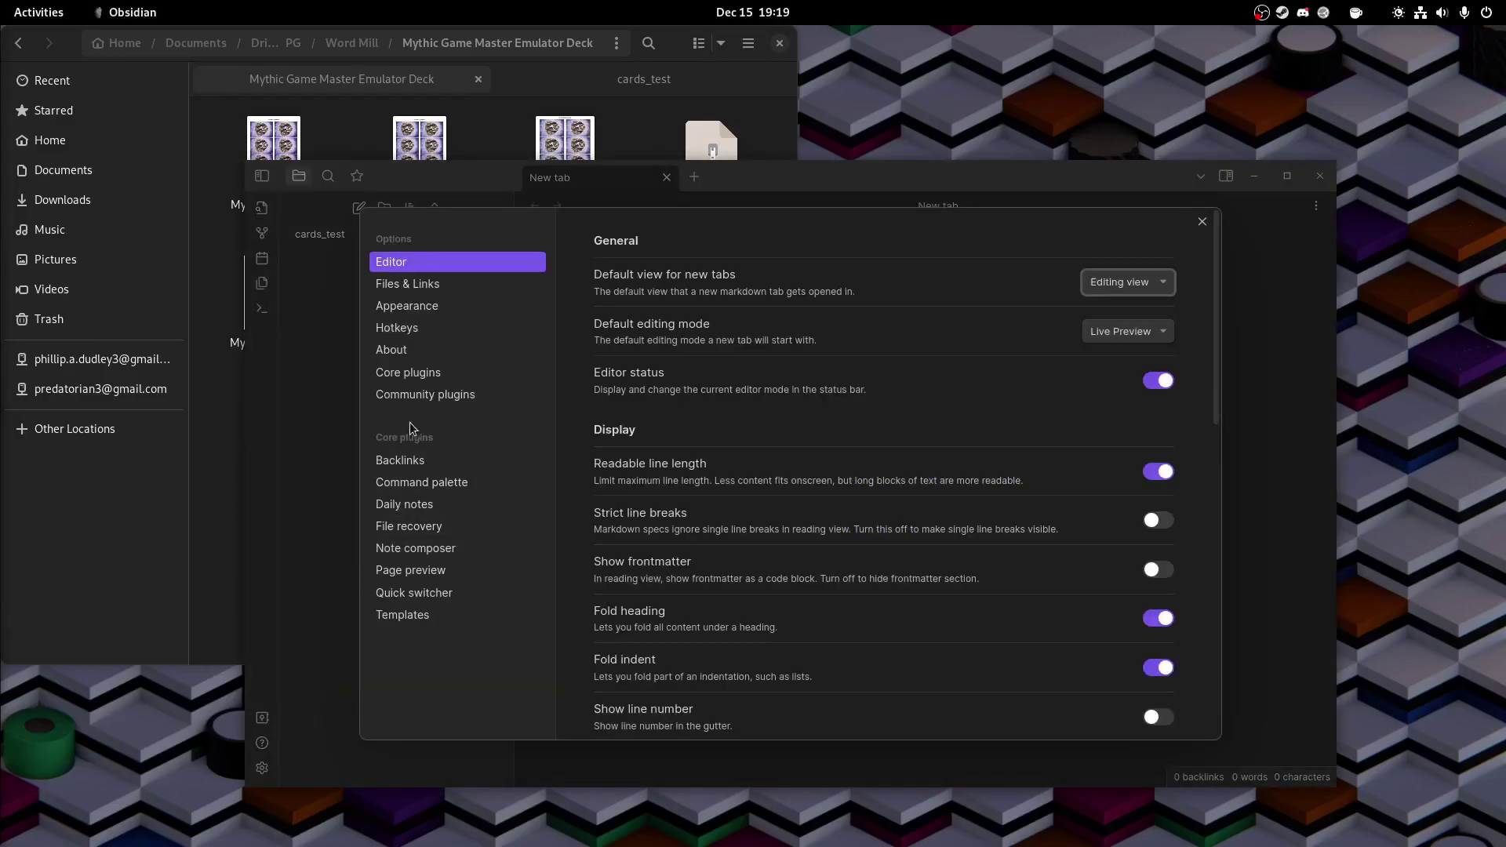
pyautogui.click(412, 396)
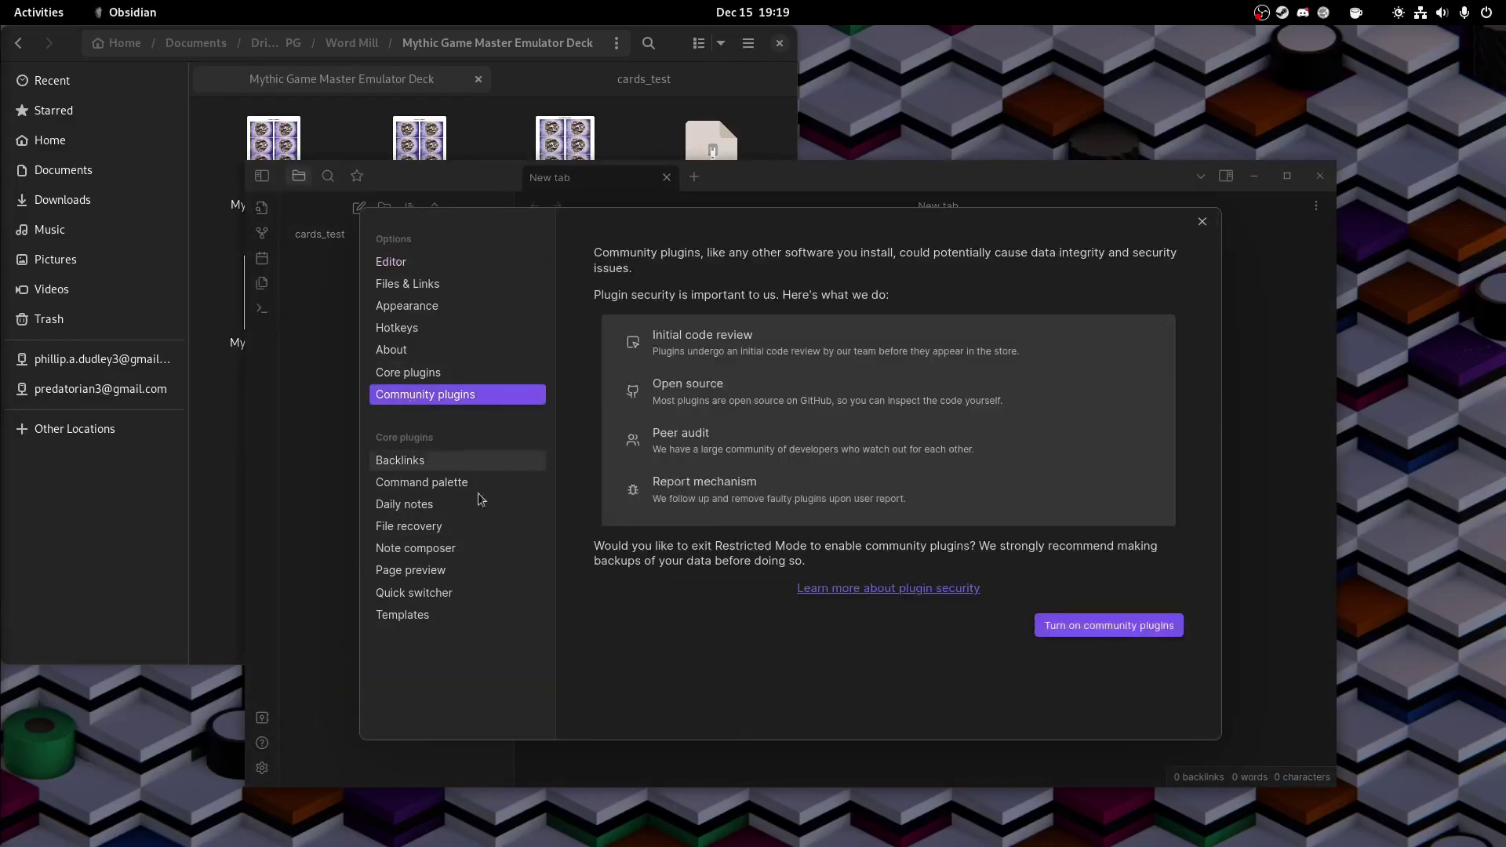
pyautogui.click(1117, 628)
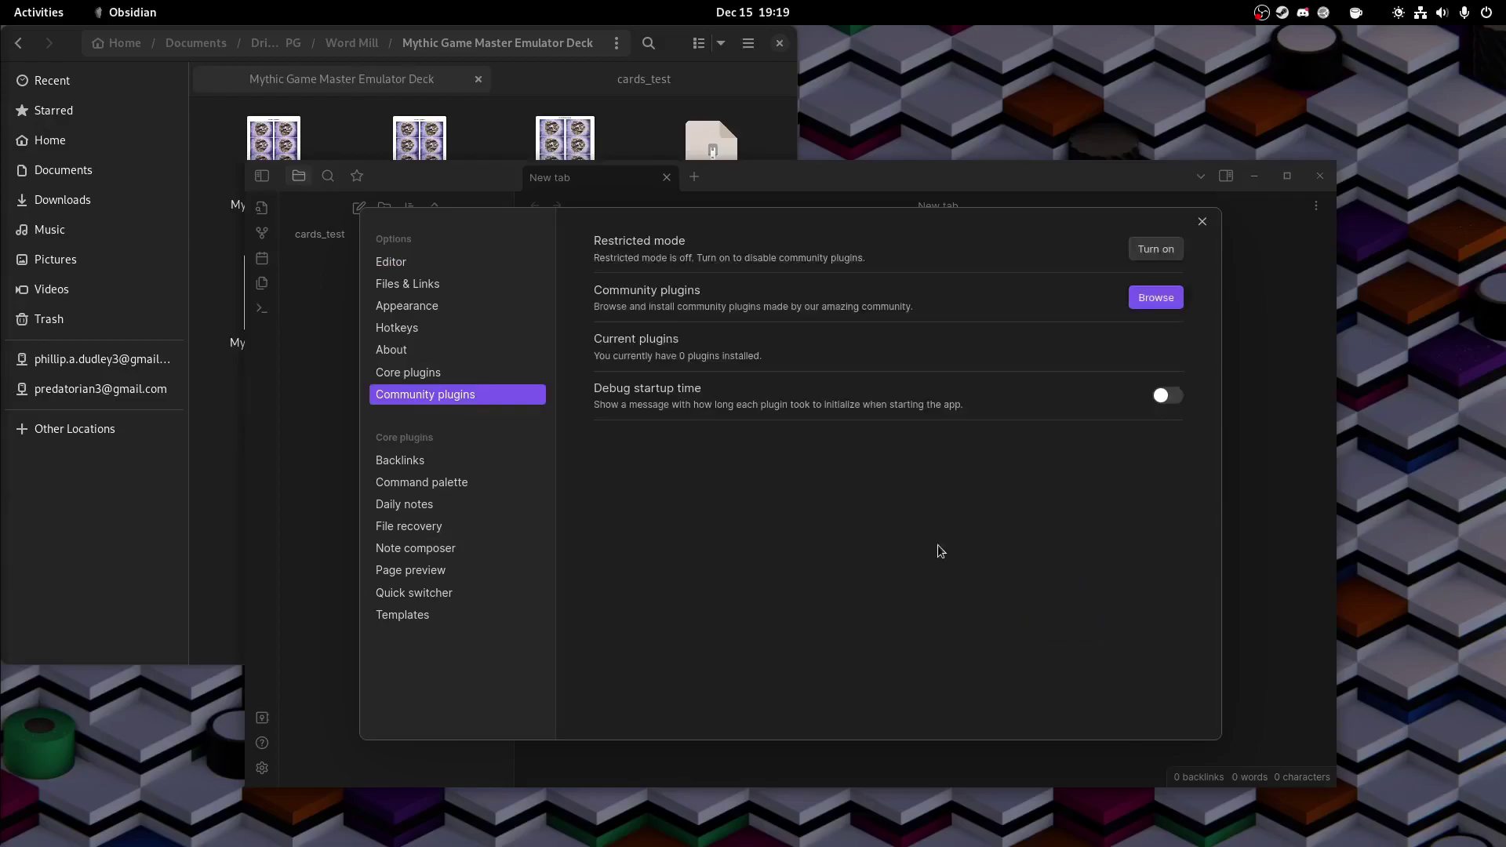
# Step: Search the community plugins for "inlin" and open the Inline Scripts plugin page
pyautogui.click(1156, 298)
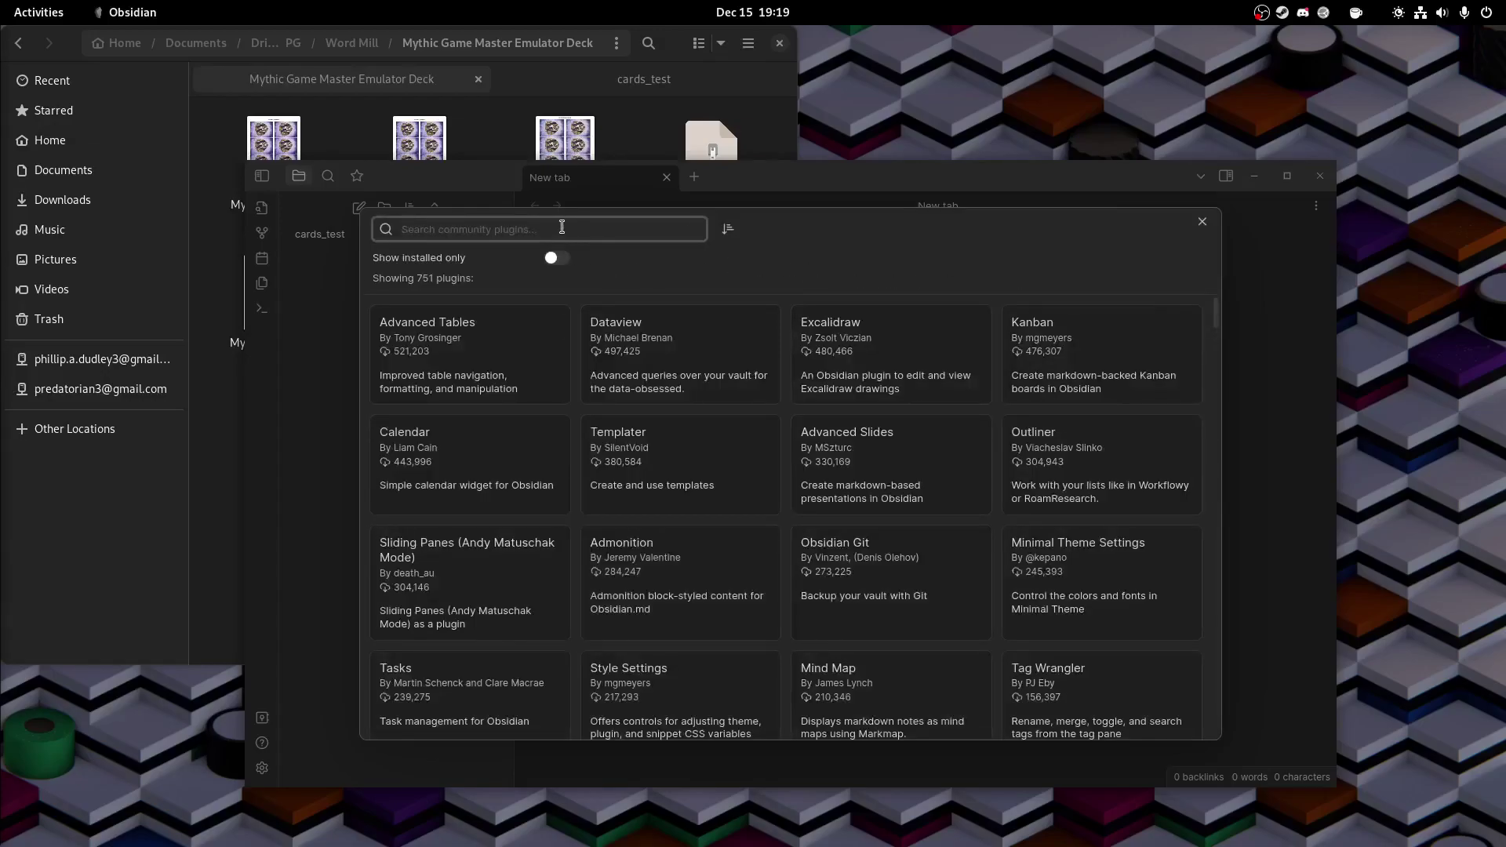
pyautogui.write('inline-scr')
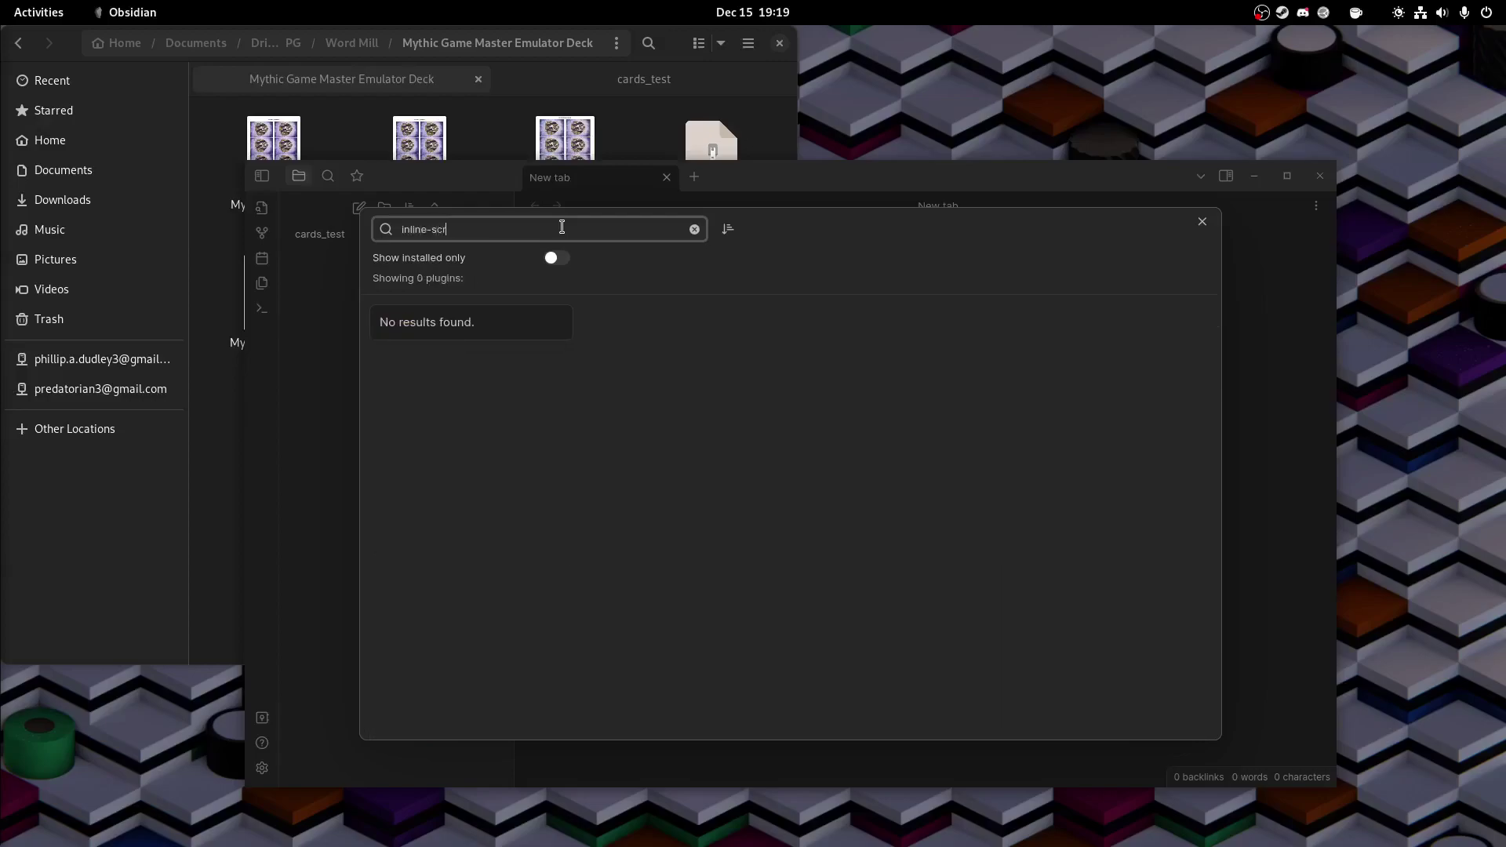
pyautogui.write('ip')
pyautogui.press('BackSpace')
pyautogui.press('BackSpace')
pyautogui.press('BackSpace')
pyautogui.press('BackSpace')
pyautogui.press('BackSpace')
pyautogui.press('BackSpace')
pyautogui.press('BackSpace')
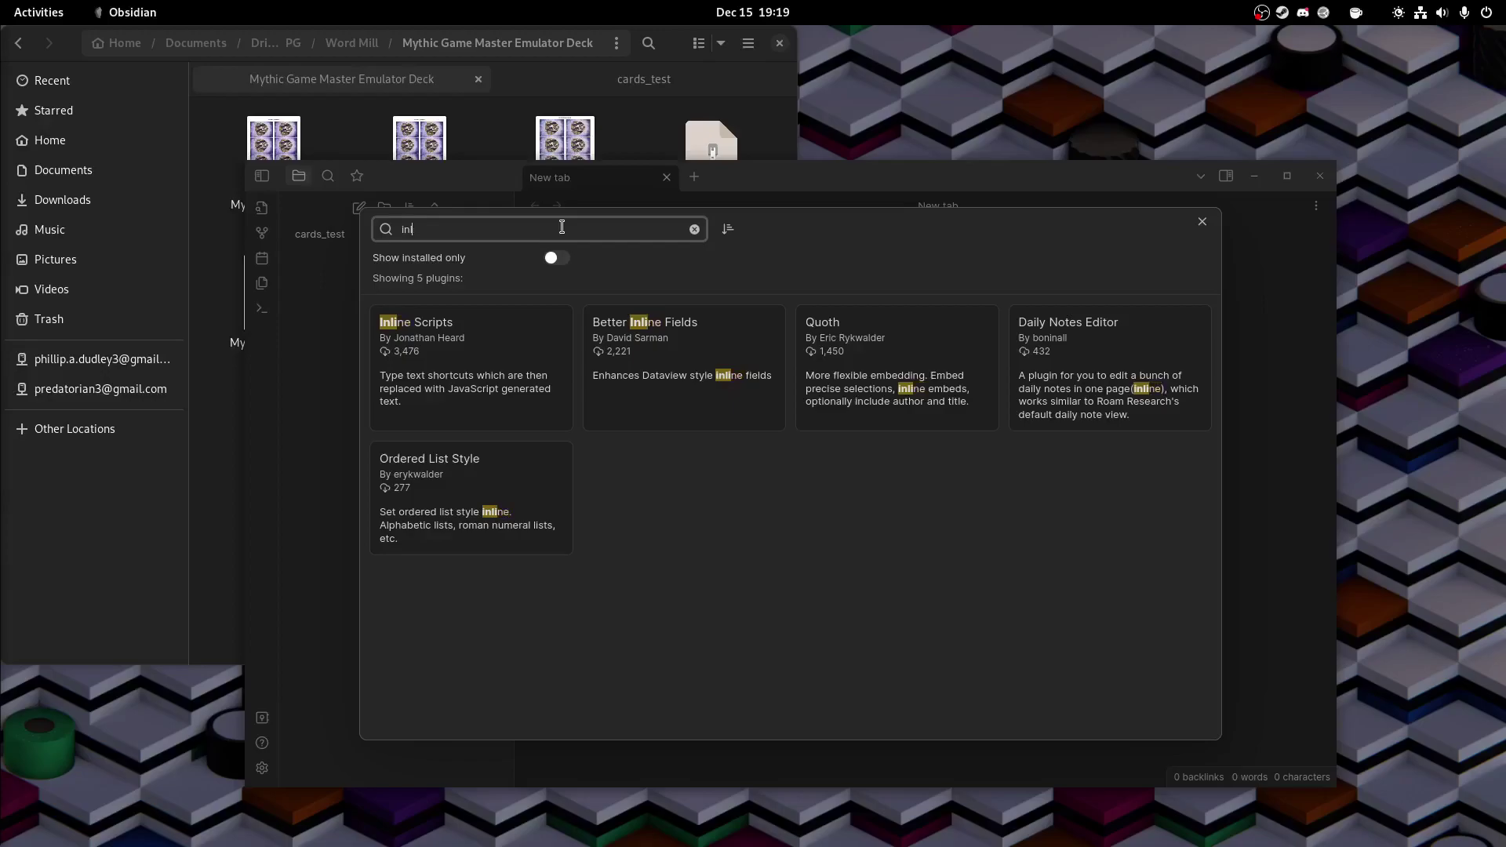
pyautogui.write('lin')
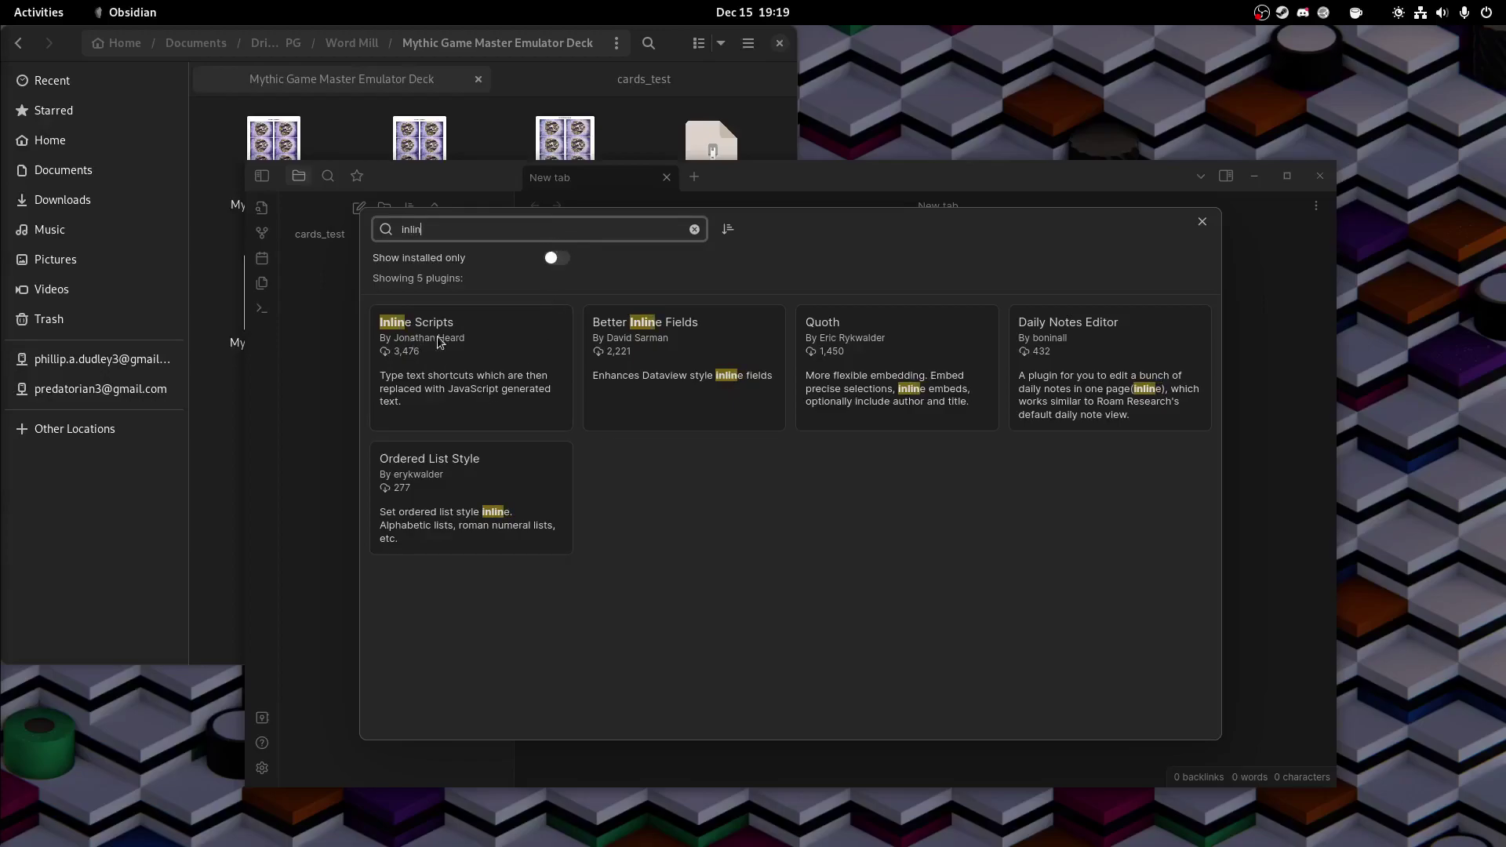
pyautogui.click(456, 362)
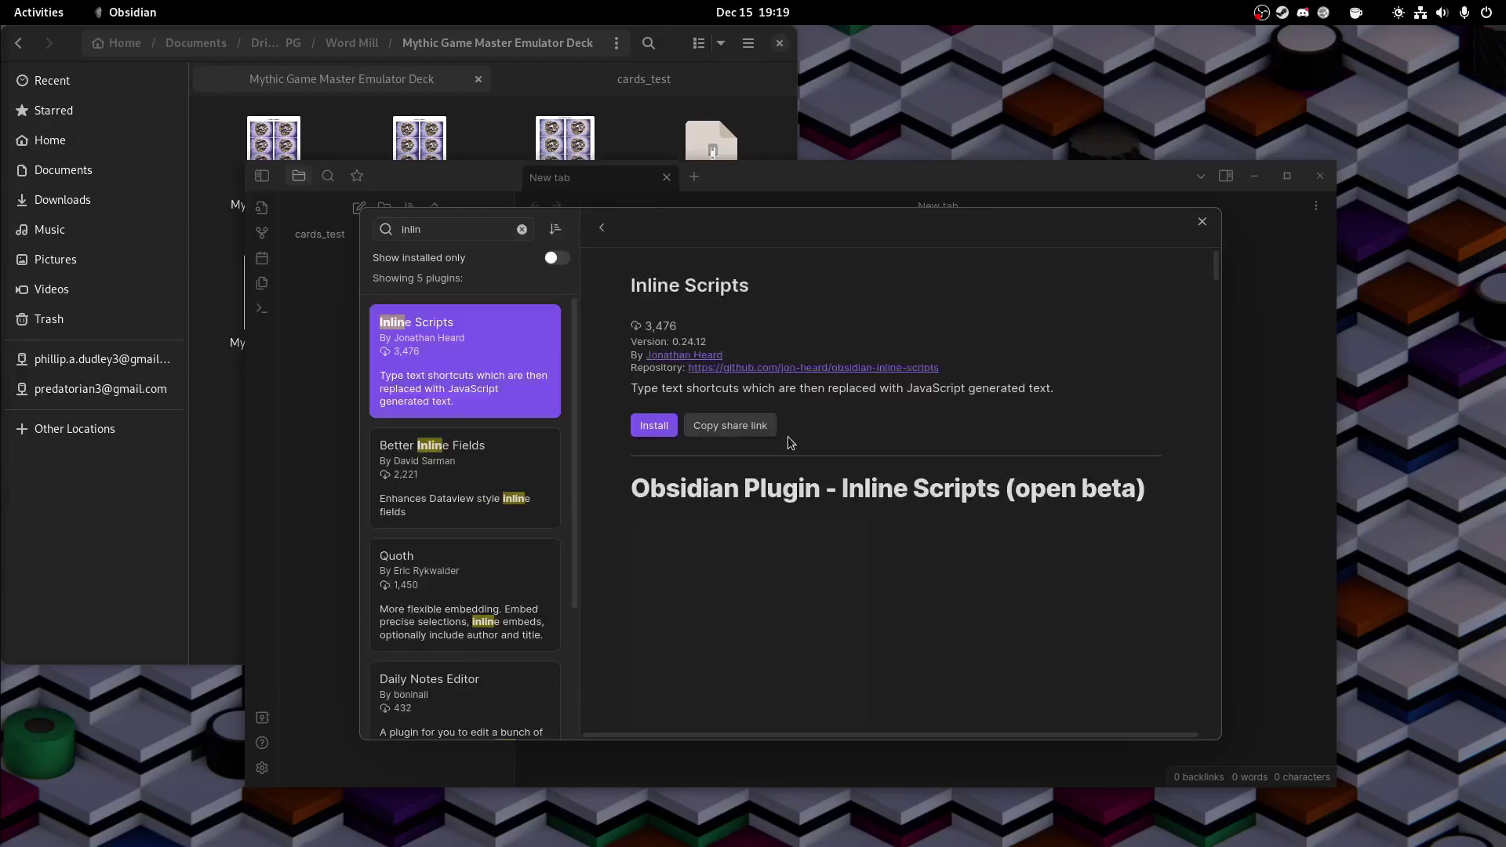
# Step: Install and enable the Inline Scripts plugin, and close the plugin browser
pyautogui.click(654, 428)
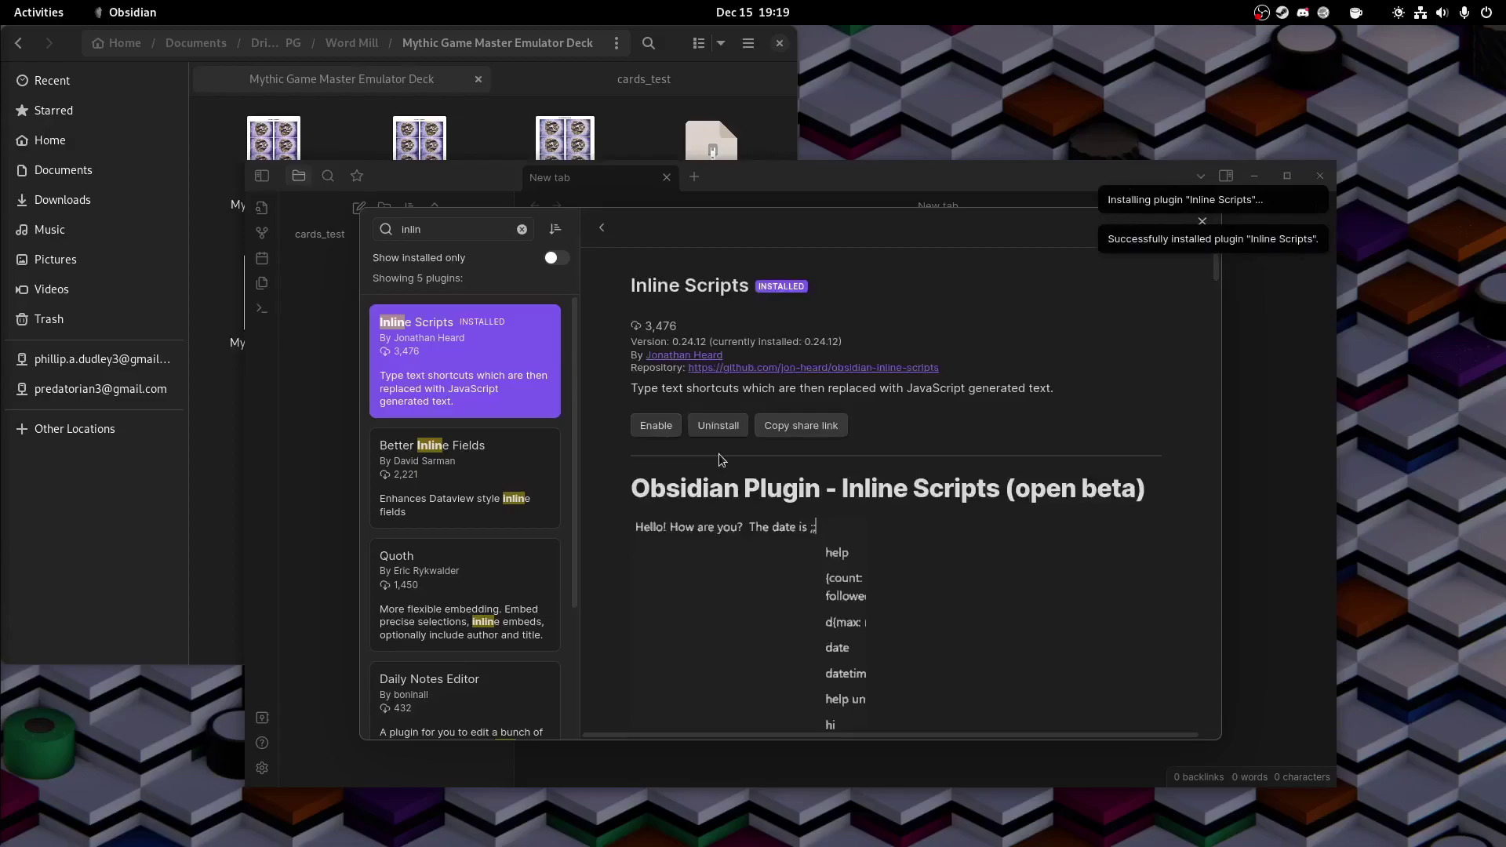
pyautogui.click(657, 425)
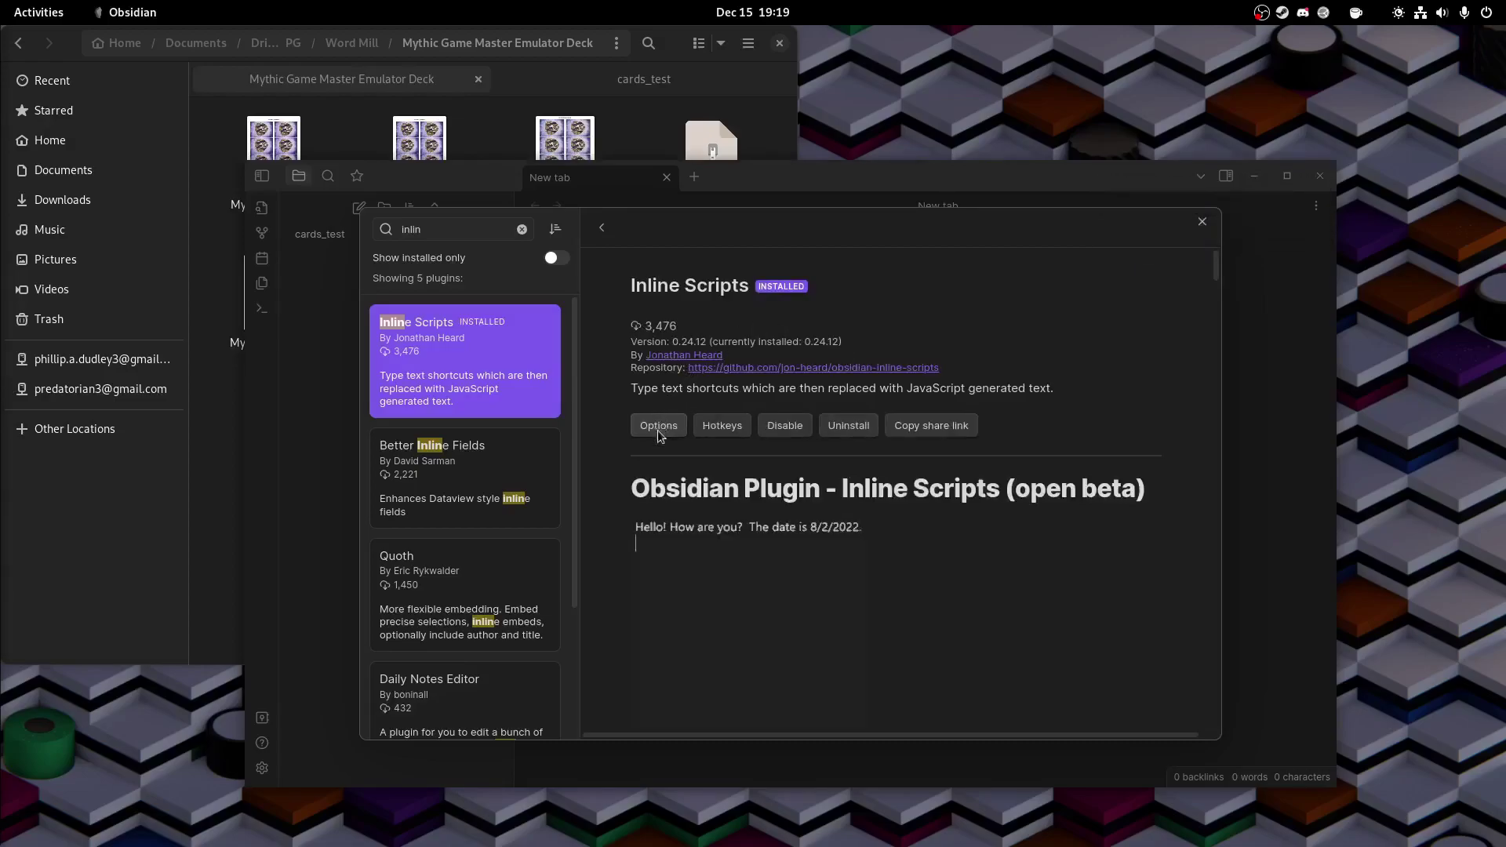
pyautogui.click(1200, 225)
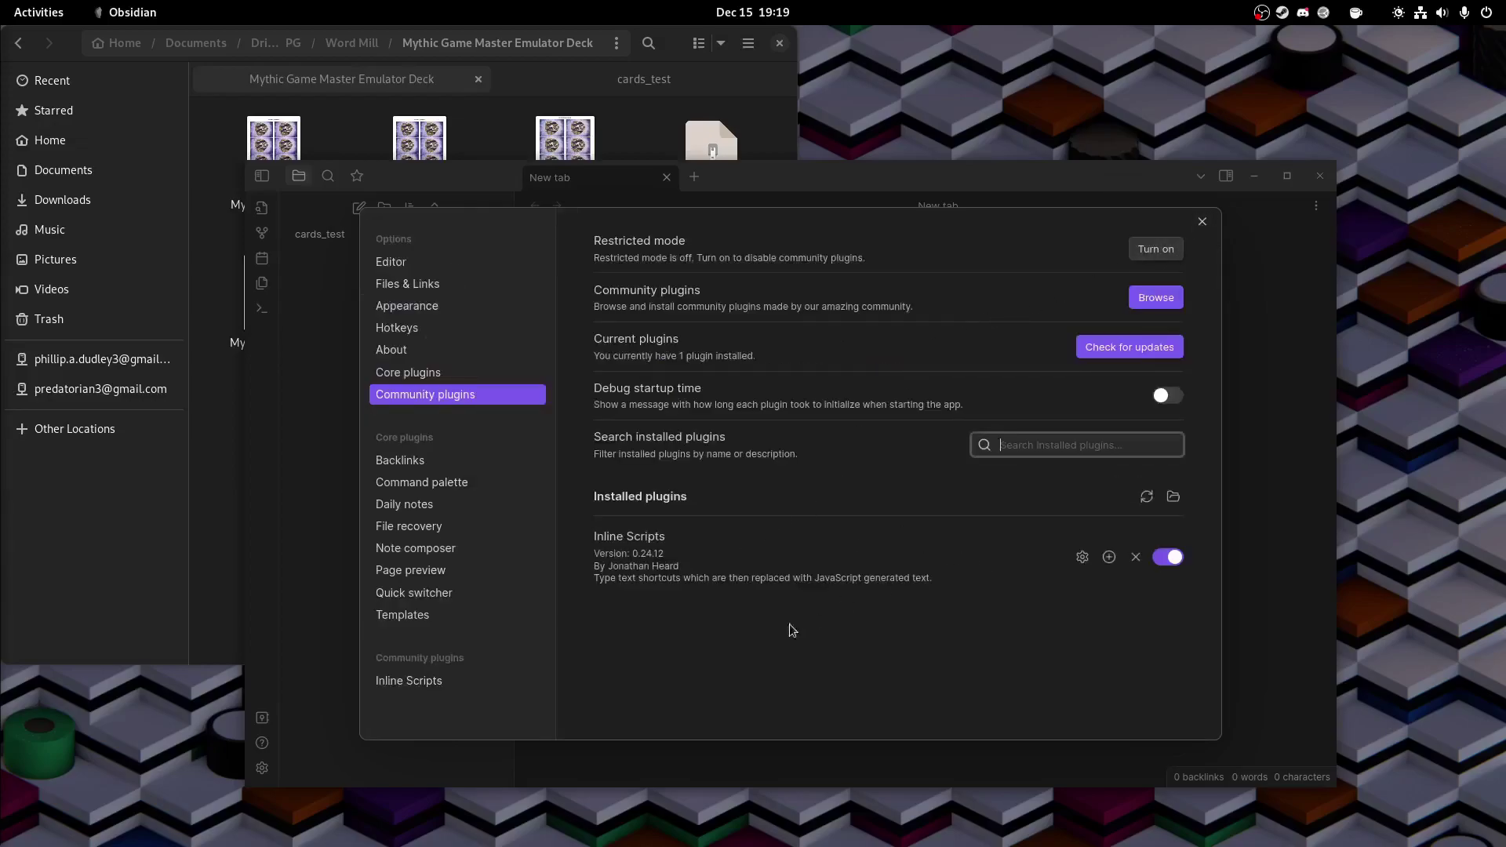
# Step: Import the full Inline Scripts shortcut library into support/inlineScripts from the plugin's settings
pyautogui.click(1082, 558)
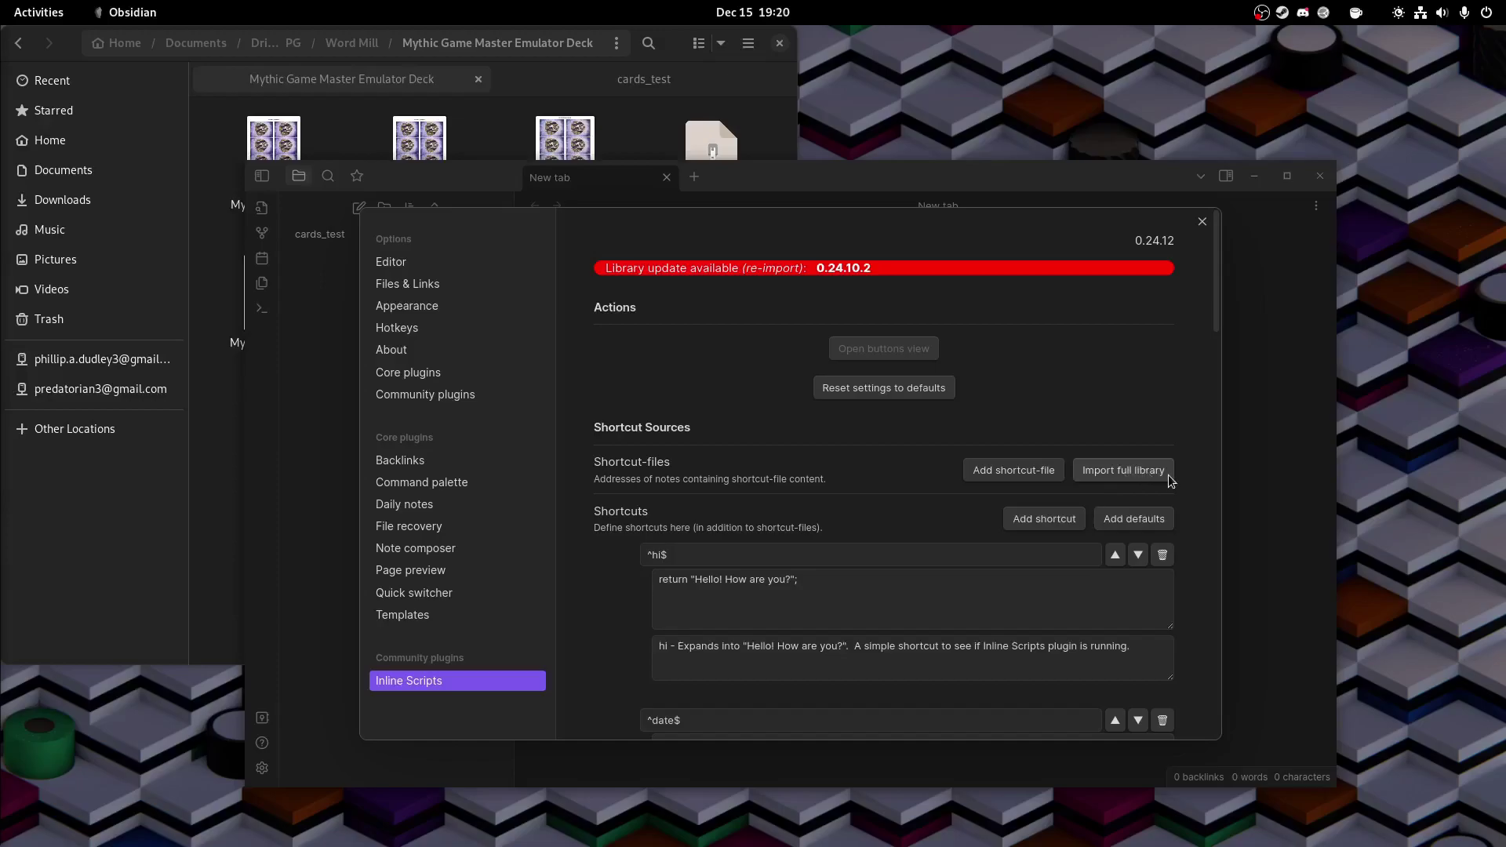
pyautogui.click(1139, 471)
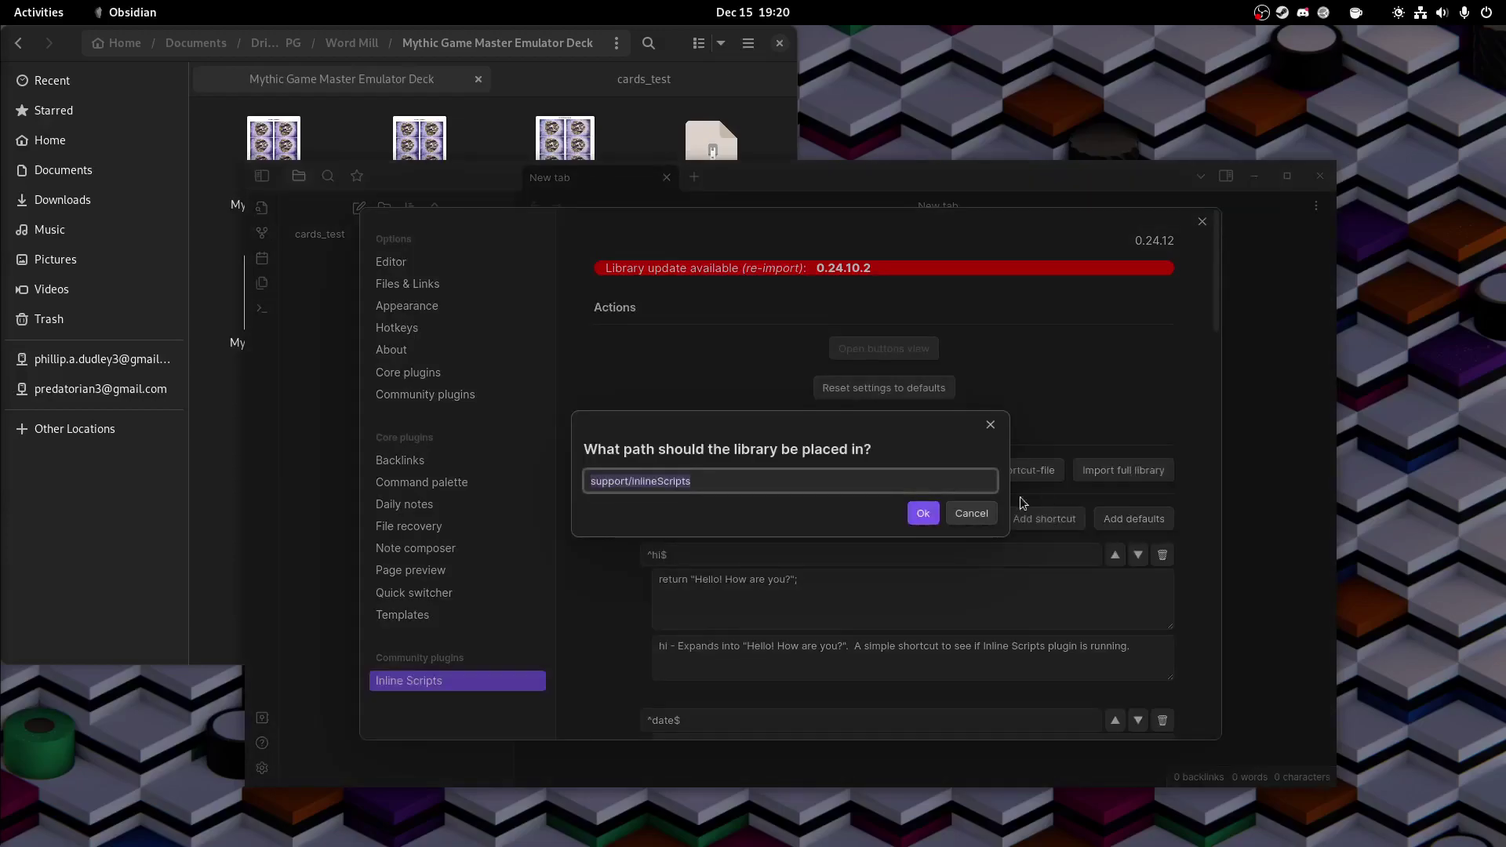
pyautogui.click(924, 514)
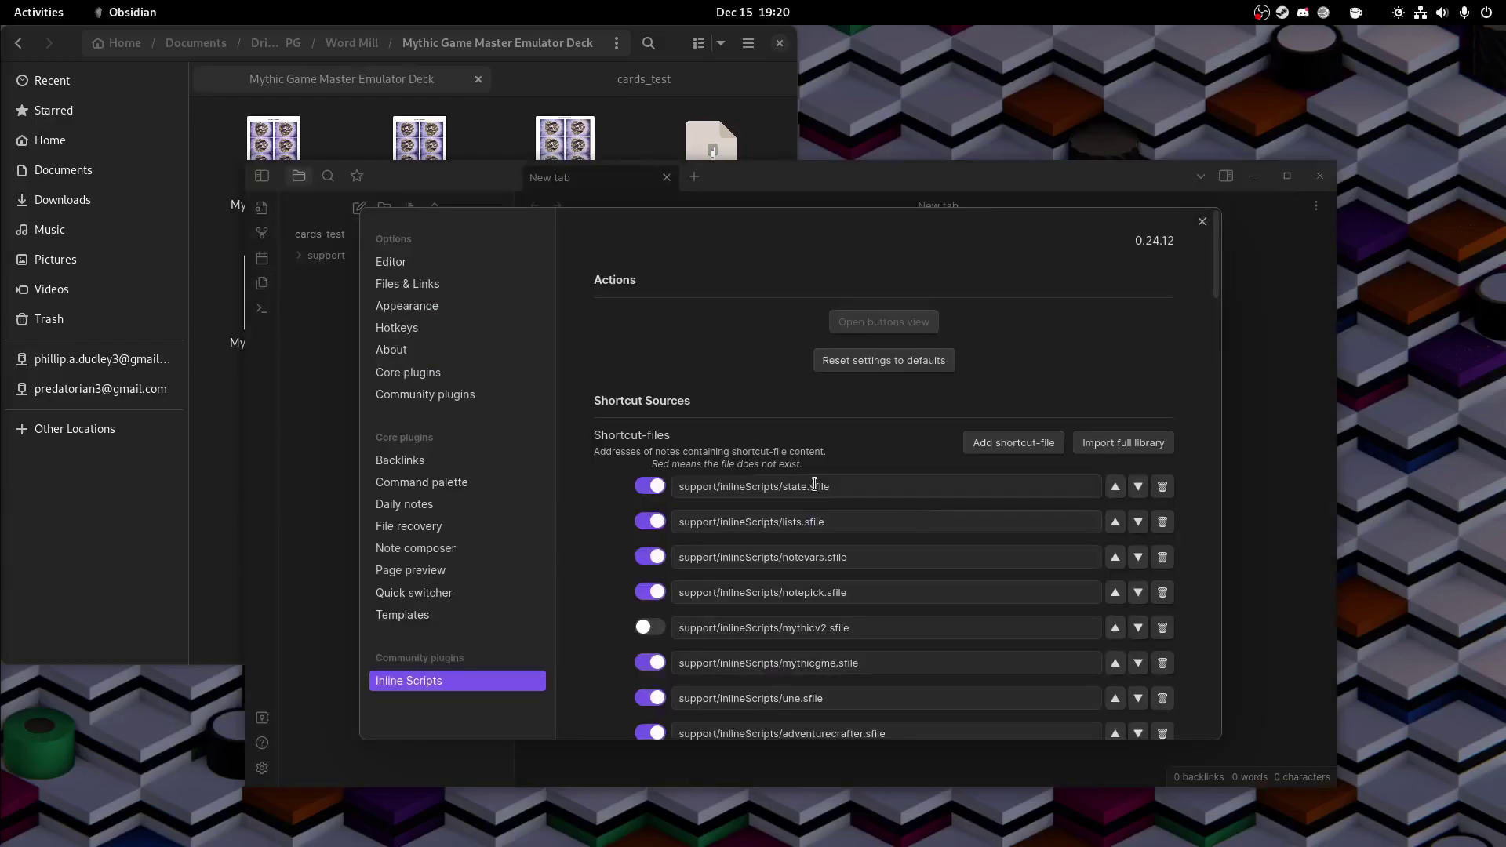
# Step: Review the list of imported shortcut-files, including the cards files, and close the settings
pyautogui.scroll(-5, 594, 463)
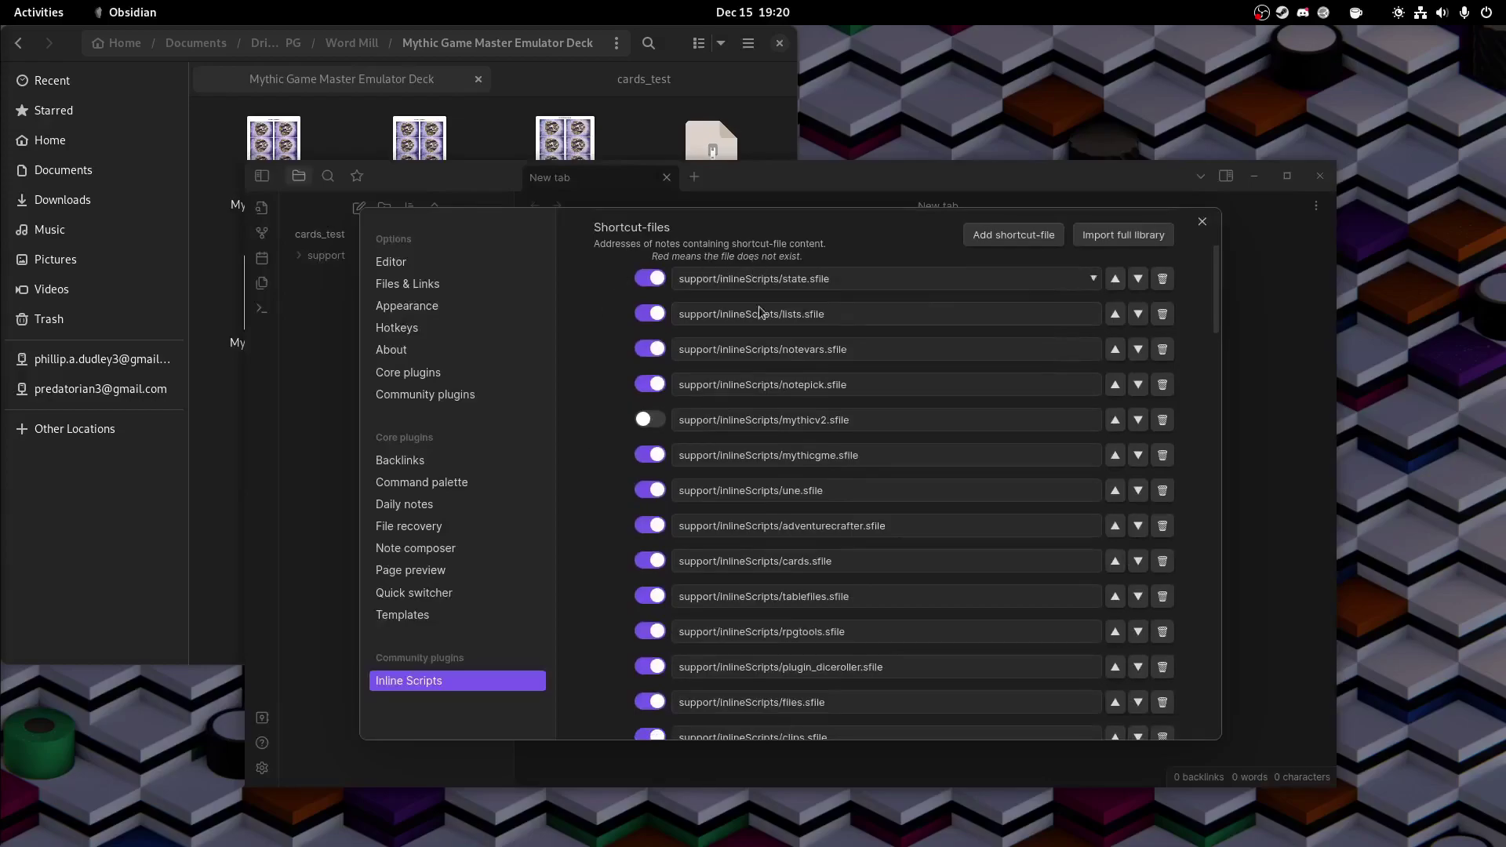
pyautogui.scroll(-5, 832, 594)
pyautogui.scroll(-2, 833, 593)
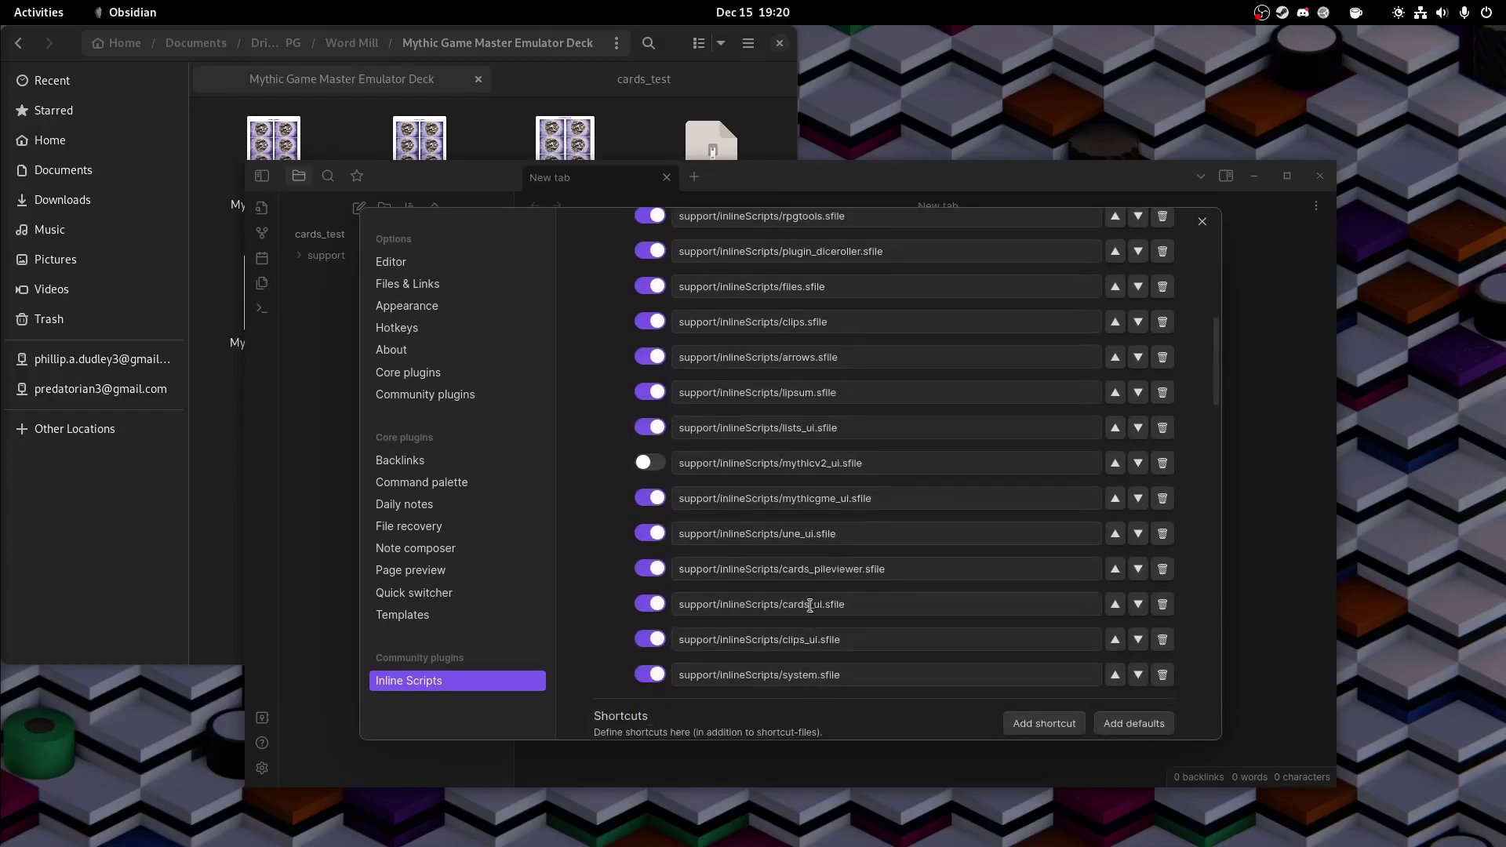
pyautogui.scroll(5, 819, 586)
pyautogui.scroll(4, 820, 582)
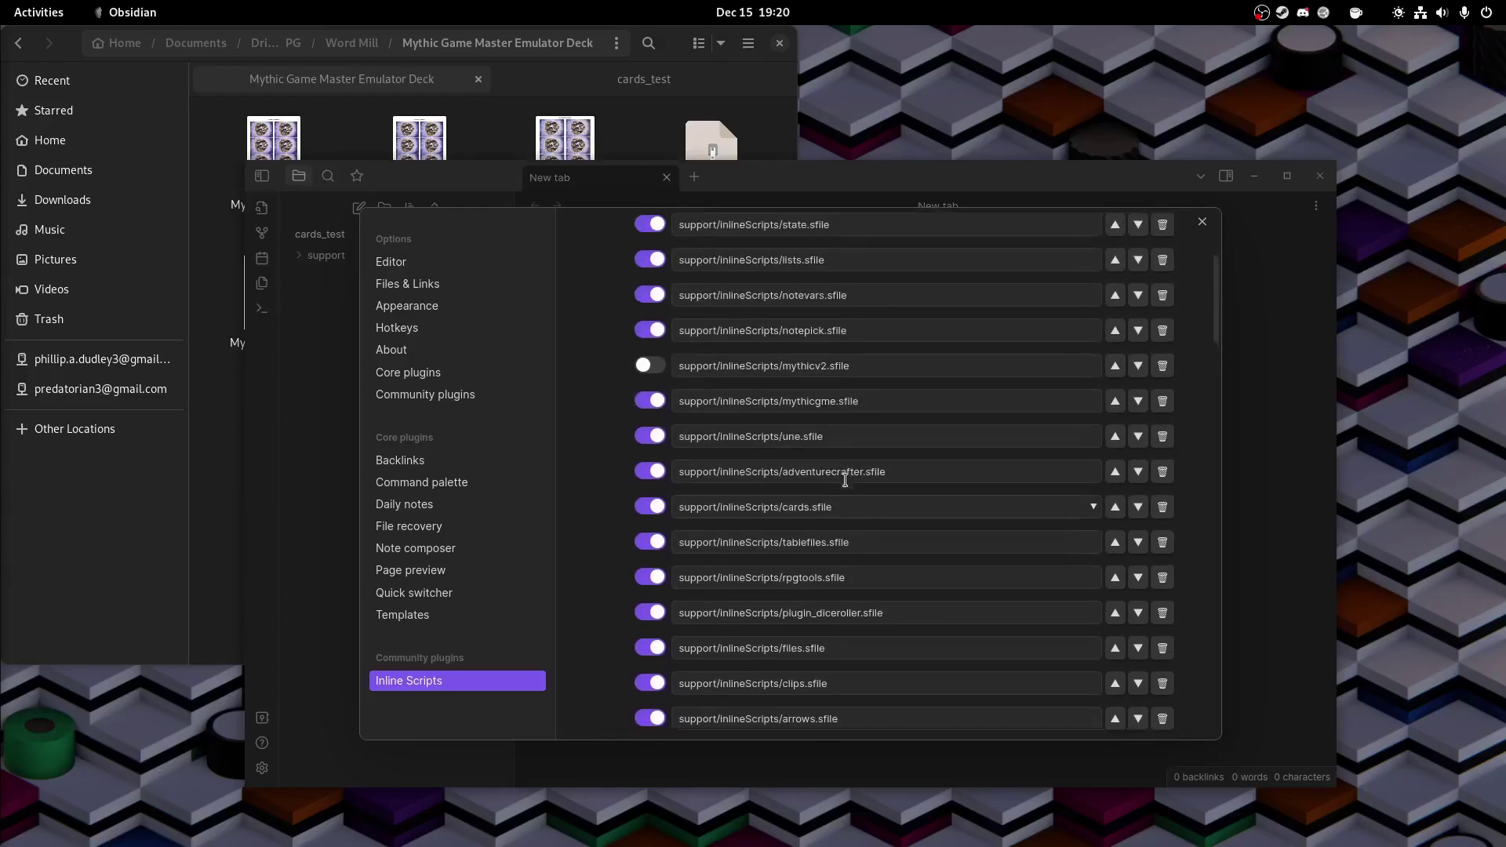
pyautogui.scroll(6, 841, 482)
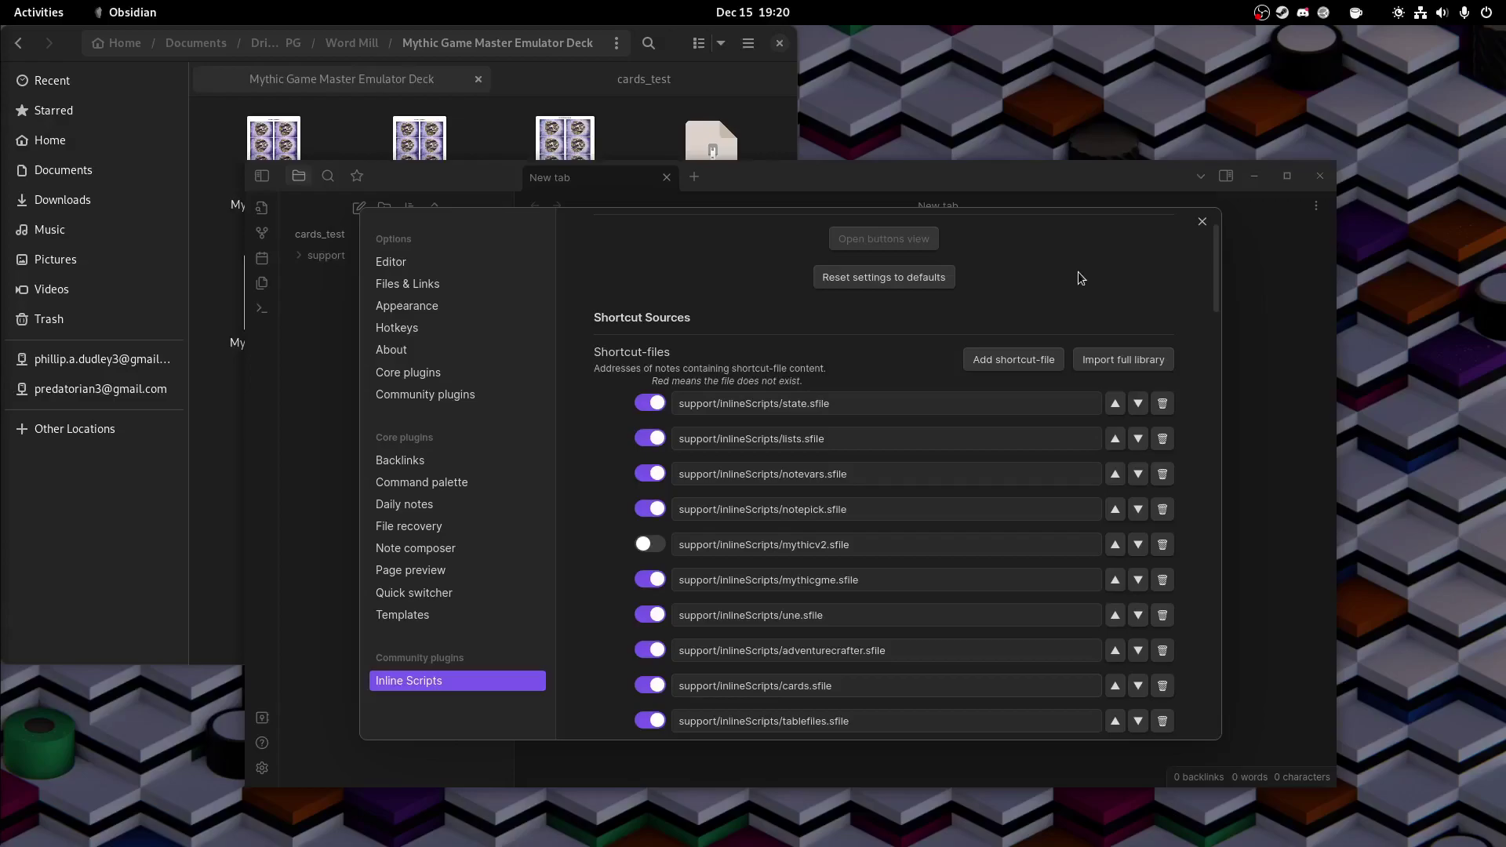
pyautogui.click(1202, 224)
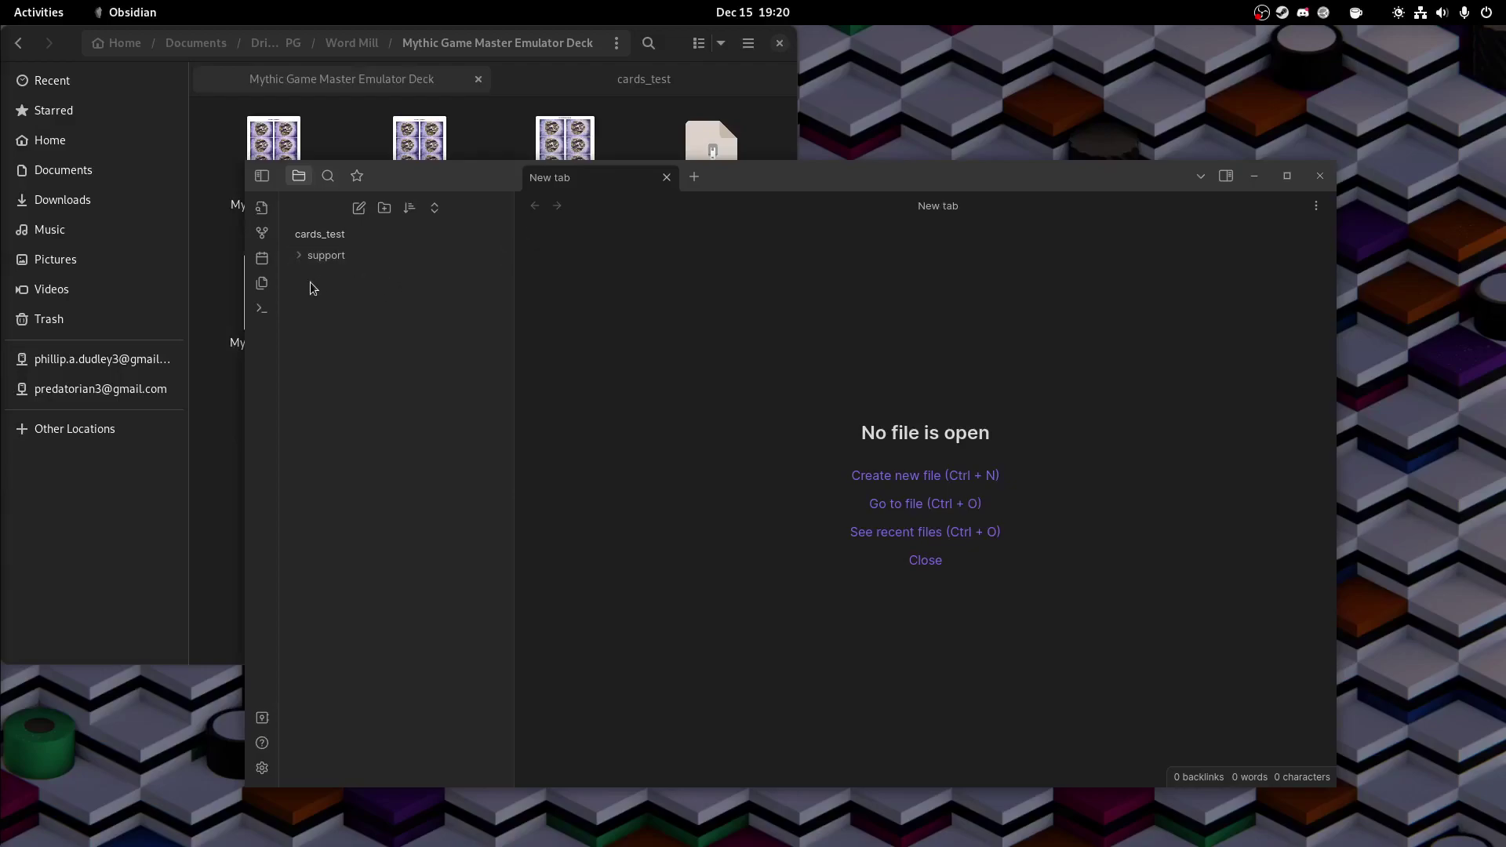
# Step: Create a new note titled "Cards Demo" in the cards_test vault
pyautogui.click(358, 210)
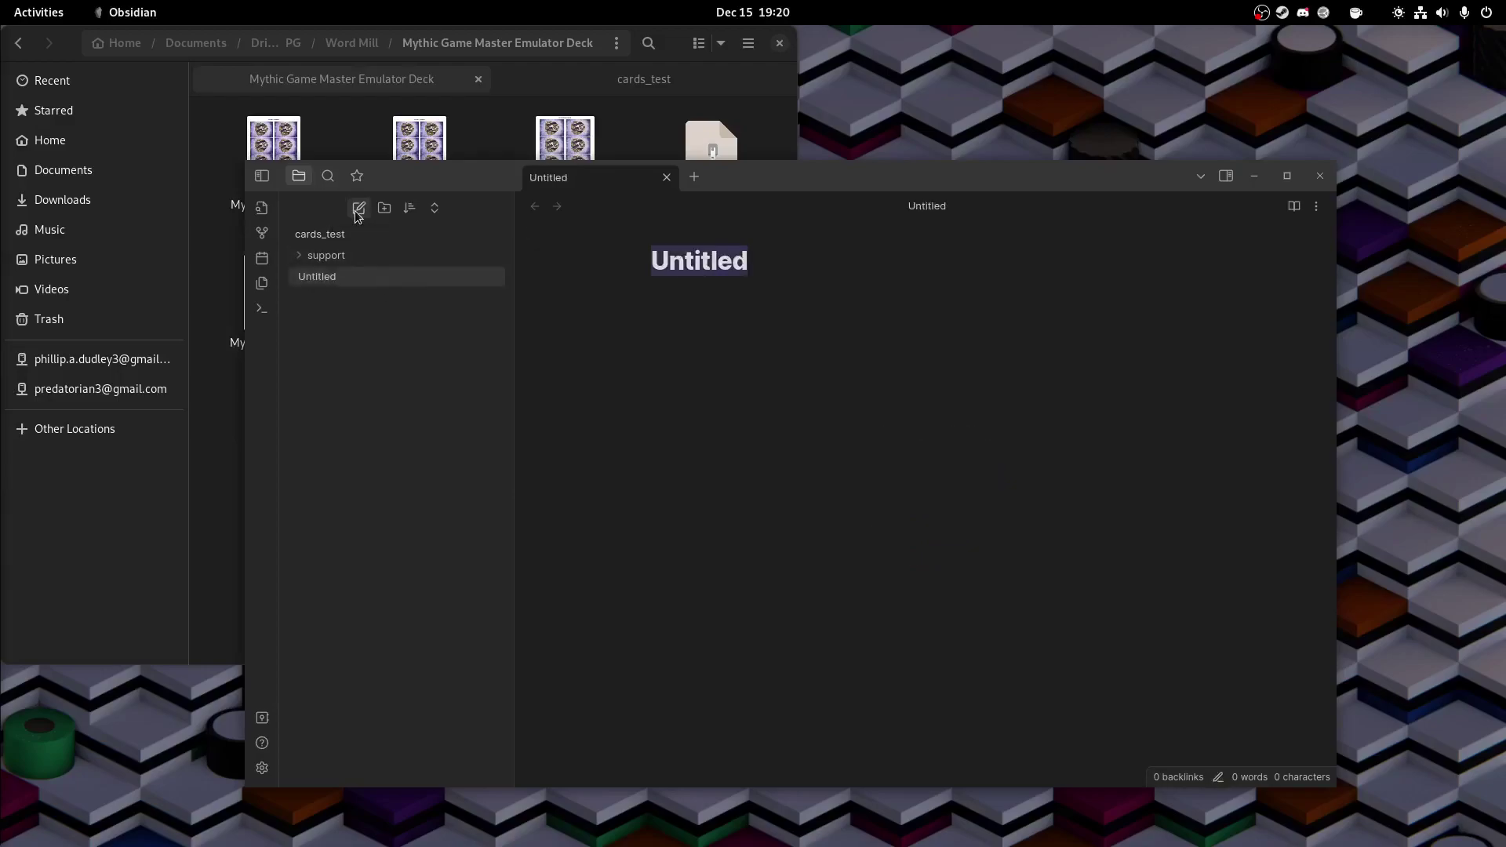
pyautogui.write('C')
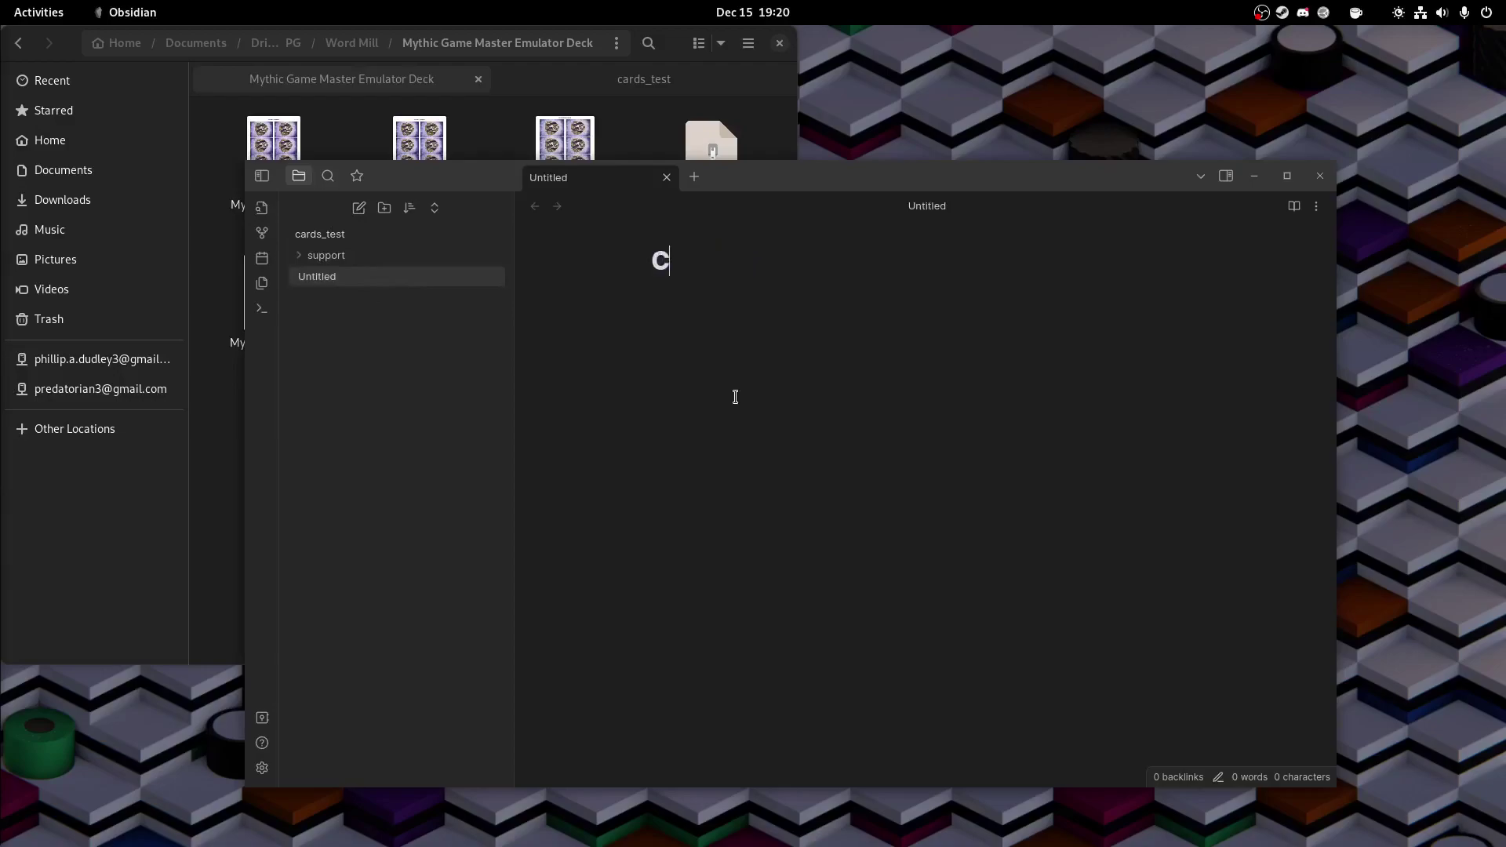
pyautogui.write('ards Demo')
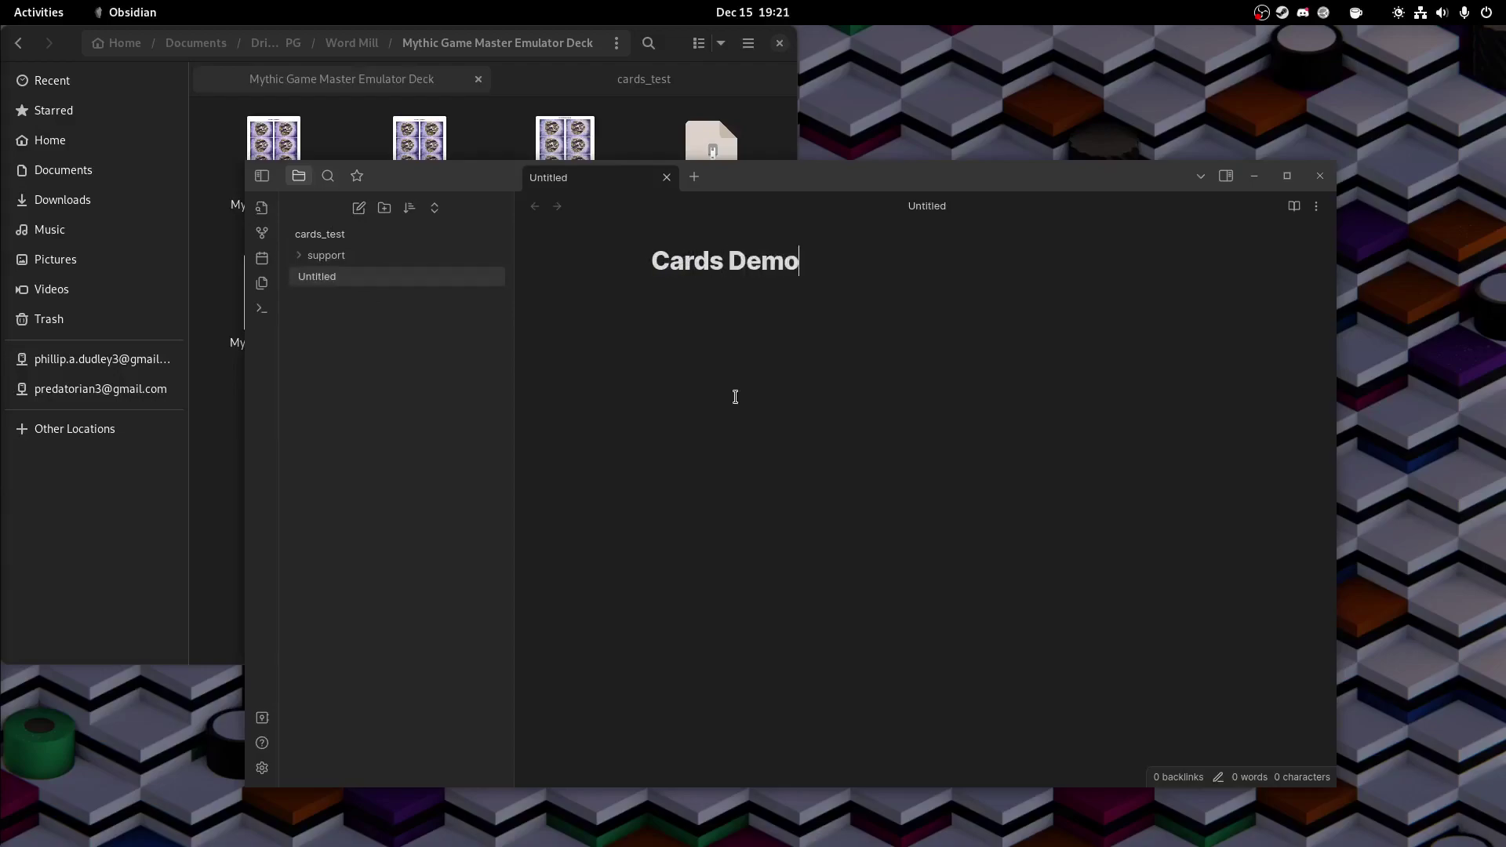
pyautogui.press('Return')
# Step: Create a face-down card-pile named deck in the note with the shortcut ";;cards pile deck down"
pyautogui.write(';;cards')
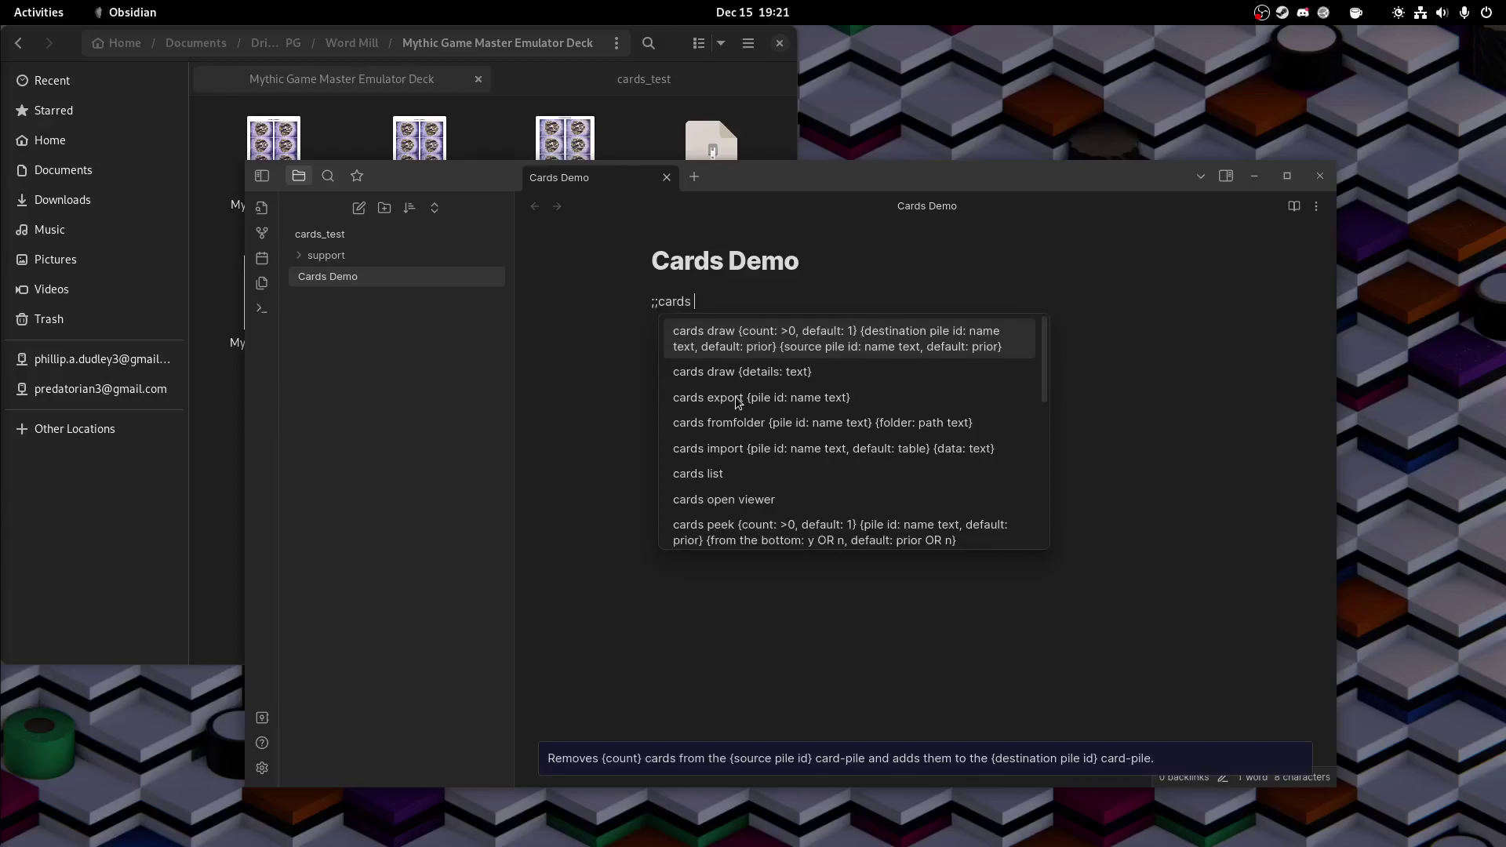
pyautogui.write(' pile deck')
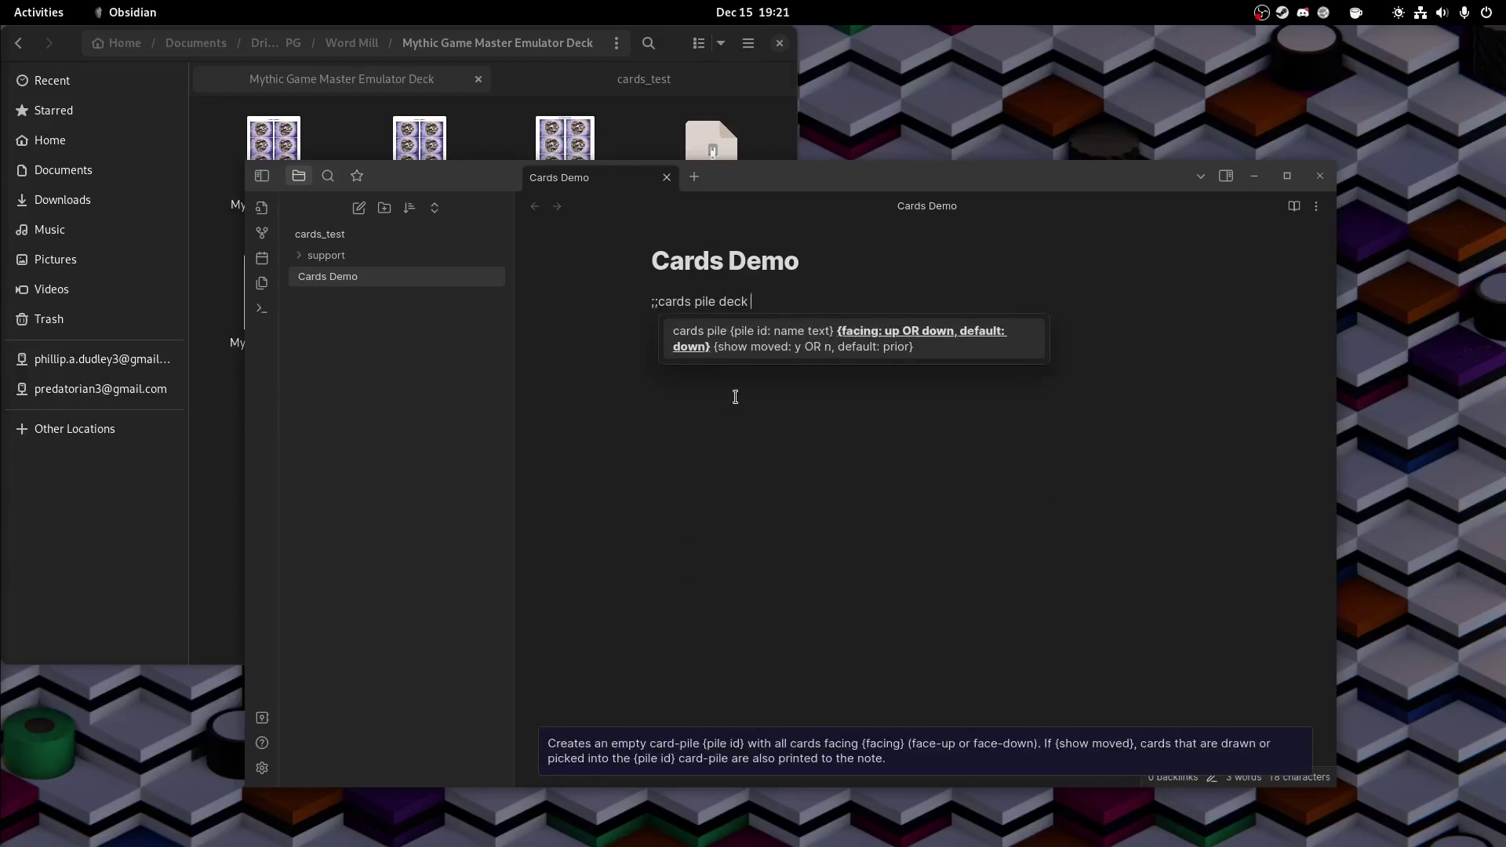
pyautogui.write(' down')
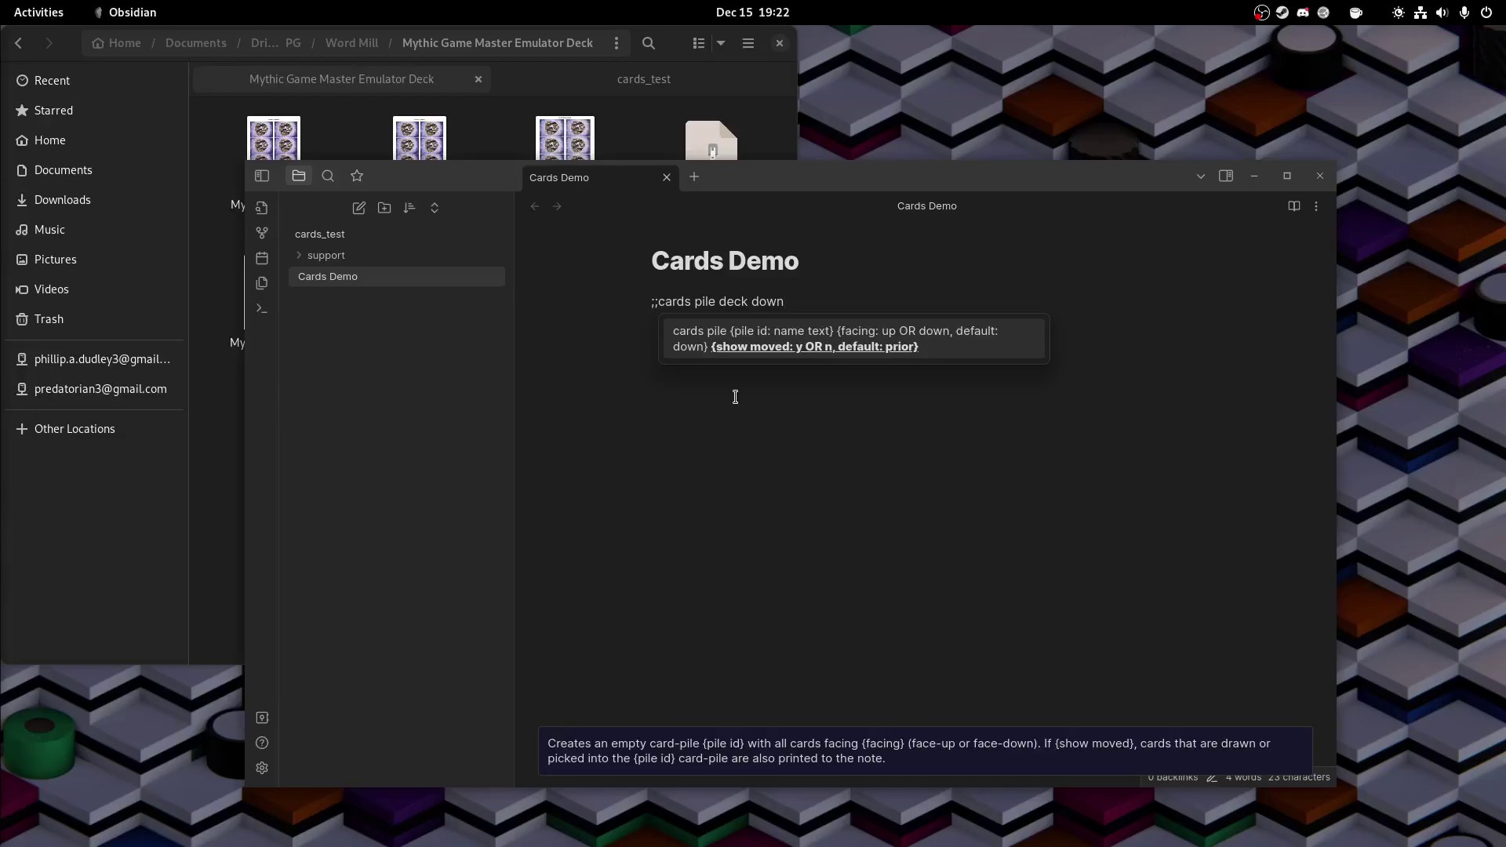
pyautogui.press('Return')
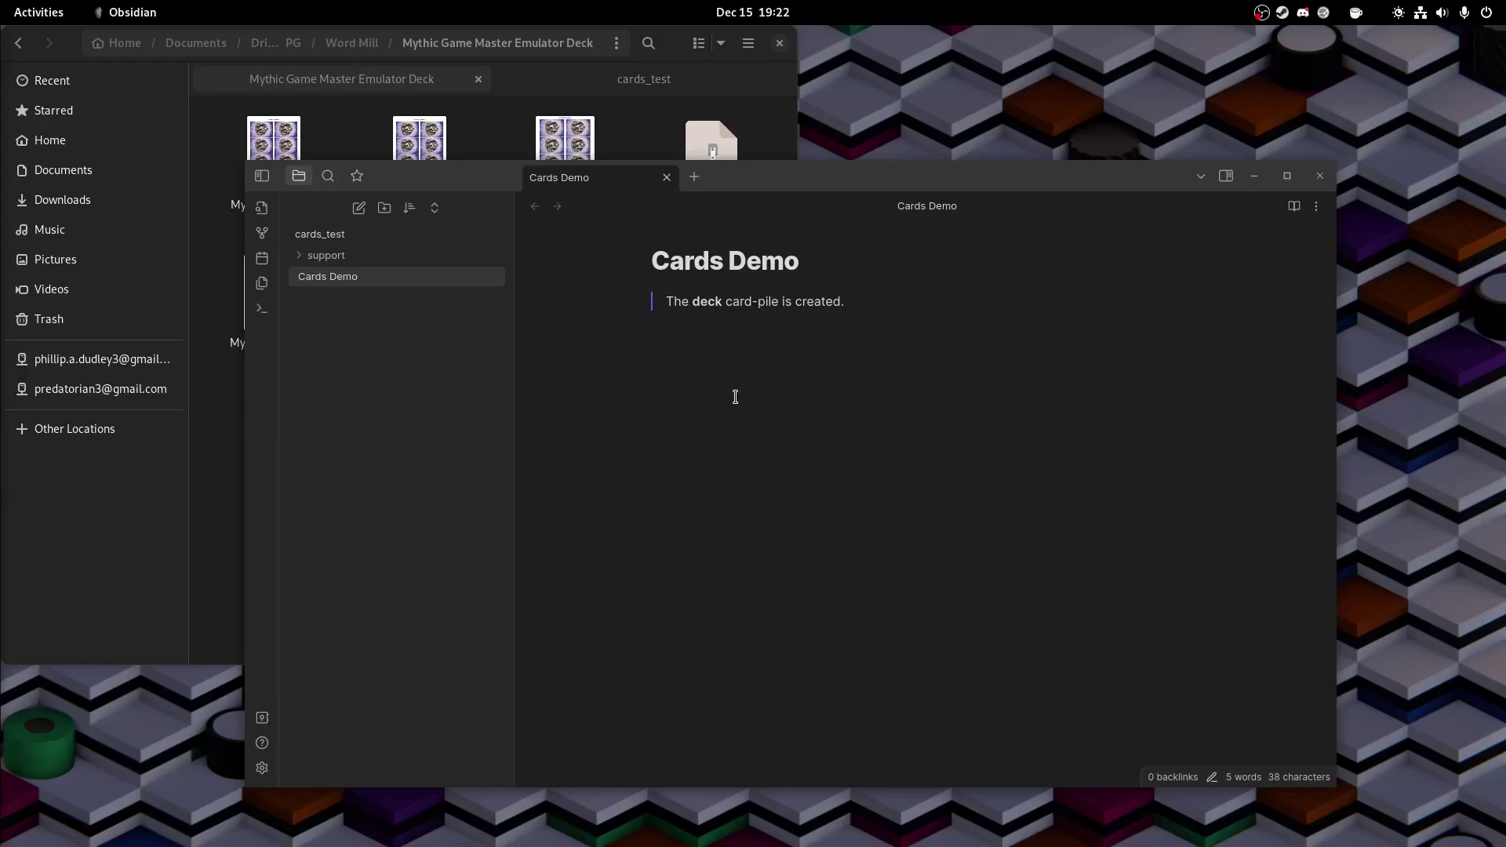
# Step: Create a face-up card-pile named hand with the shortcut ";;cards pile hand up"
pyautogui.write(';;c')
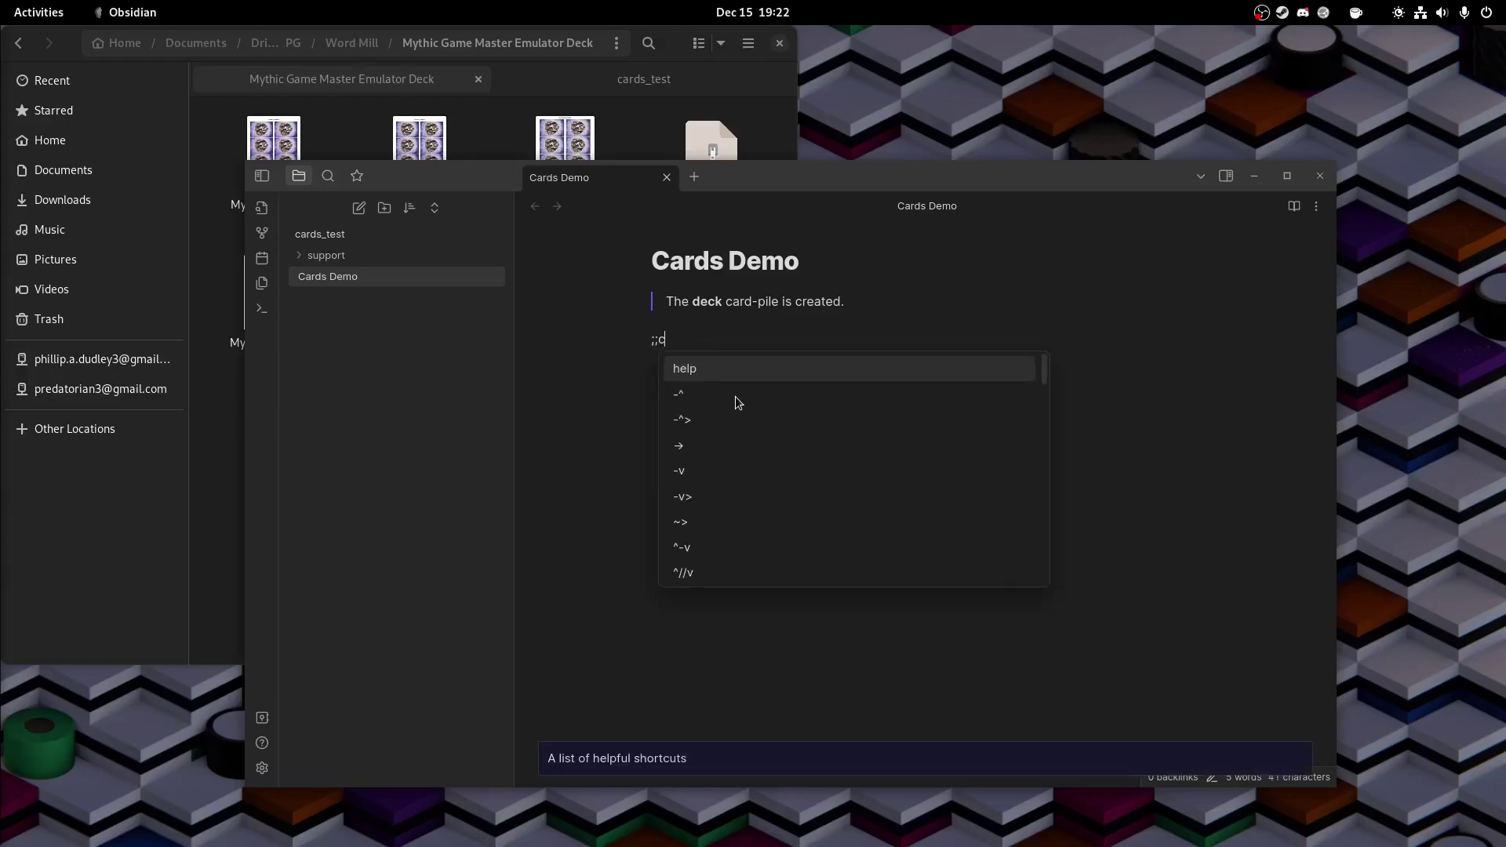
pyautogui.write('ards pile')
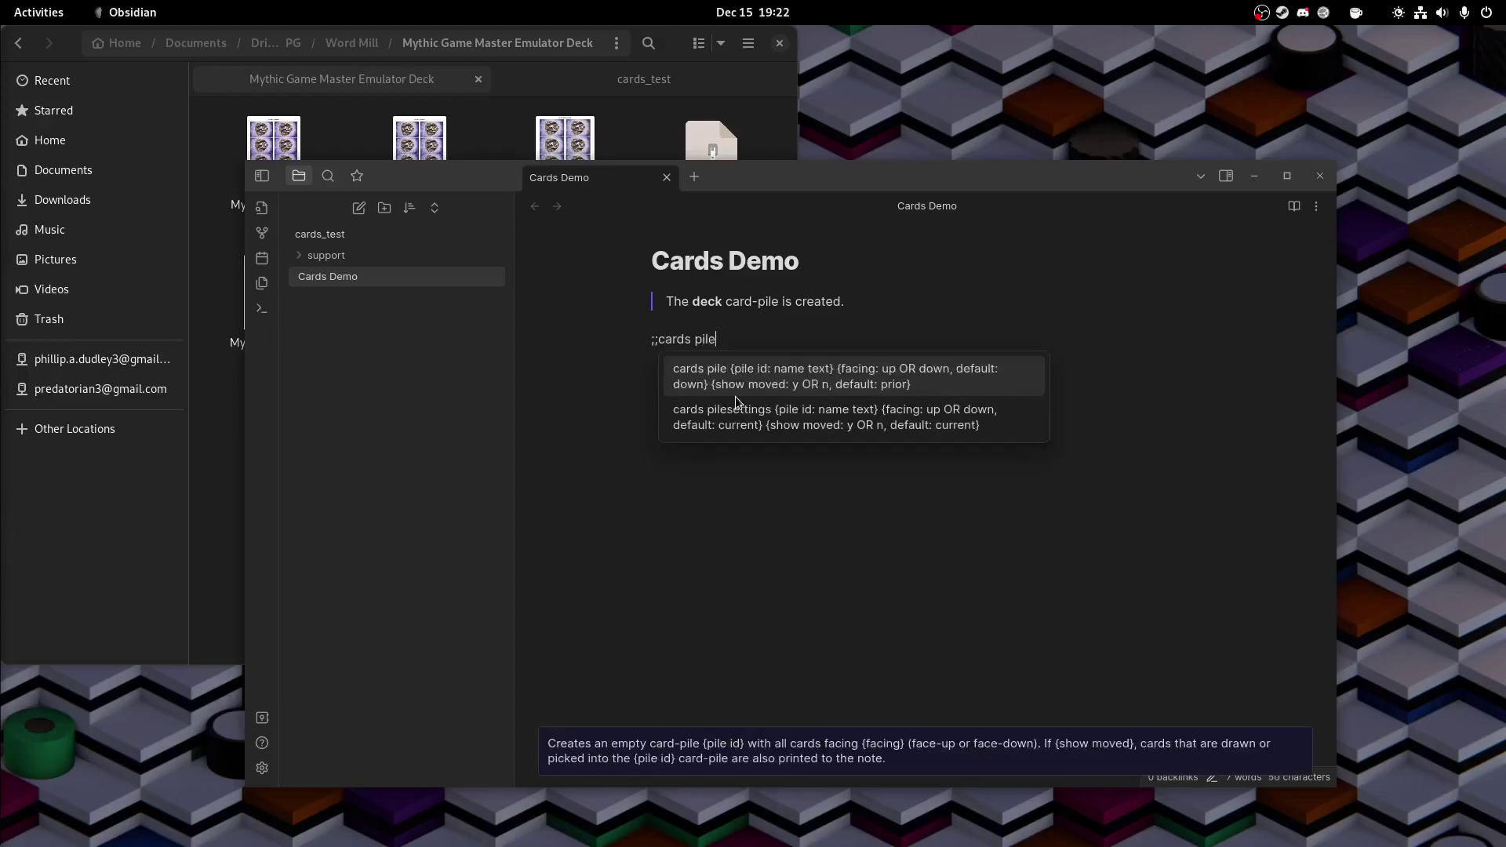
pyautogui.write(' hand up')
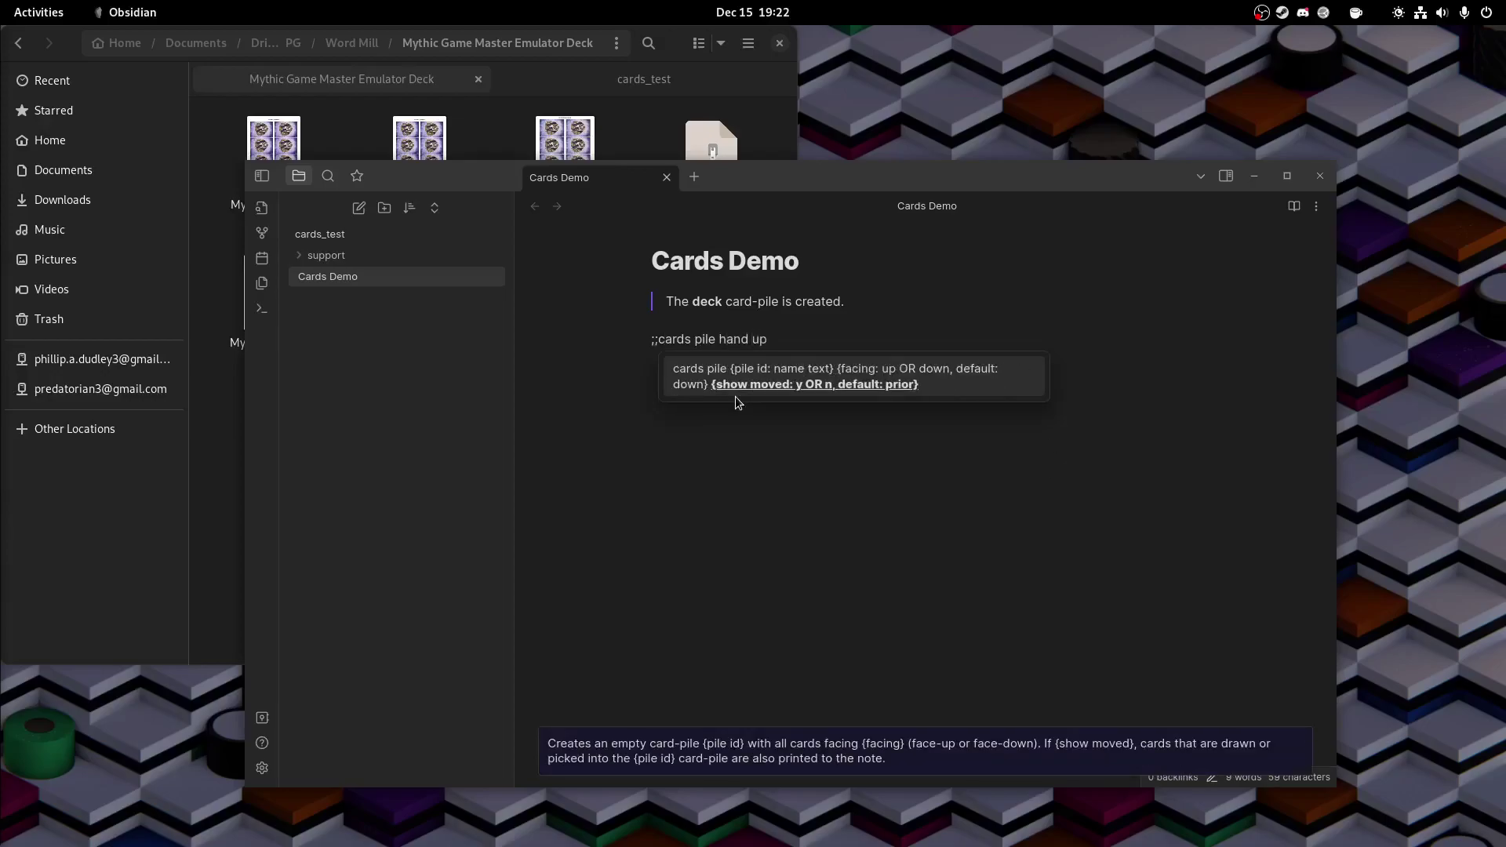
pyautogui.press('Return')
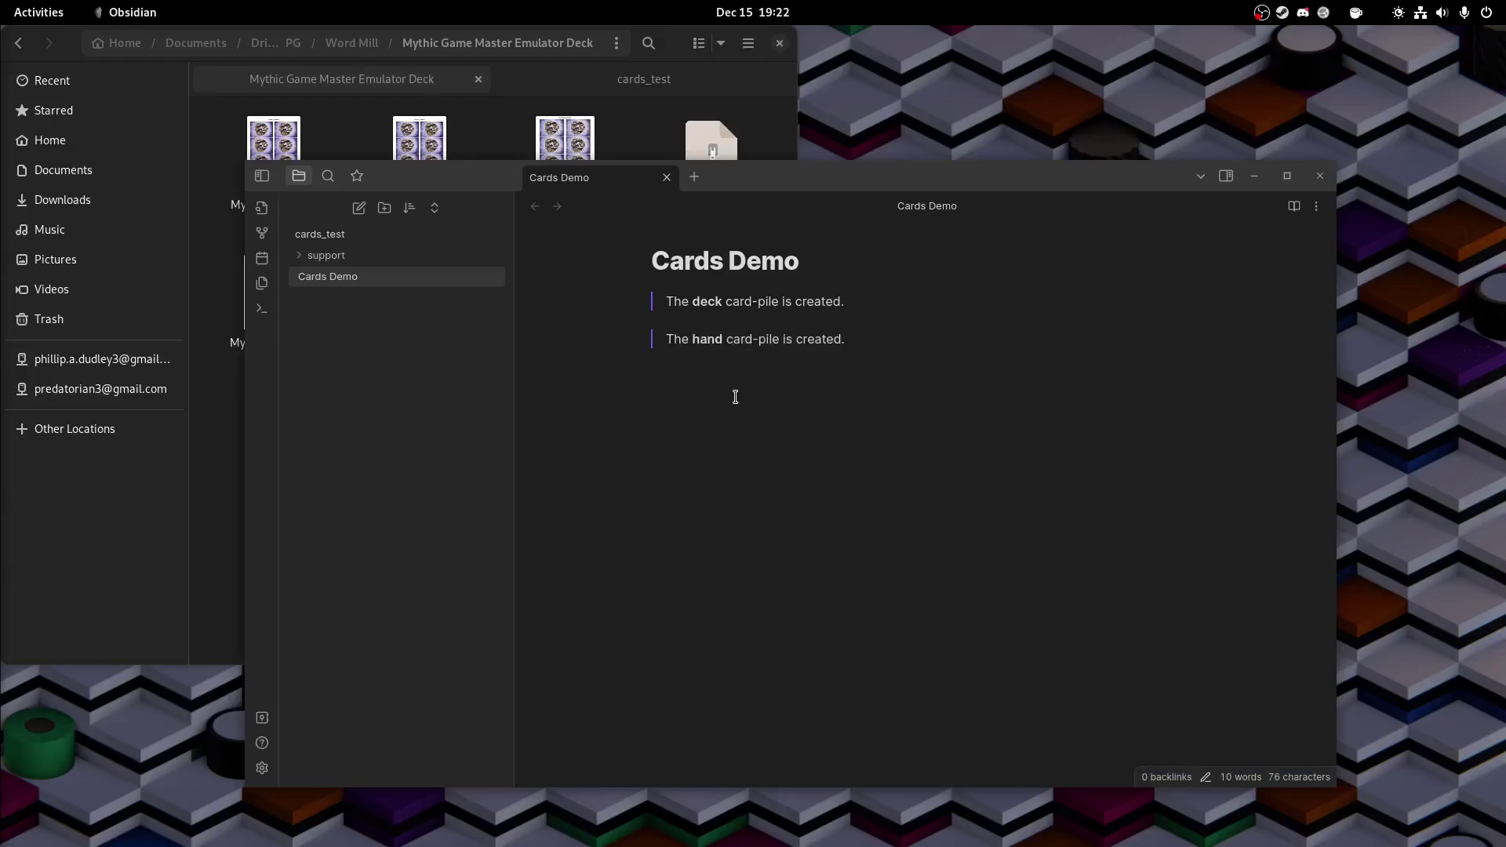
# Step: Begin a third card-pile shortcut with ";;cards pile" below the hand pile line
pyautogui.write(';;cards')
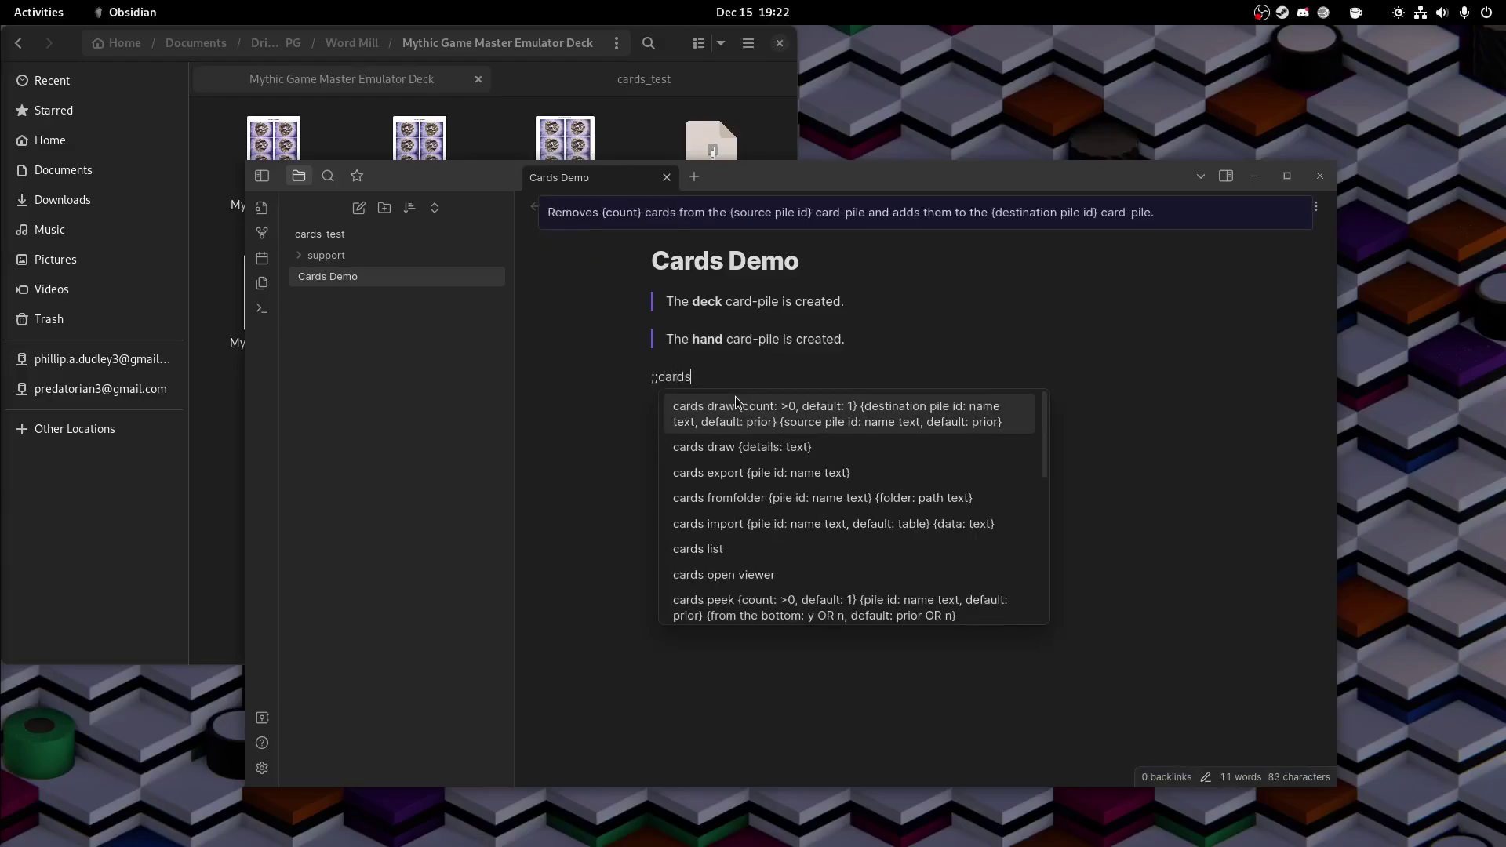
pyautogui.write(' pile')
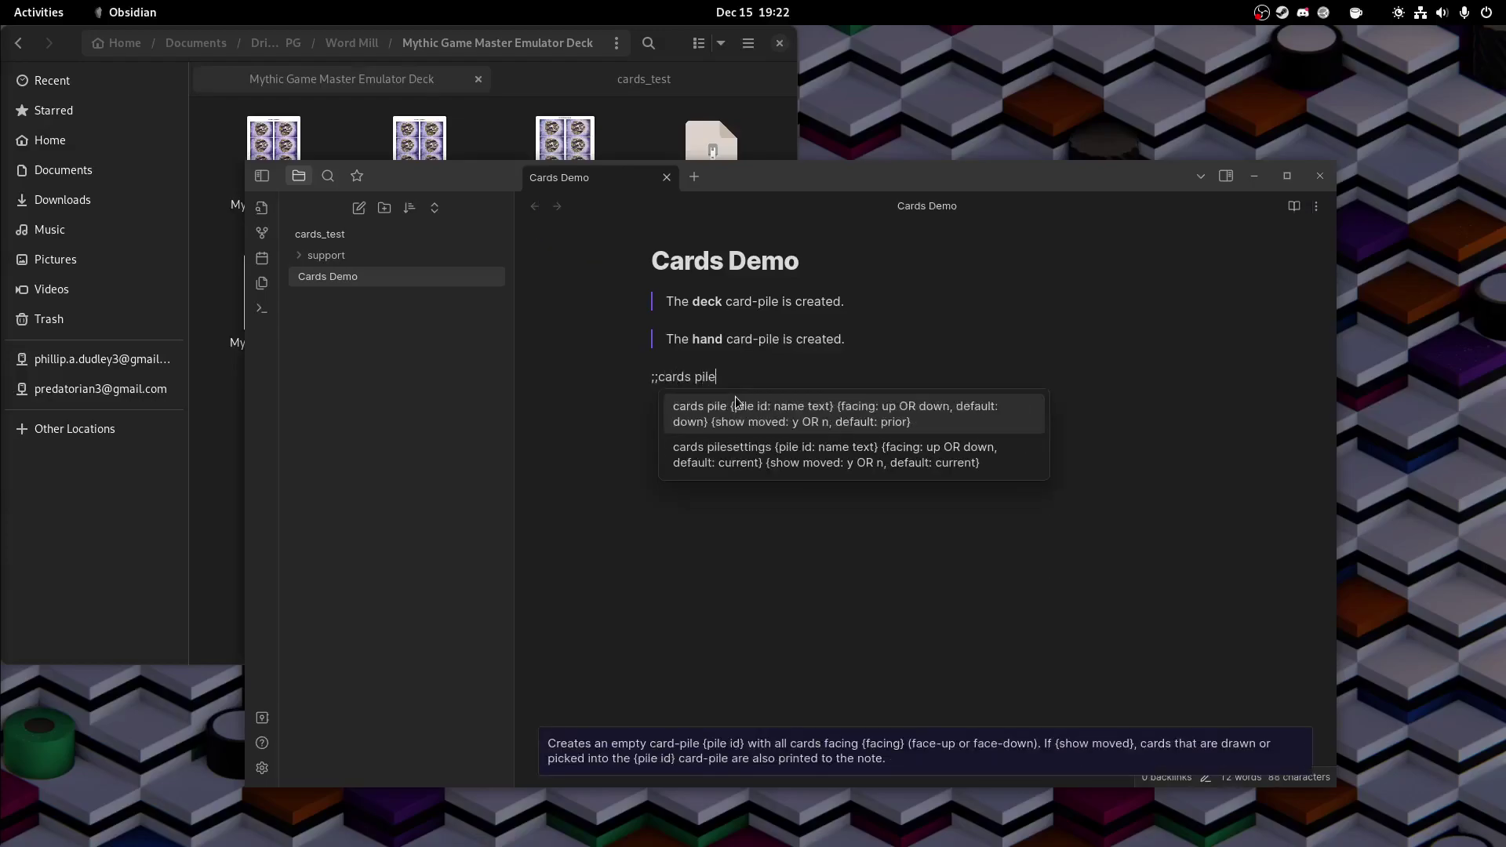
pyautogui.write(' discard ')
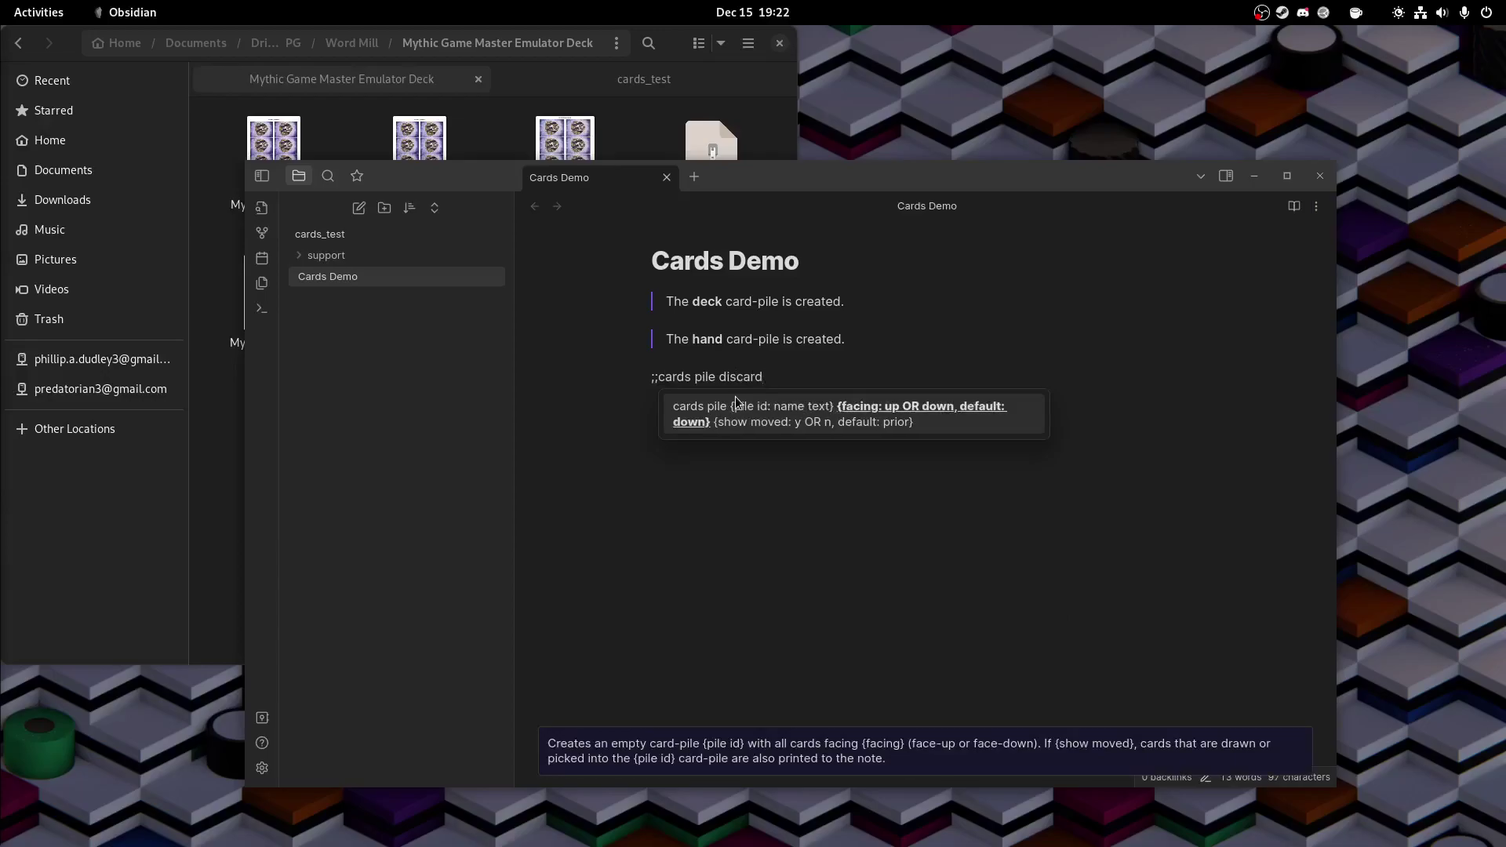
pyautogui.write('Down')
pyautogui.press('BackSpace')
pyautogui.press('BackSpace')
pyautogui.press('BackSpace')
pyautogui.press('BackSpace')
pyautogui.press('BackSpace')
pyautogui.press('BackSpace')
pyautogui.press('BackSpace')
pyautogui.press('BackSpace')
pyautogui.press('BackSpace')
pyautogui.press('BackSpace')
pyautogui.press('BackSpace')
pyautogui.press('BackSpace')
pyautogui.press('BackSpace')
pyautogui.press('BackSpace')
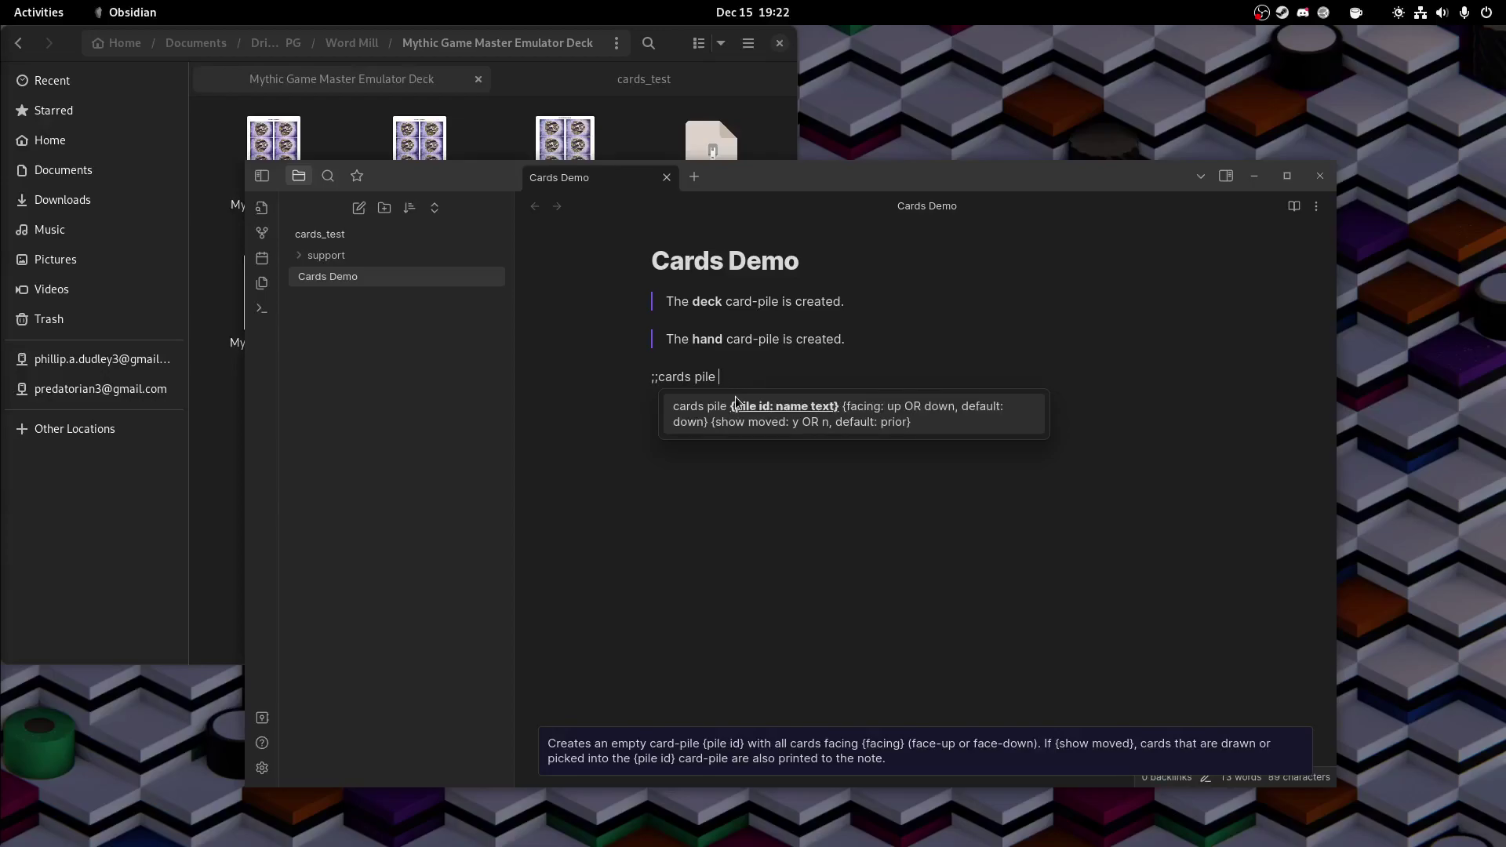
pyautogui.press('BackSpace')
pyautogui.press('BackSpace')
pyautogui.press('BackSpace')
pyautogui.press('BackSpace')
pyautogui.press('BackSpace')
pyautogui.press('BackSpace')
pyautogui.press('BackSpace')
pyautogui.press('BackSpace')
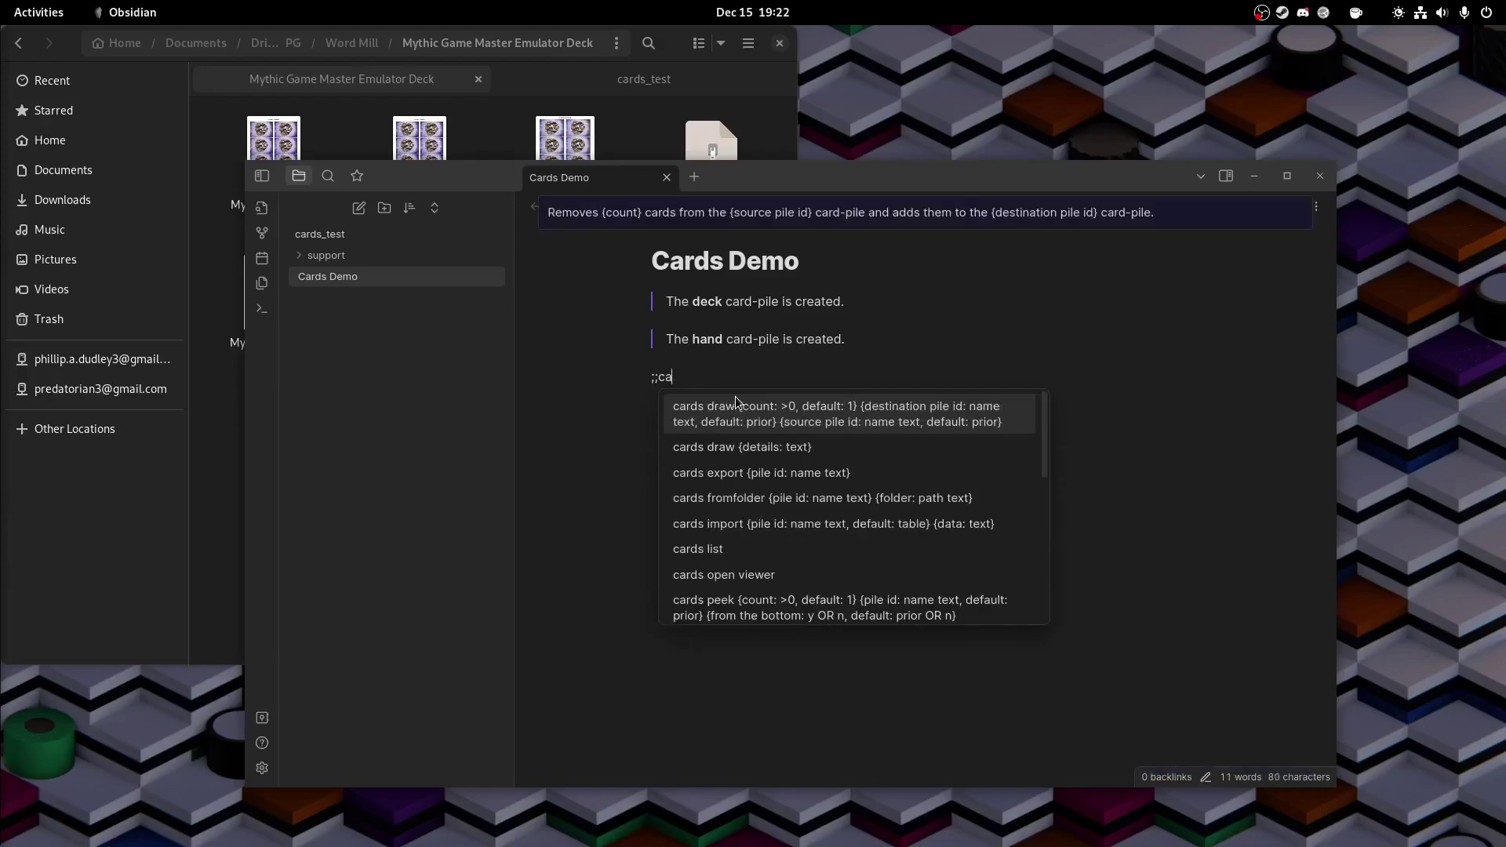
# Step: Set the hand card-pile to face up with moved cards shown, using the shortcut ";;cards pilesettings hand up y"
pyautogui.write('ards pi')
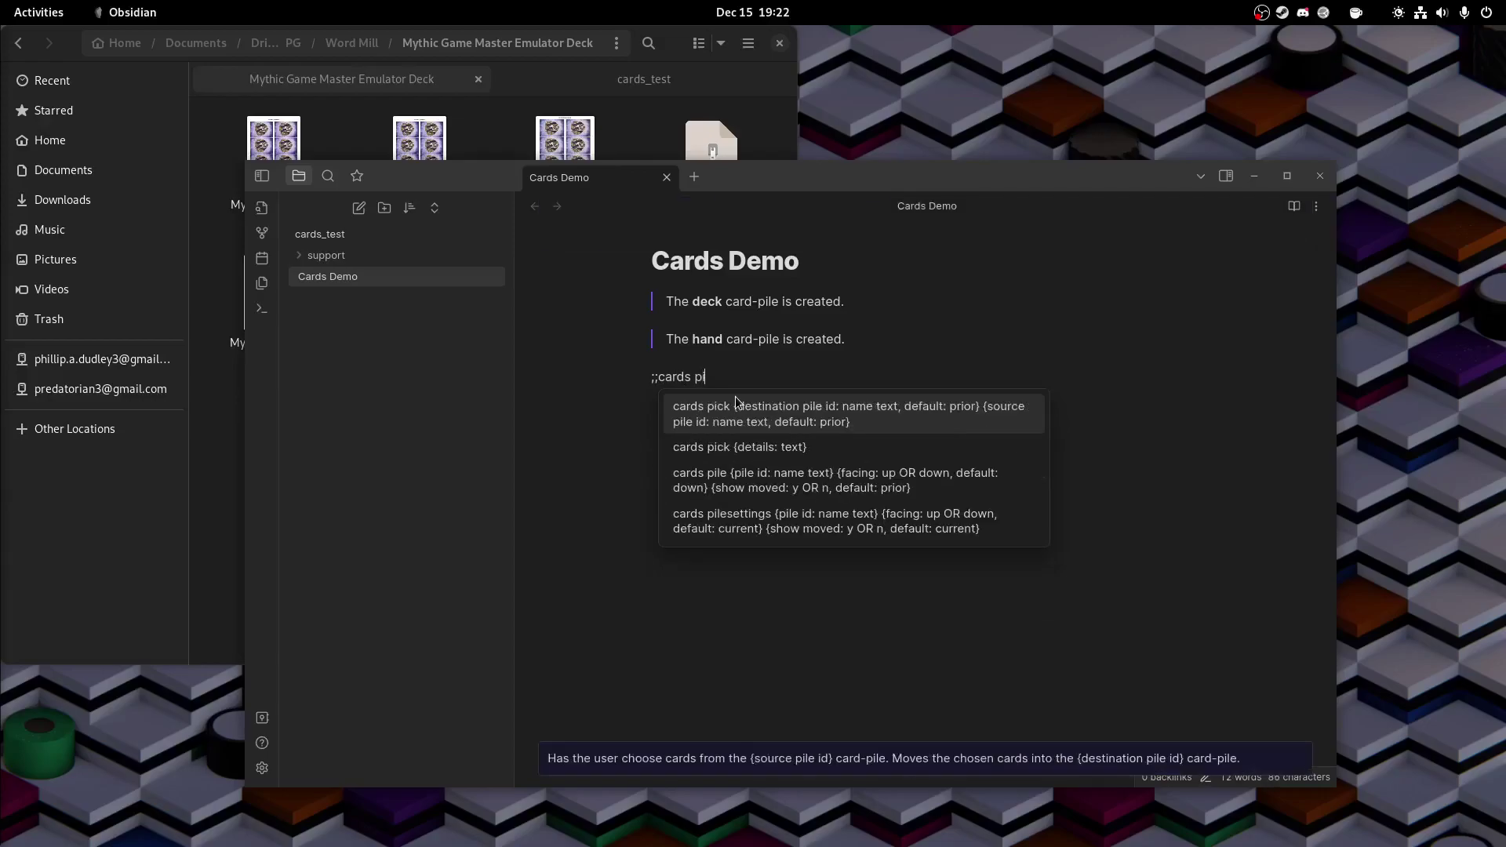
pyautogui.write('lesetting')
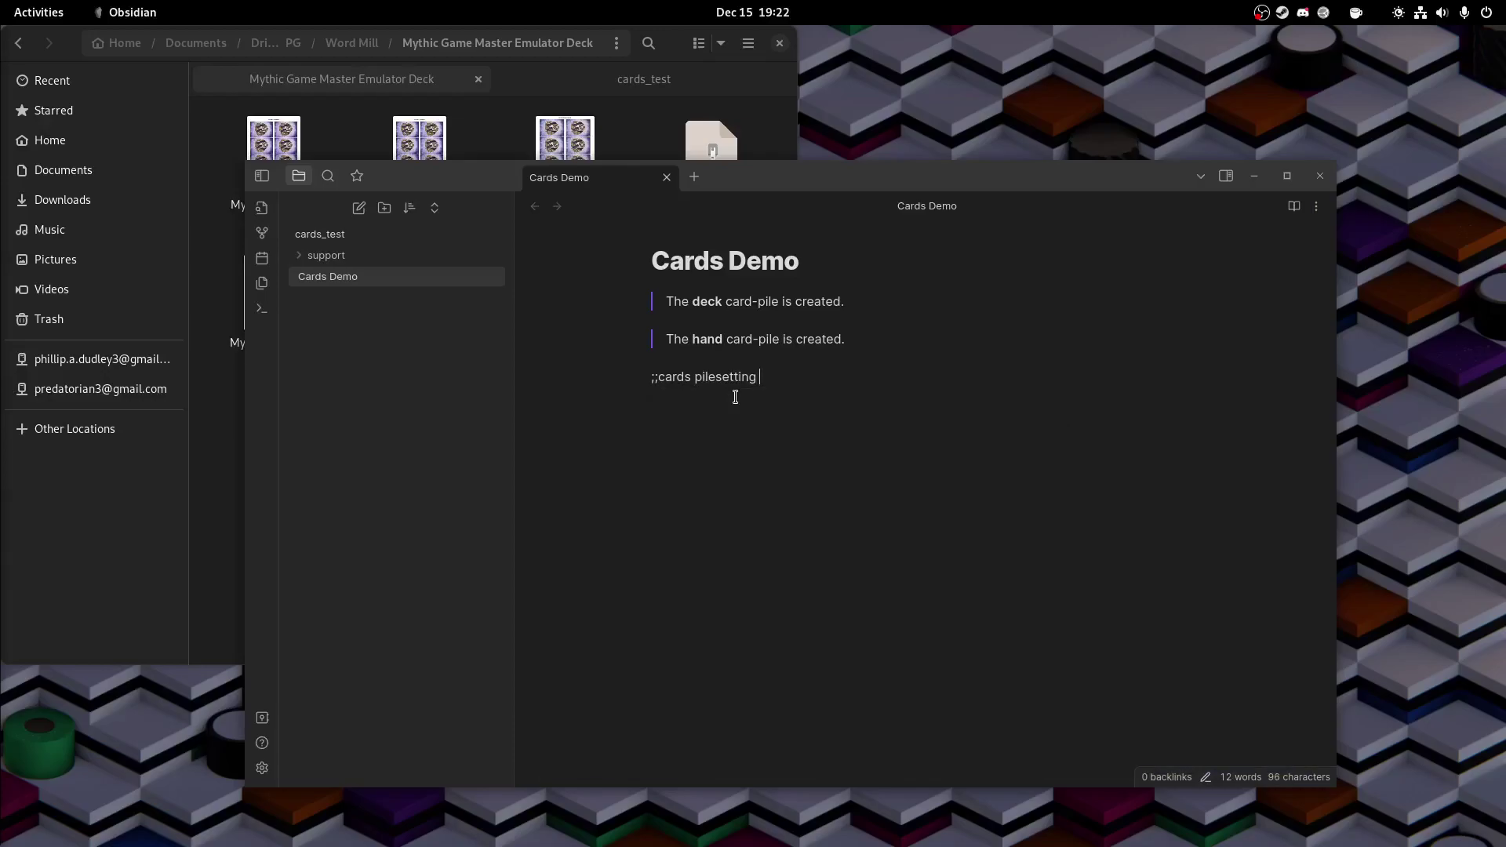
pyautogui.press('BackSpace')
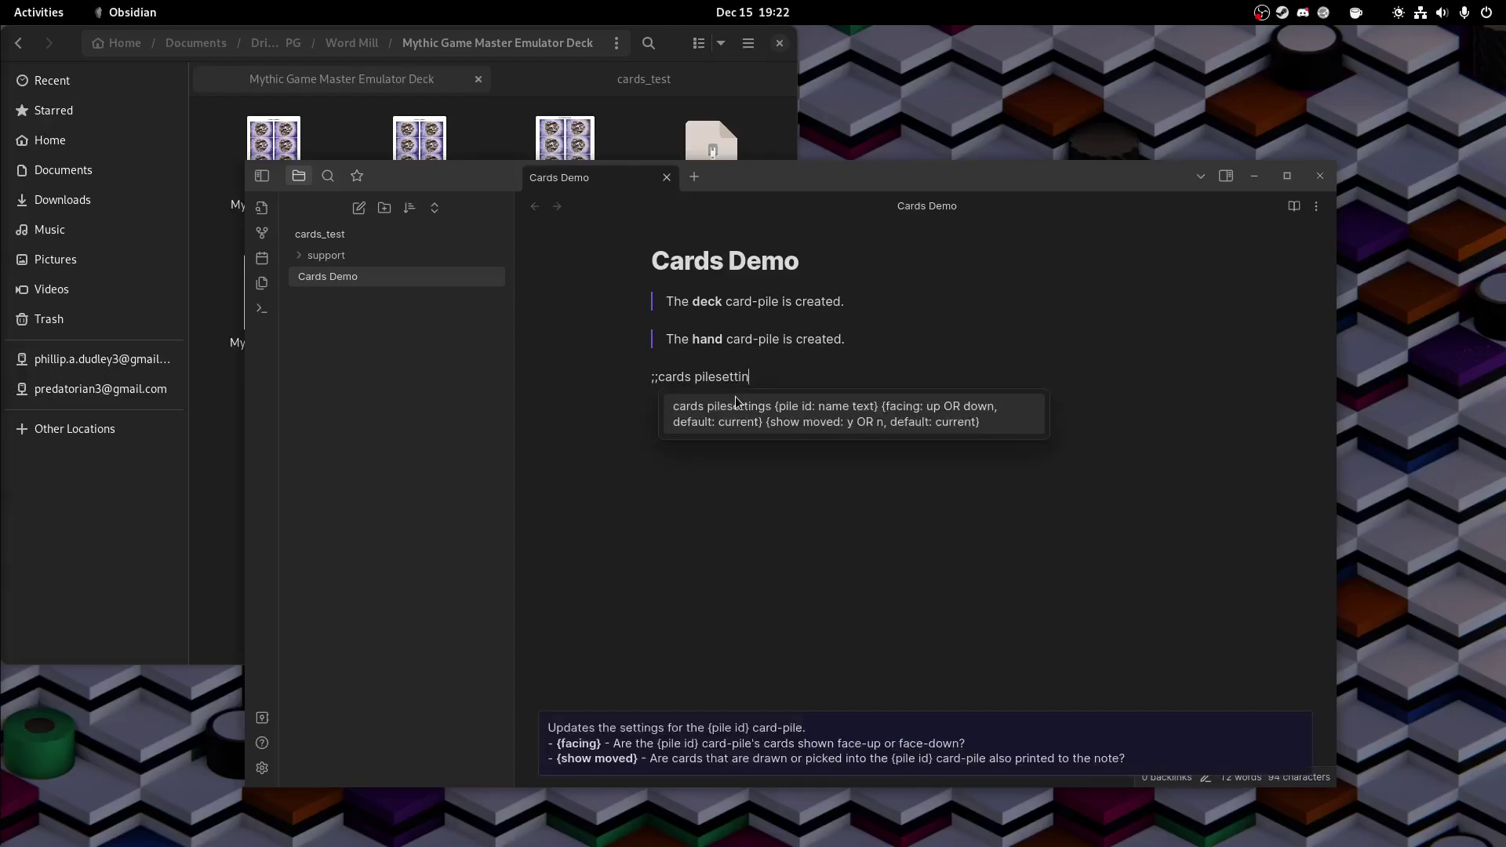
pyautogui.write('gs ')
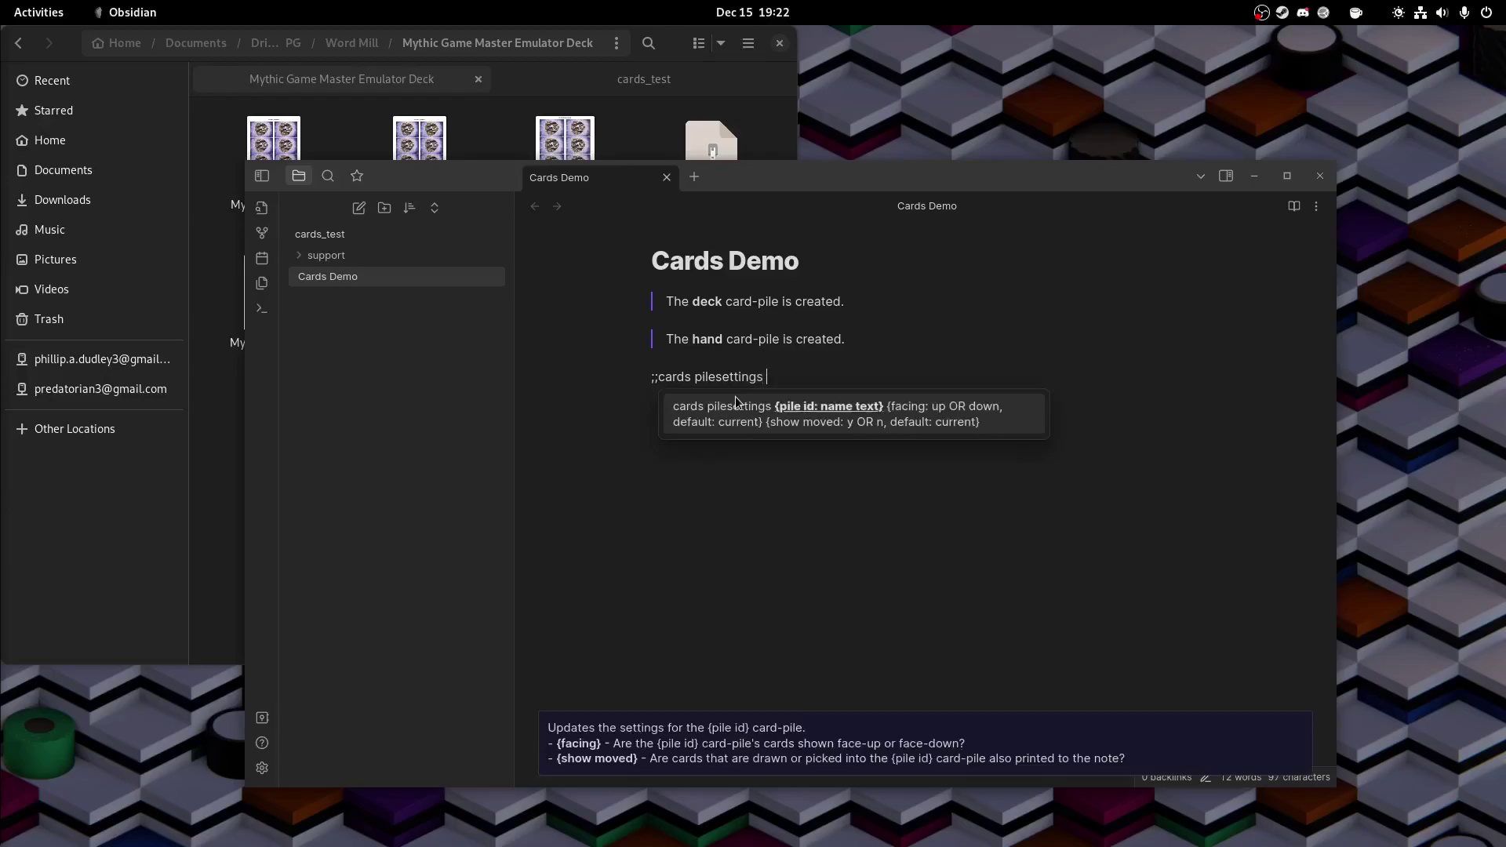
pyautogui.write('hand ')
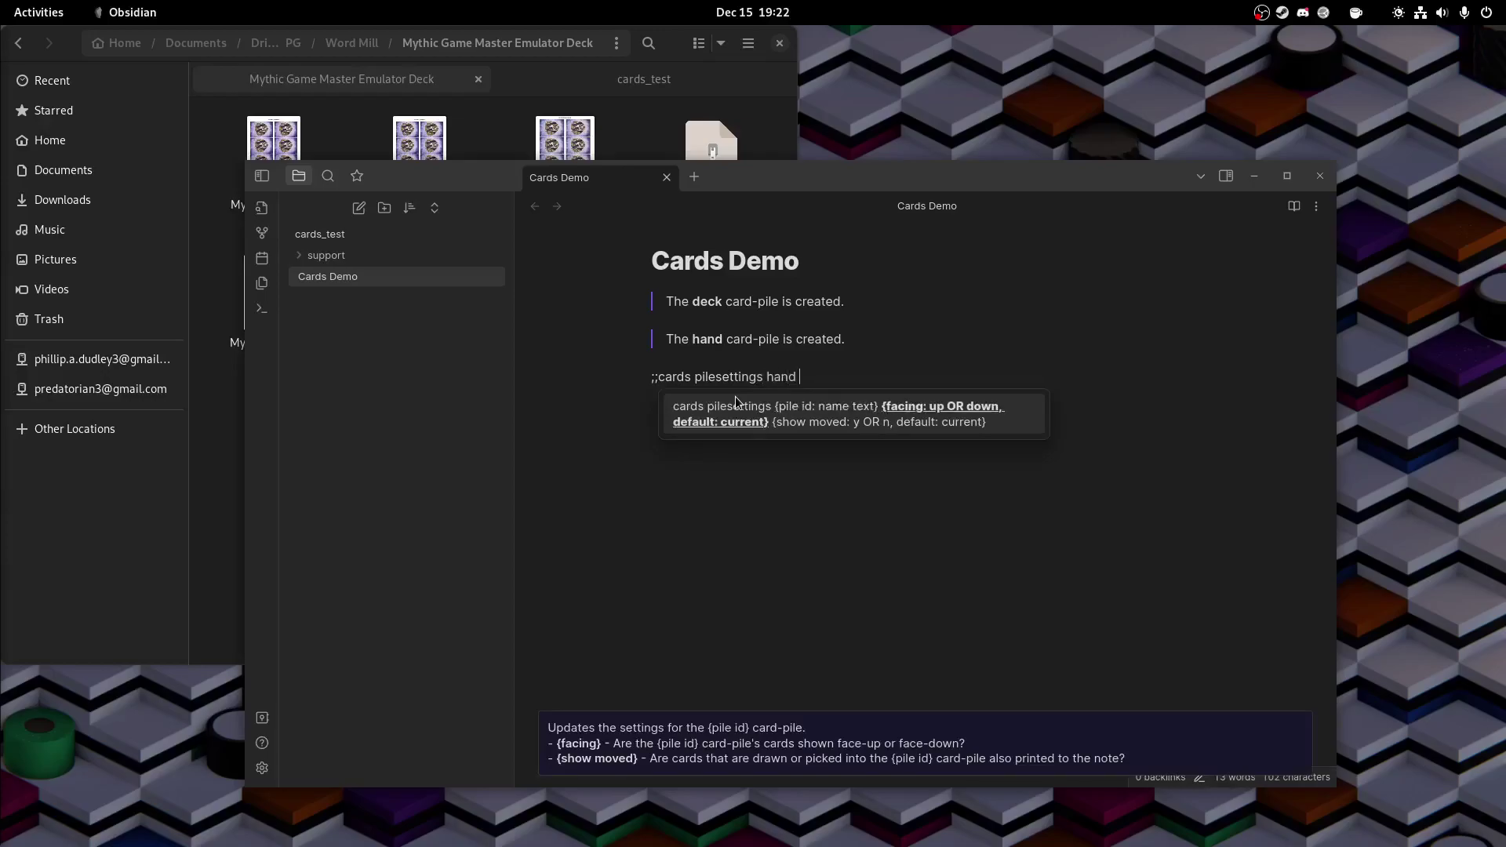
pyautogui.write('up ')
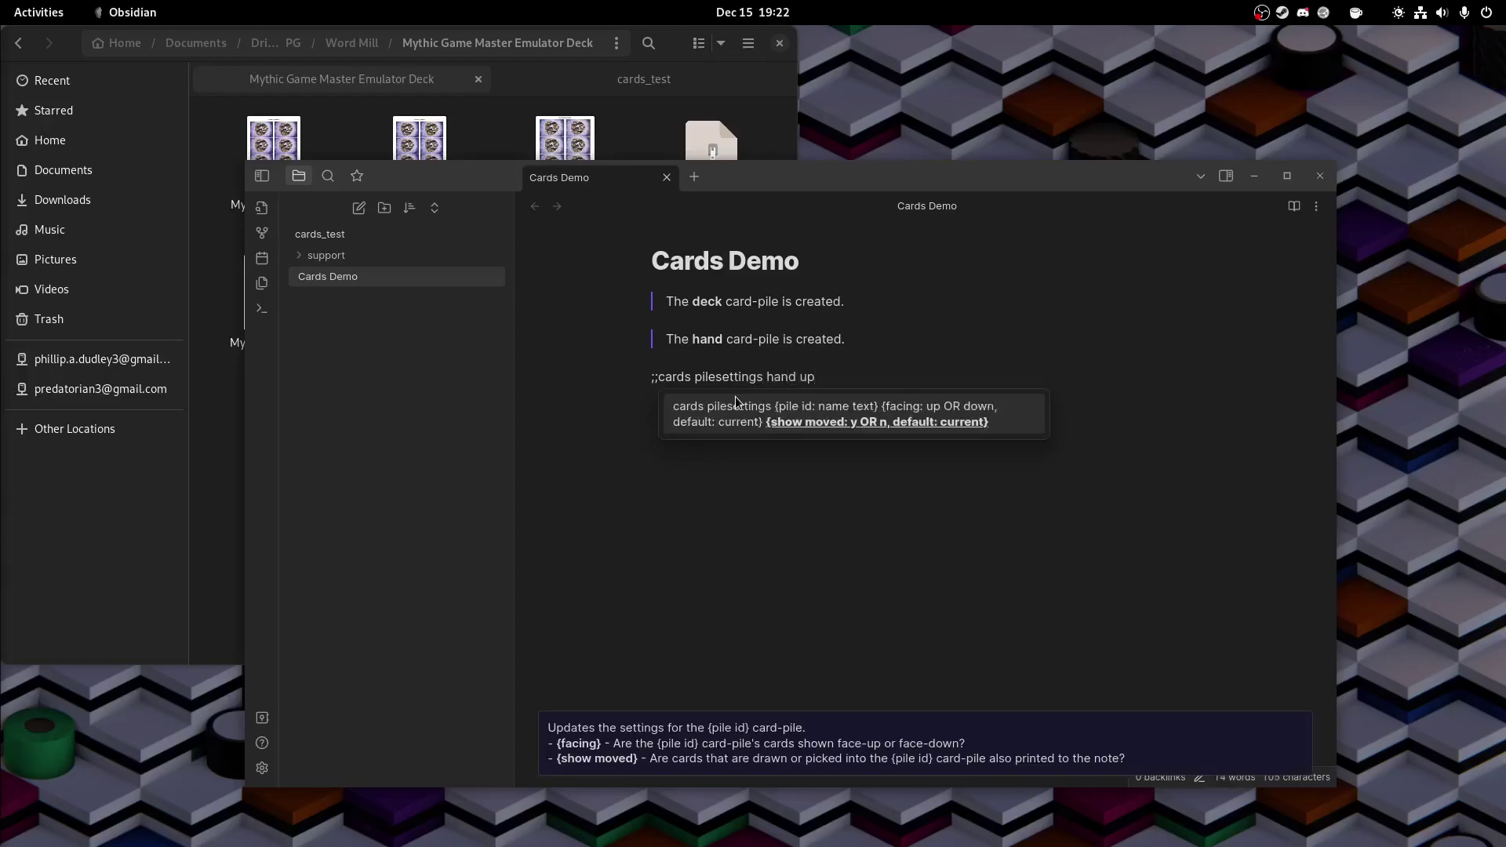
pyautogui.write('y;')
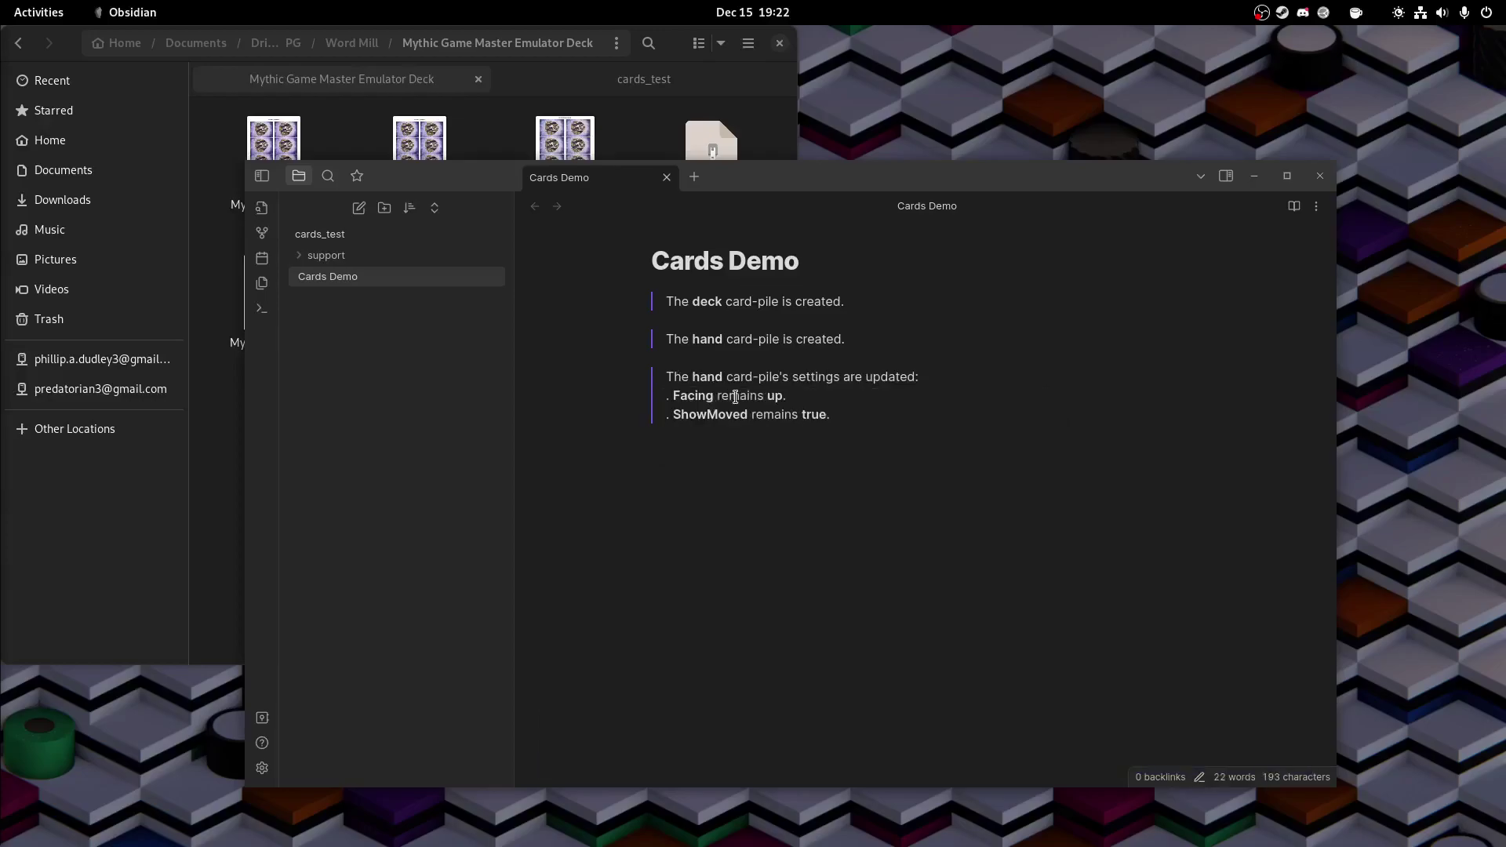
# Step: Create a face-down discard card-pile without showing moved cards using ";;cards pile discard down n", and list all card-piles with ";;cards list"
pyautogui.write(';;ca')
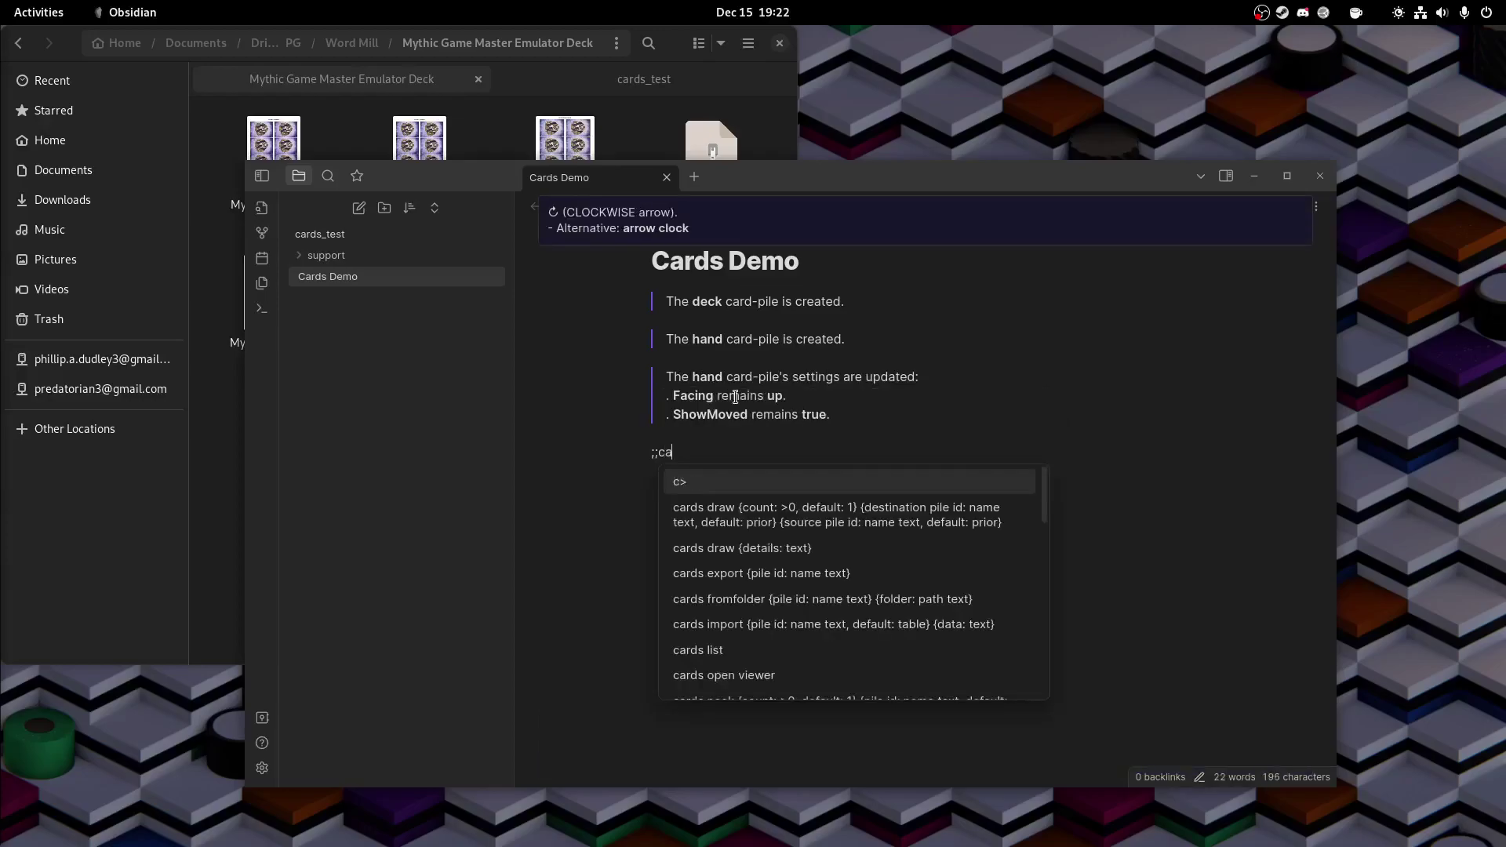
pyautogui.write('rds pile ')
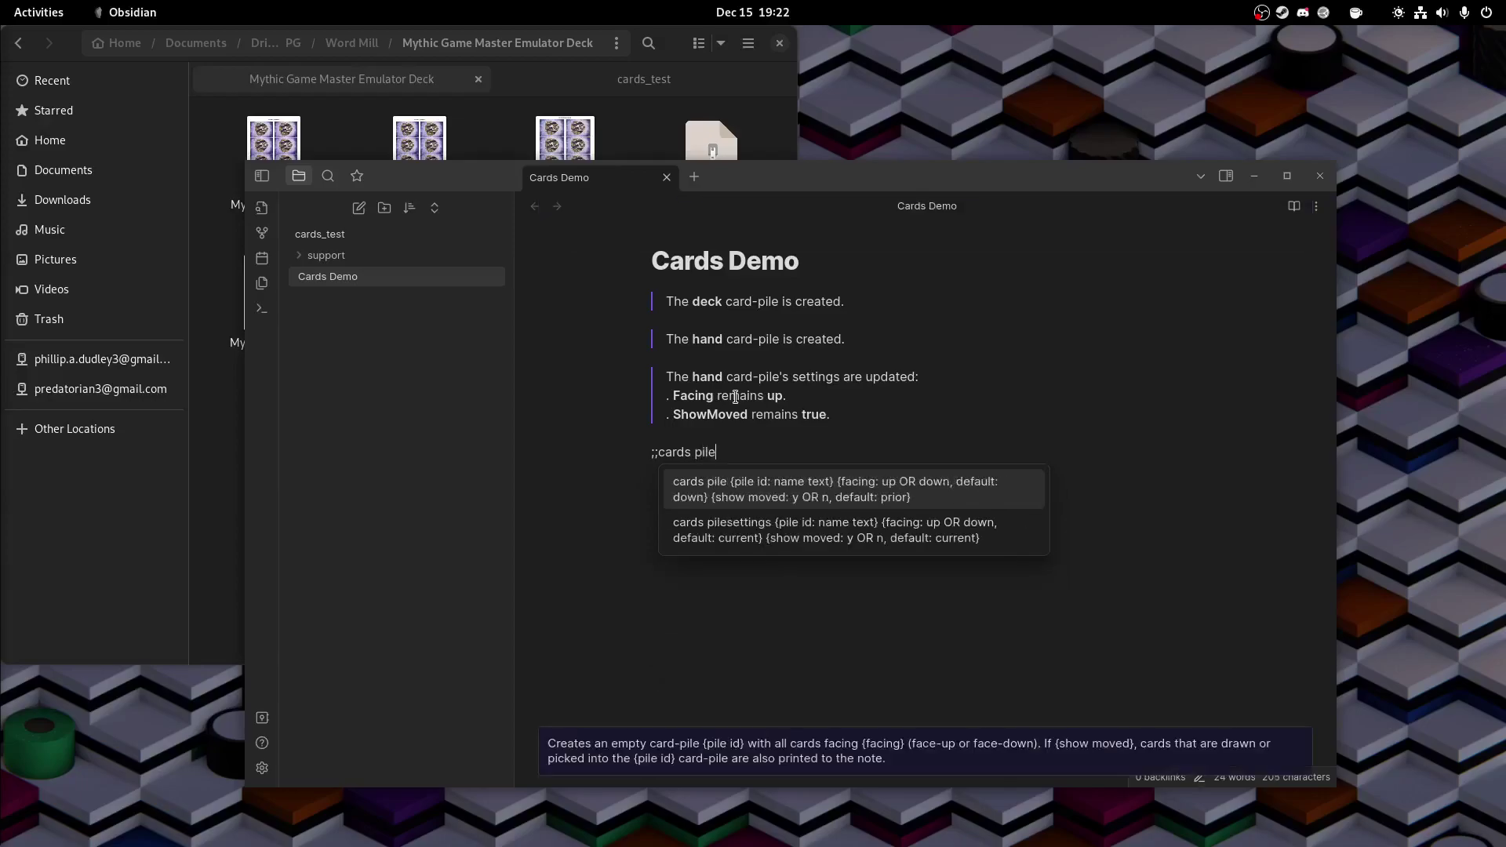
pyautogui.write('discard')
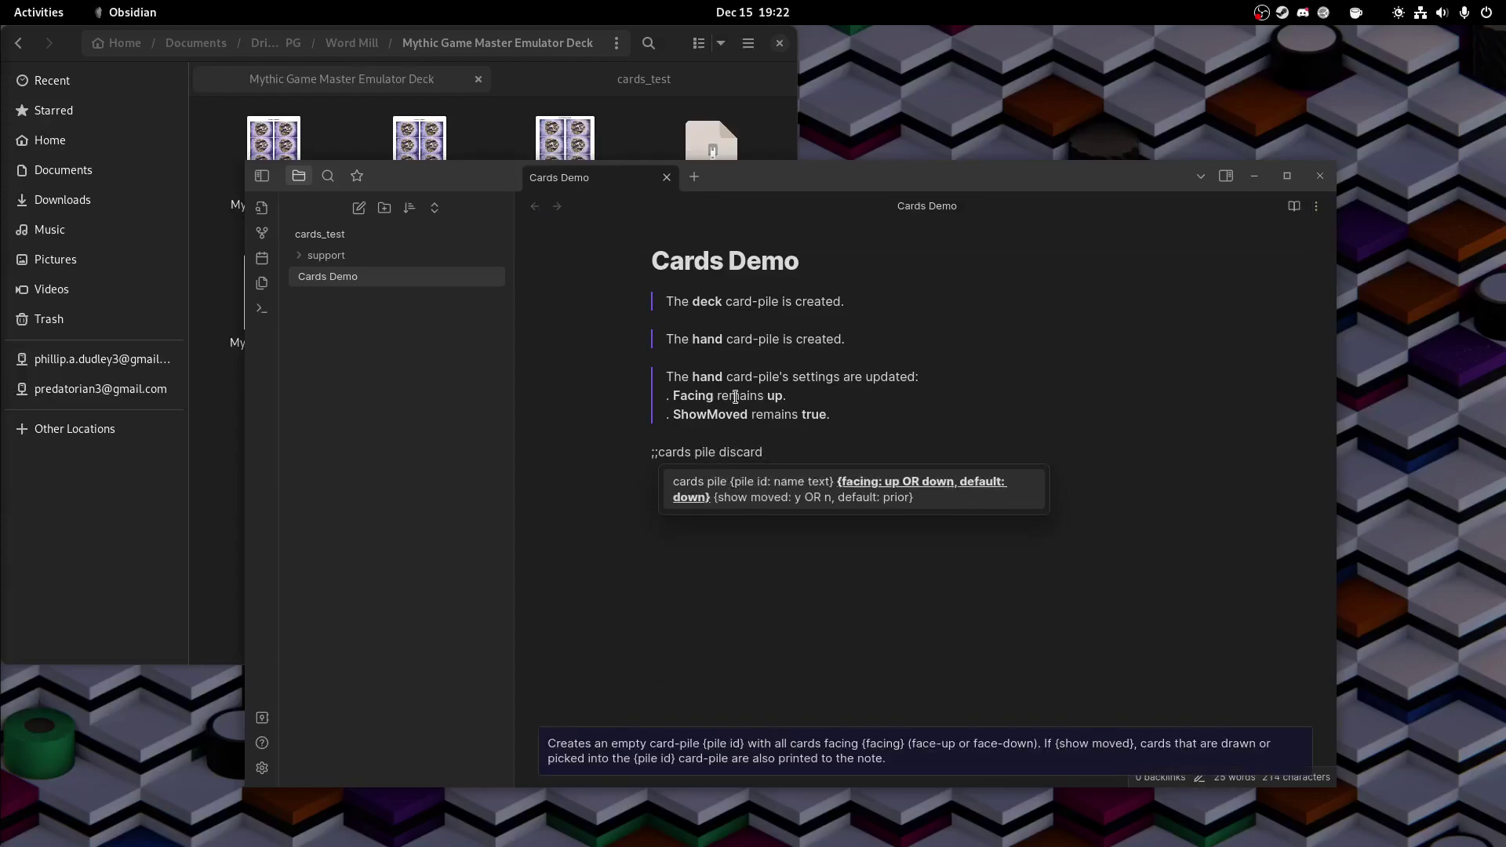
pyautogui.write(' down')
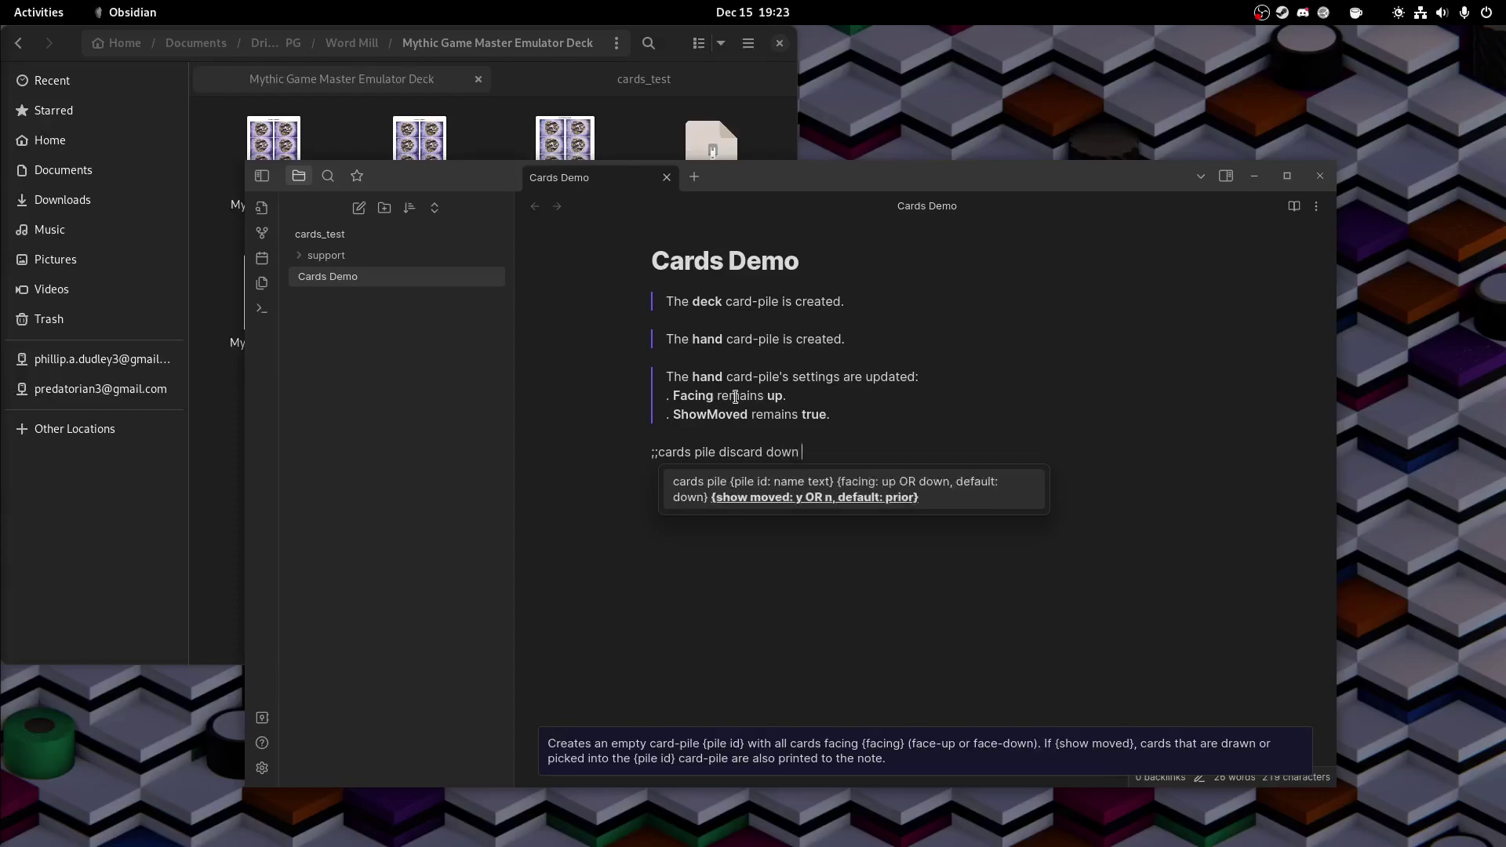
pyautogui.write(' n')
pyautogui.press('Return')
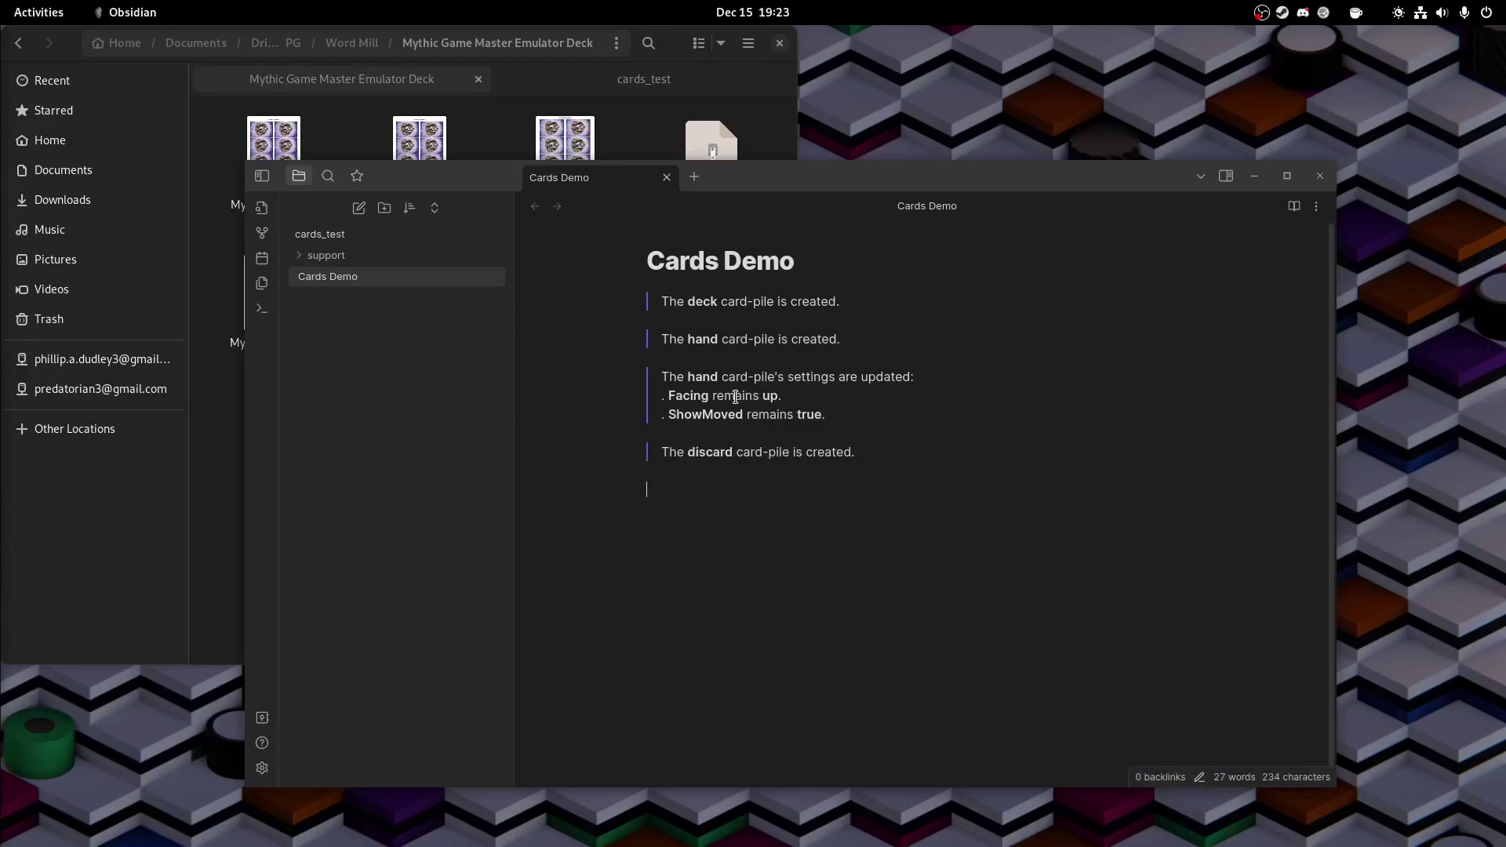
pyautogui.write(';;cards list')
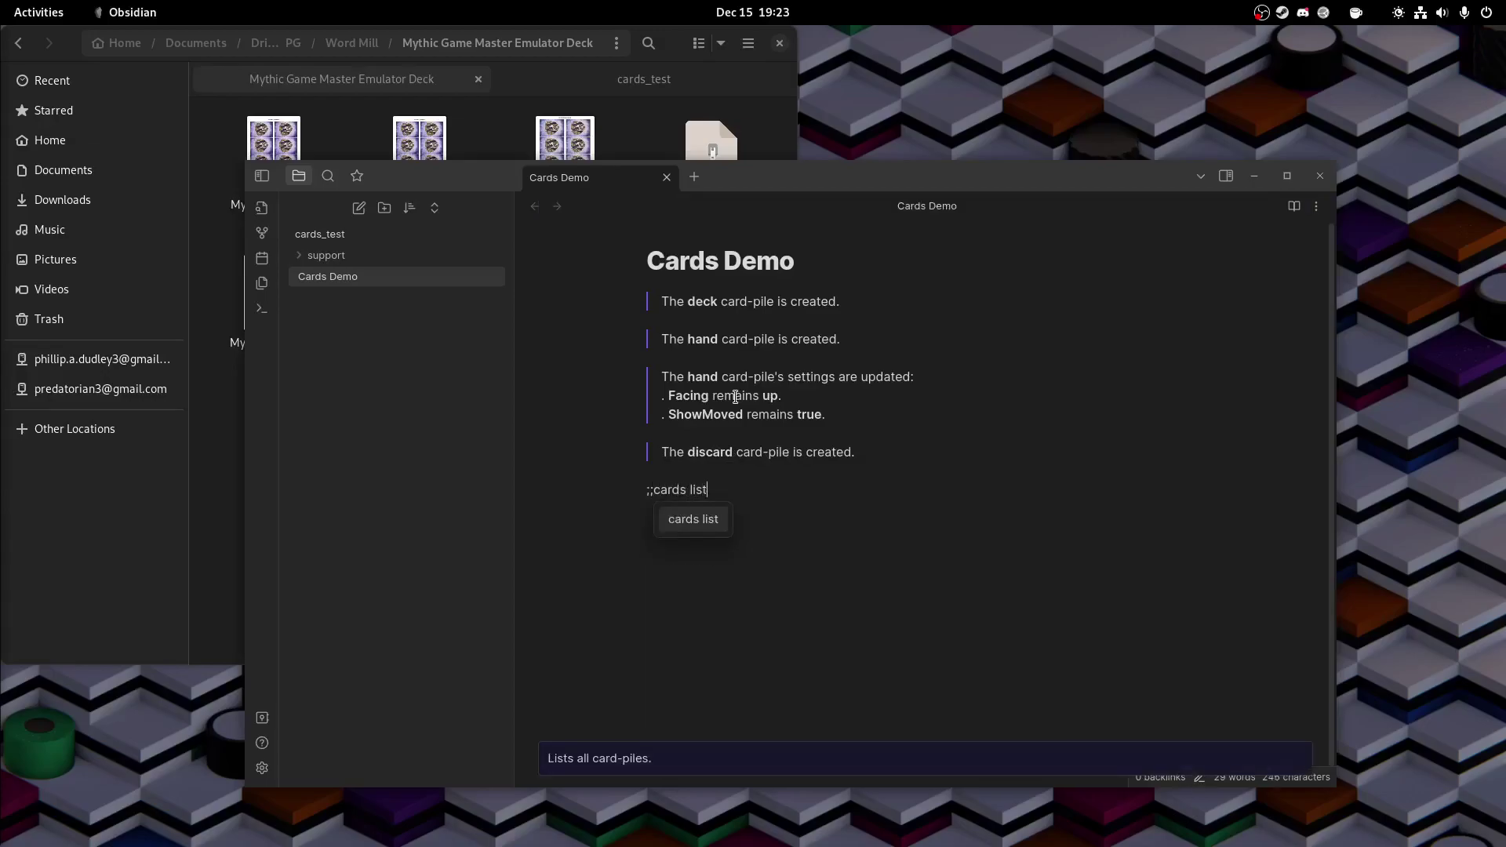
pyautogui.press('Return')
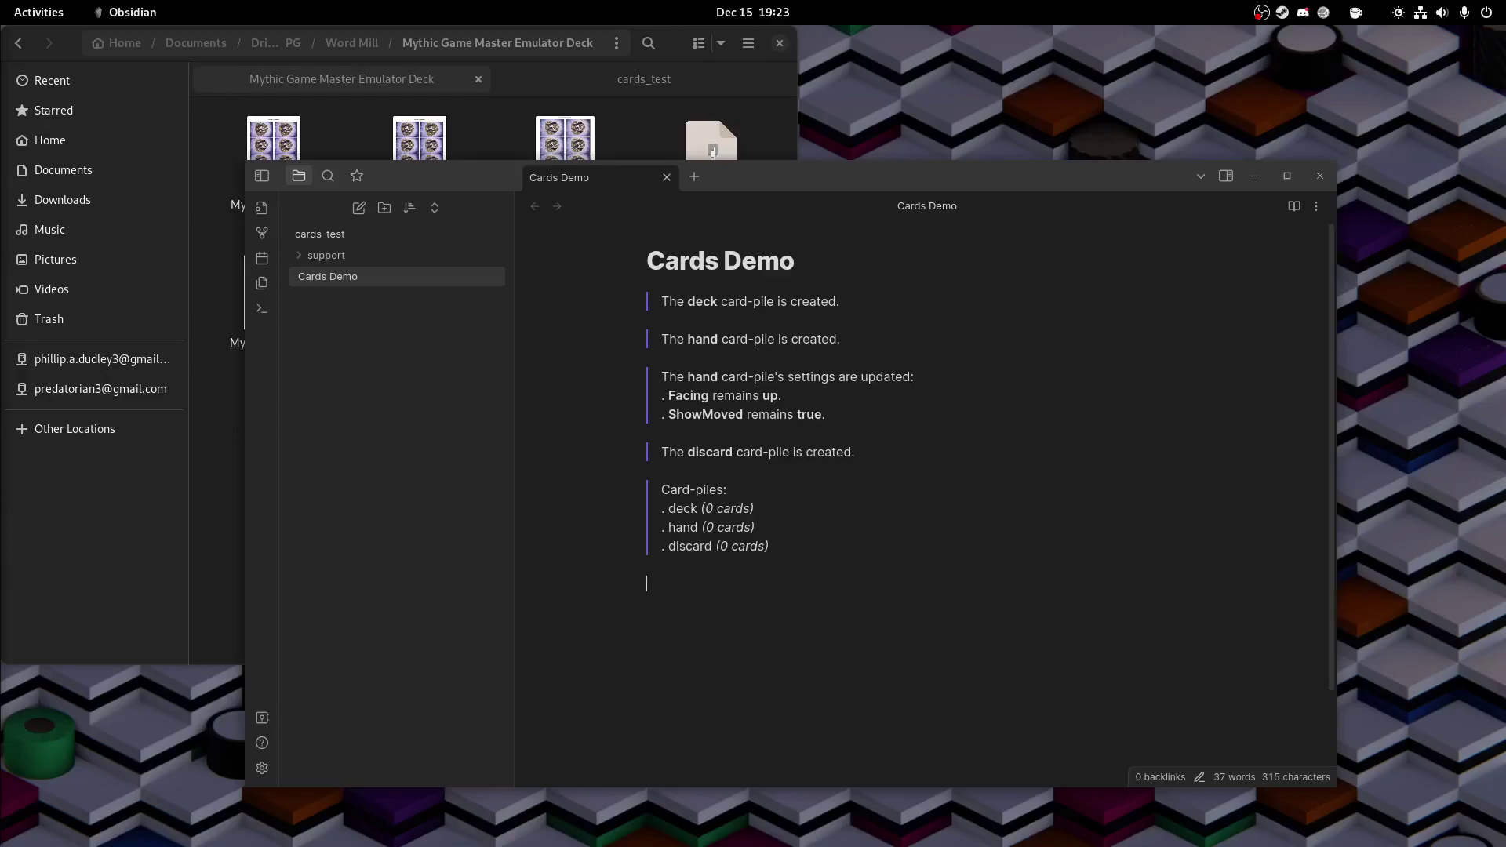
# Step: Switch to Files, show the Mythic Game Master Emulator Deck folder as a list, and extract Mythic_Deck_Individual_Card_Images.zip into that same folder
pyautogui.click(218, 455)
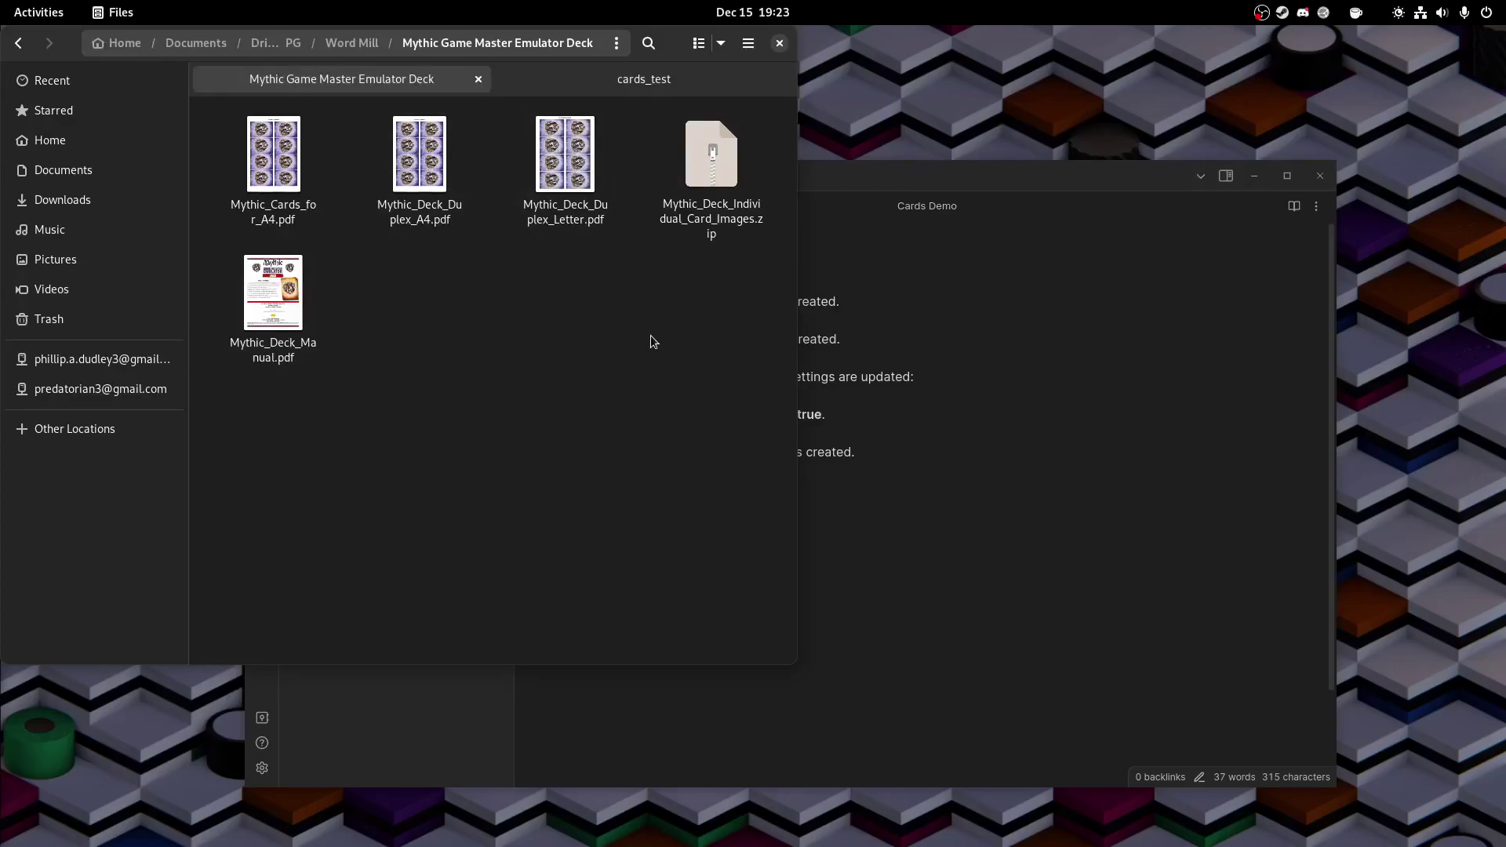
pyautogui.click(697, 216)
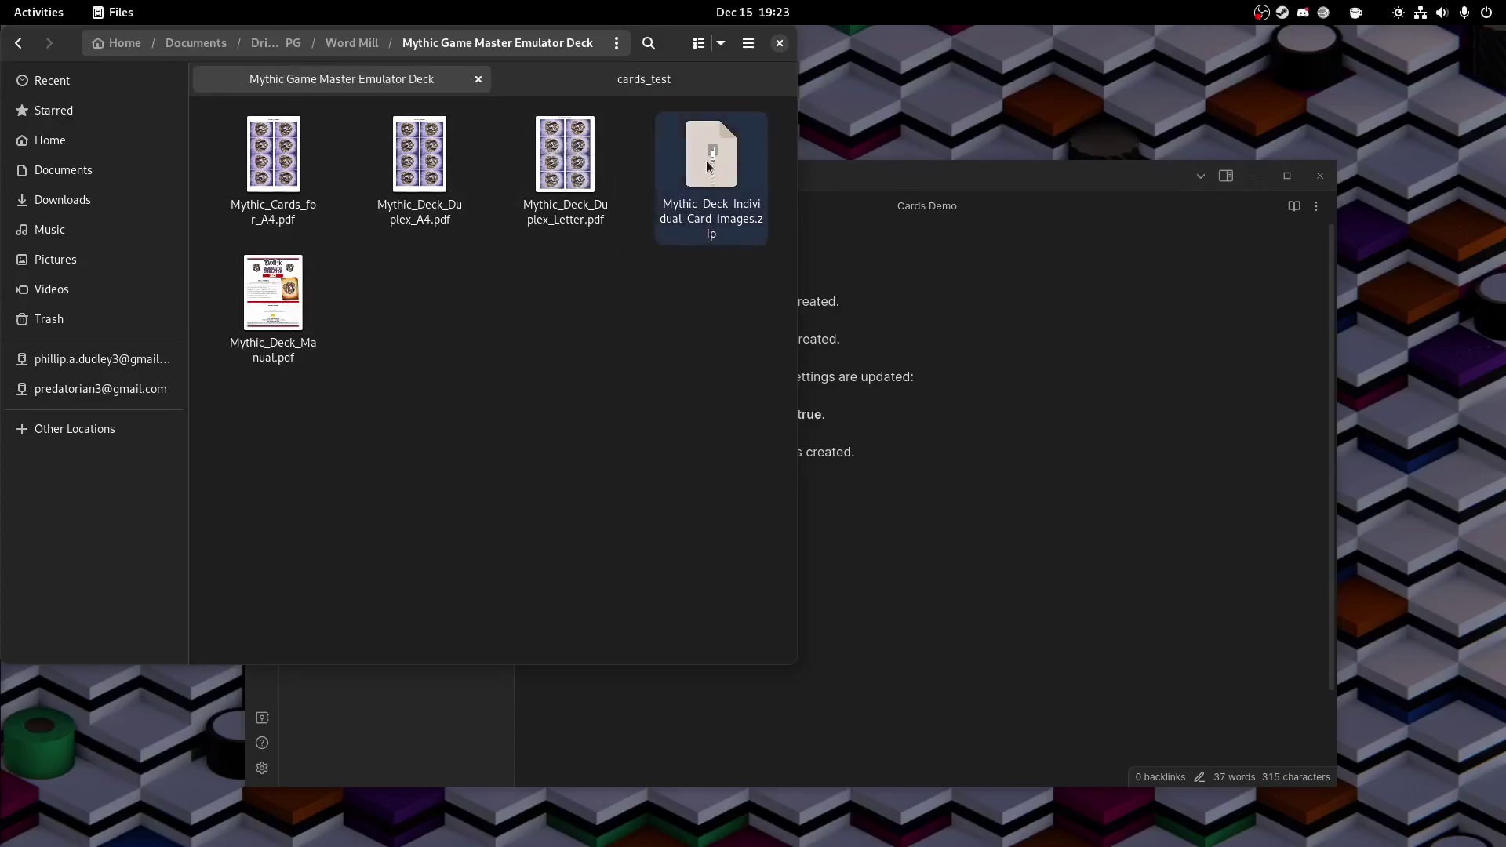
pyautogui.click(705, 46)
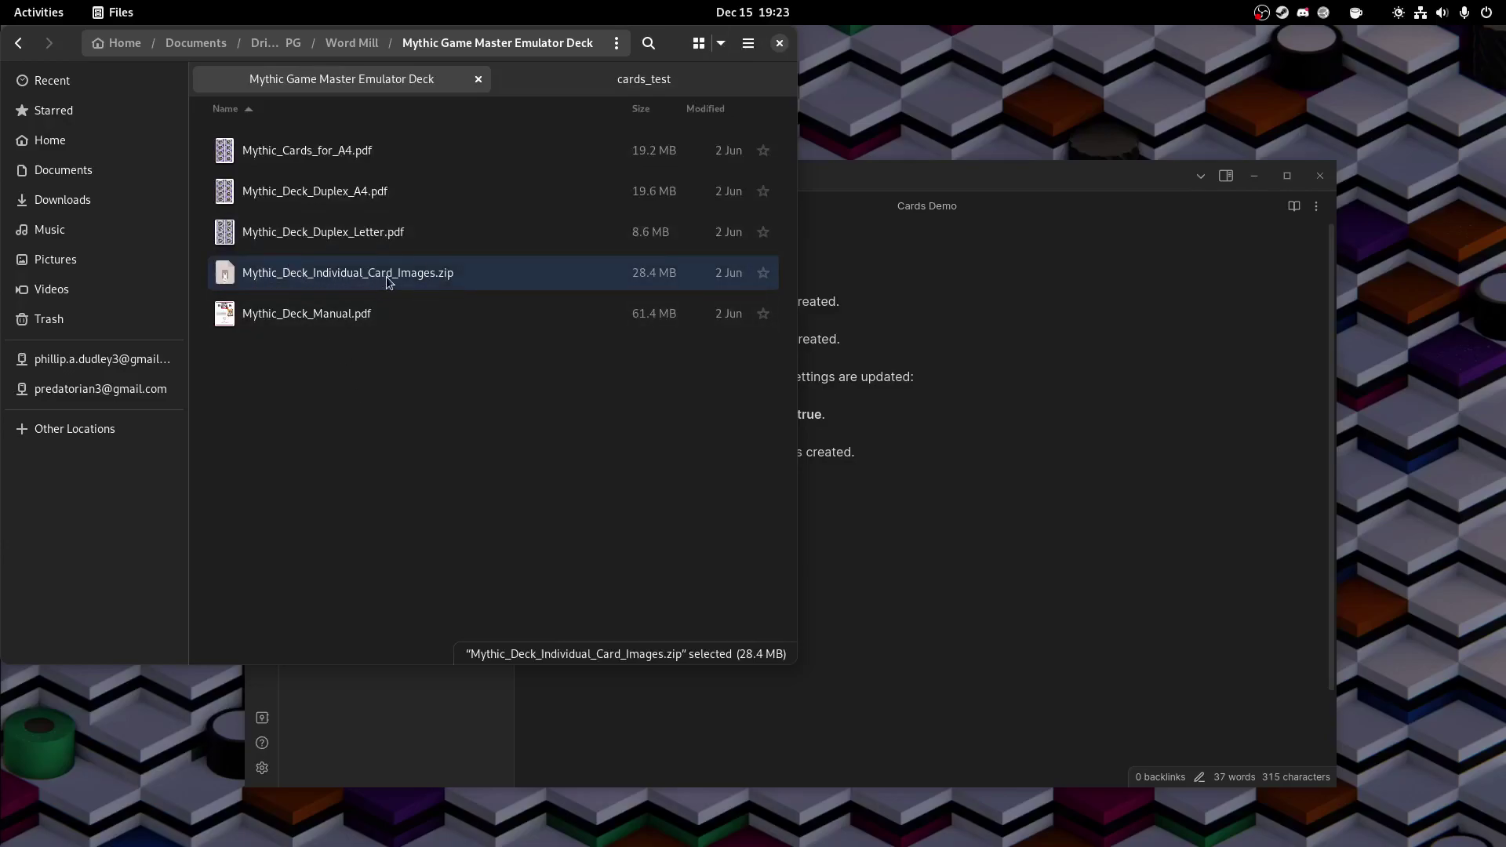
pyautogui.rightClick(327, 286)
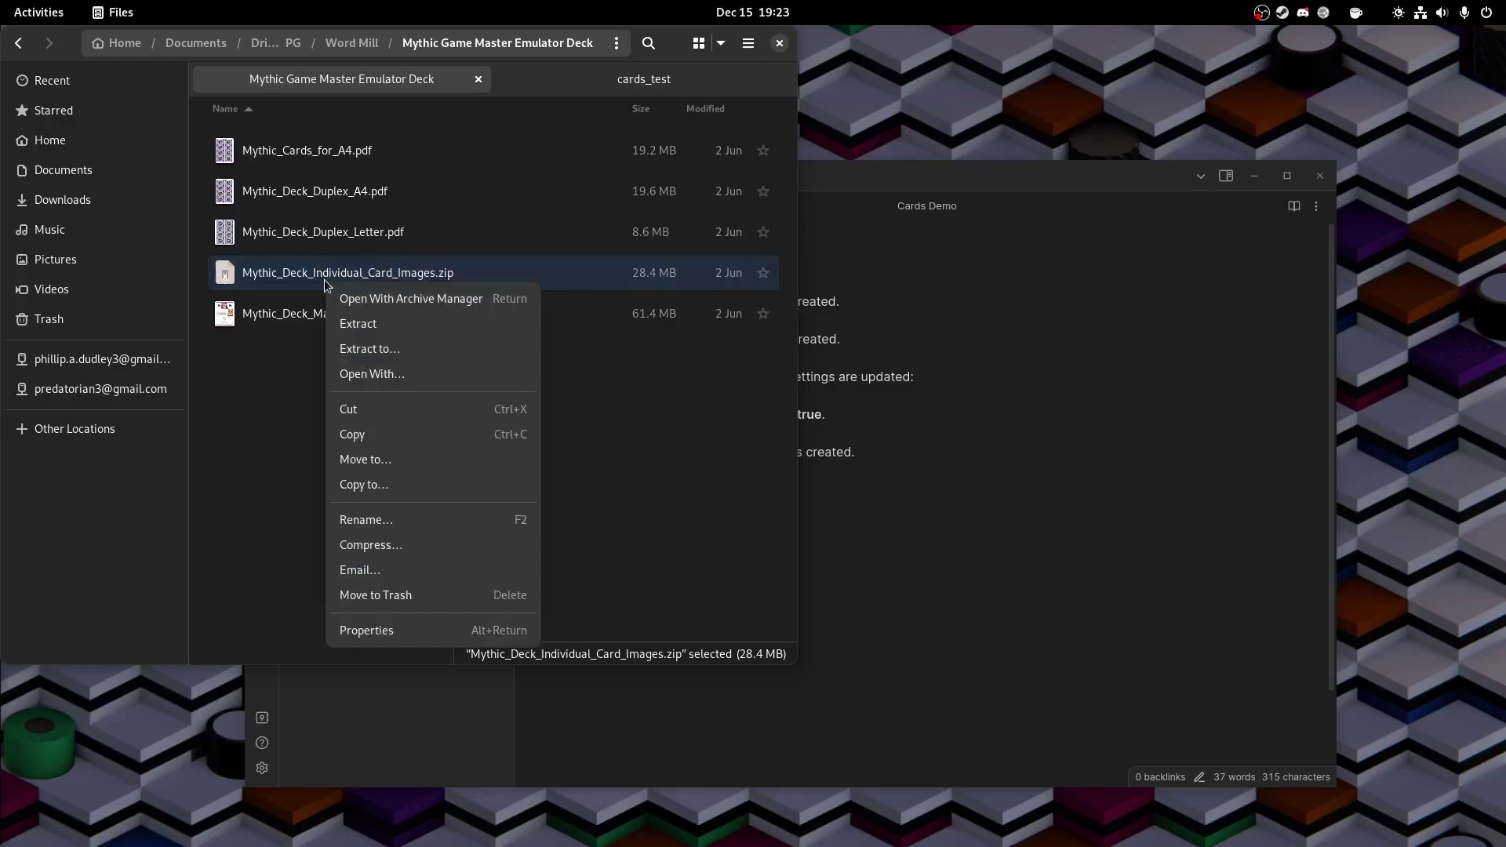
pyautogui.click(370, 349)
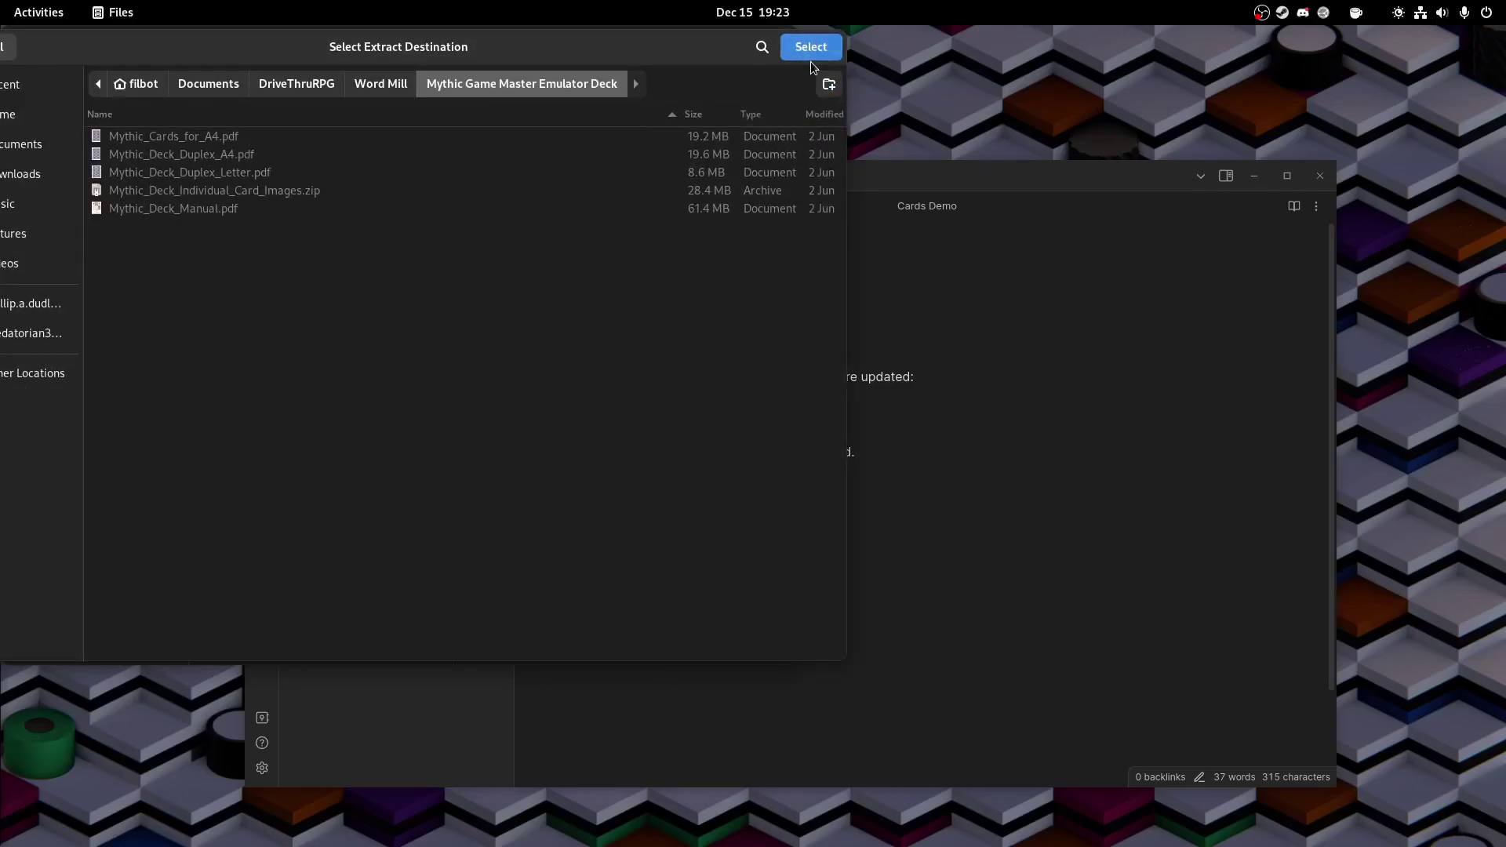
pyautogui.click(813, 56)
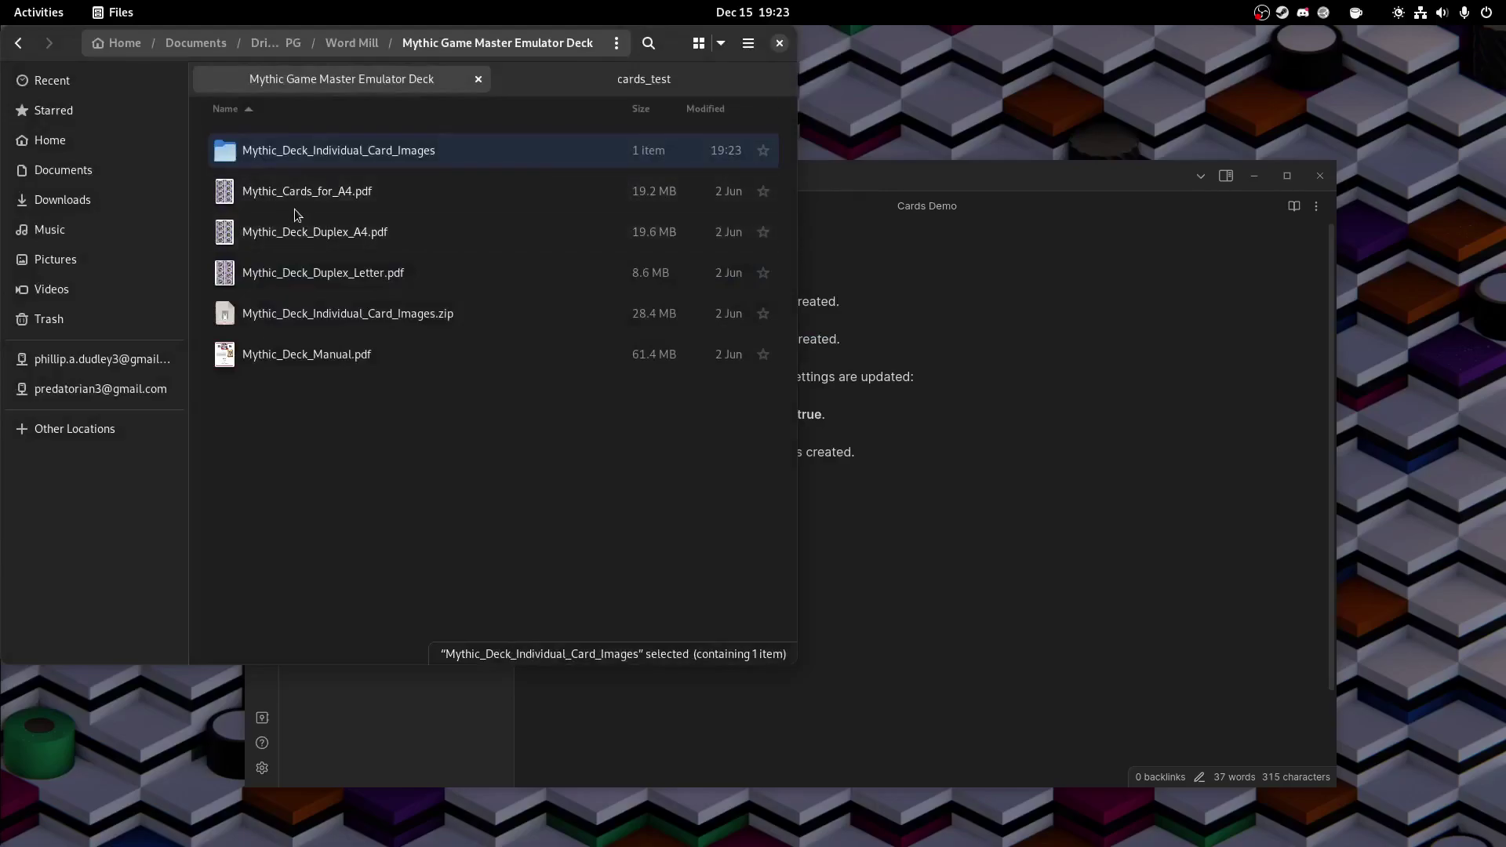
# Step: Open the "Mythic Deck, Individual Card Images" folder inside the extracted Mythic_Deck_Individual_Card_Images folder
pyautogui.doubleClick(315, 151)
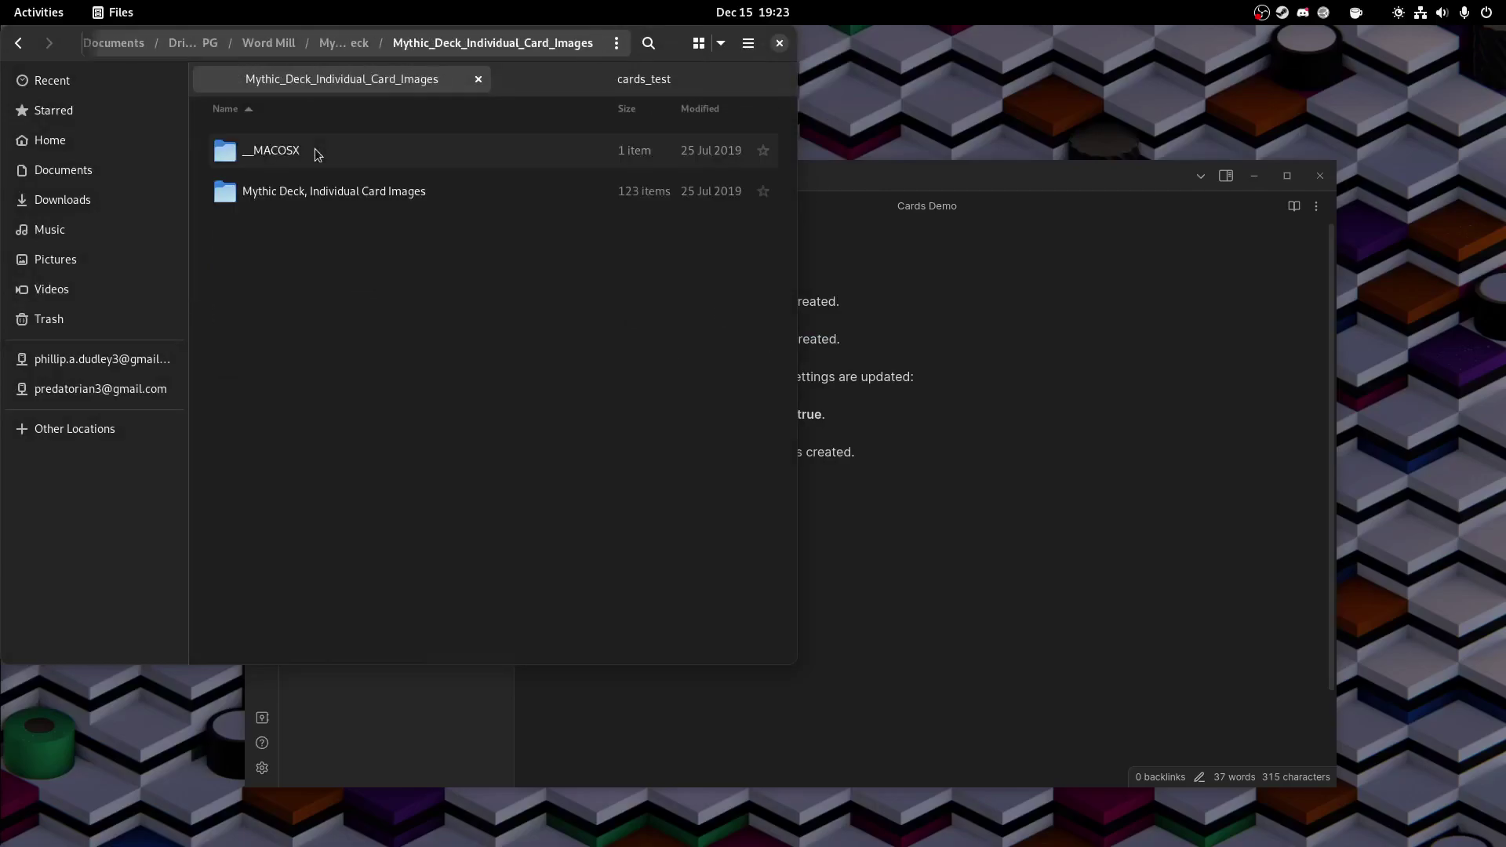
pyautogui.doubleClick(383, 196)
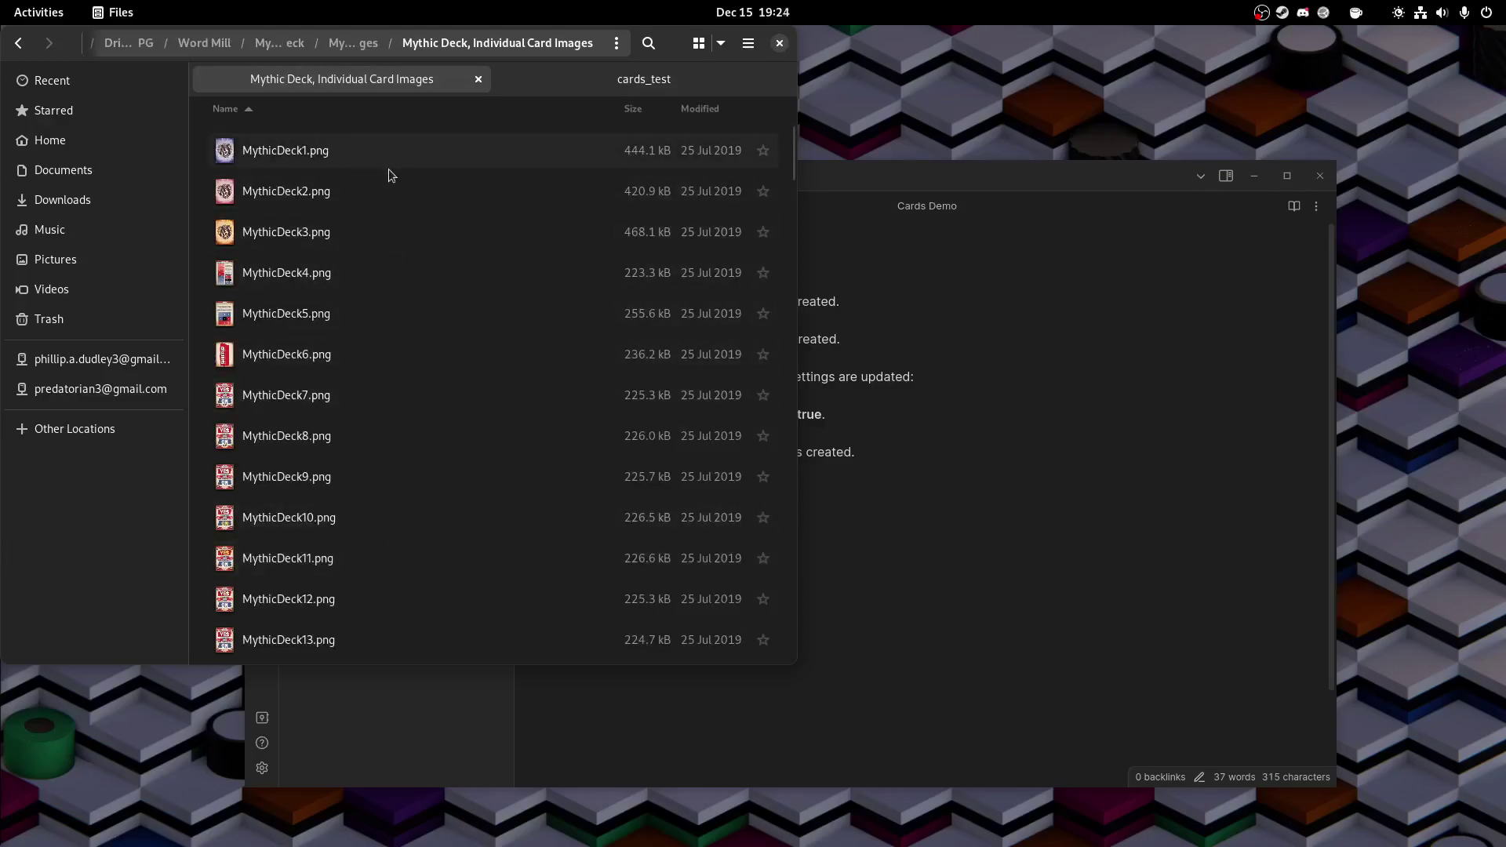
pyautogui.scroll(-4, 443, 306)
pyautogui.scroll(4, 449, 312)
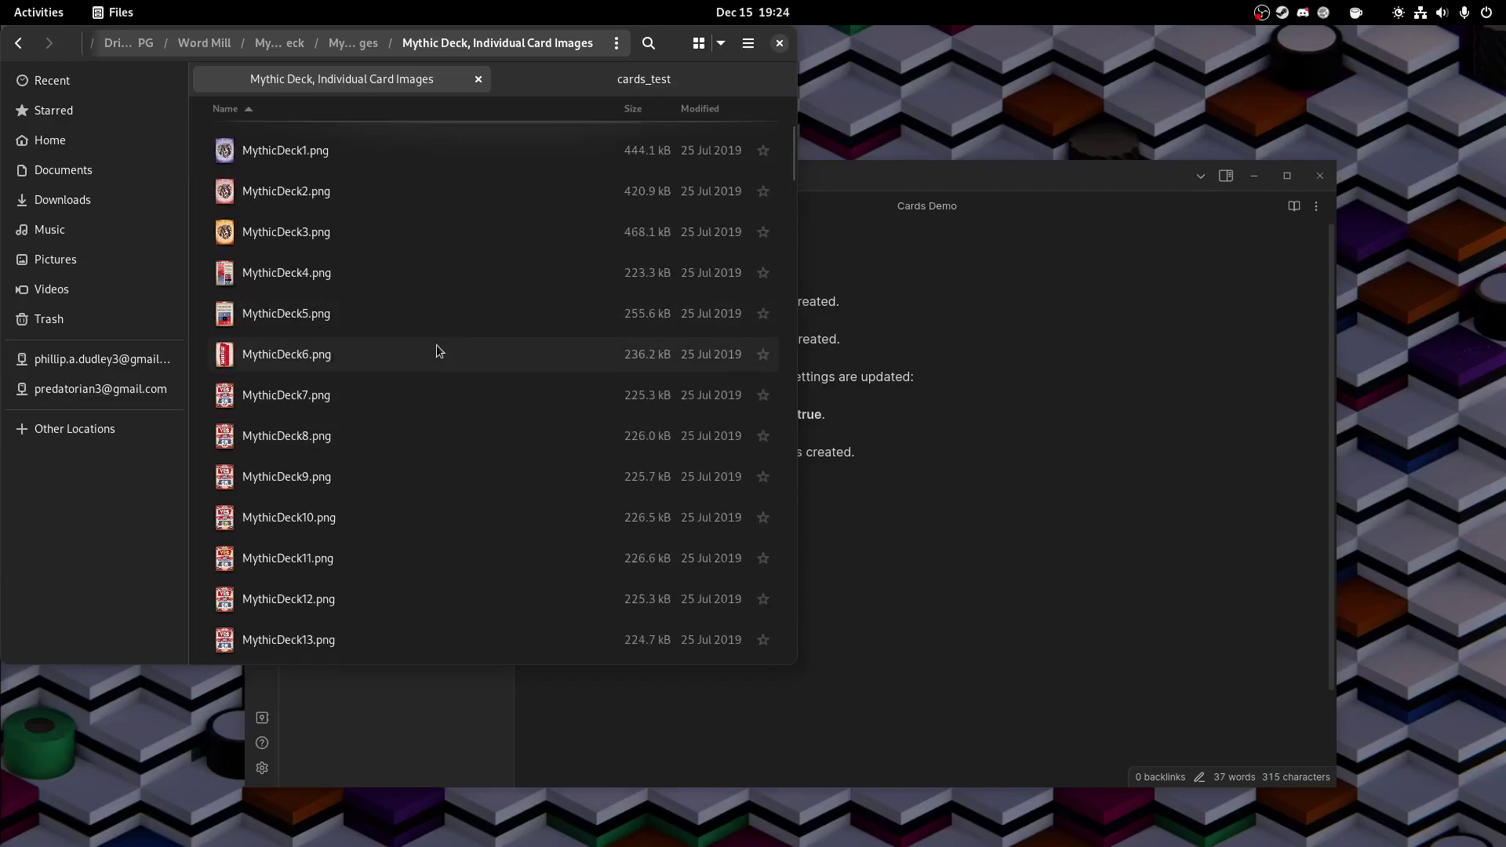
# Step: Examine the first image files in the folder, MythicDeck1.png to MythicDeck5.png, to tell which ones are not playing cards
pyautogui.click(311, 278)
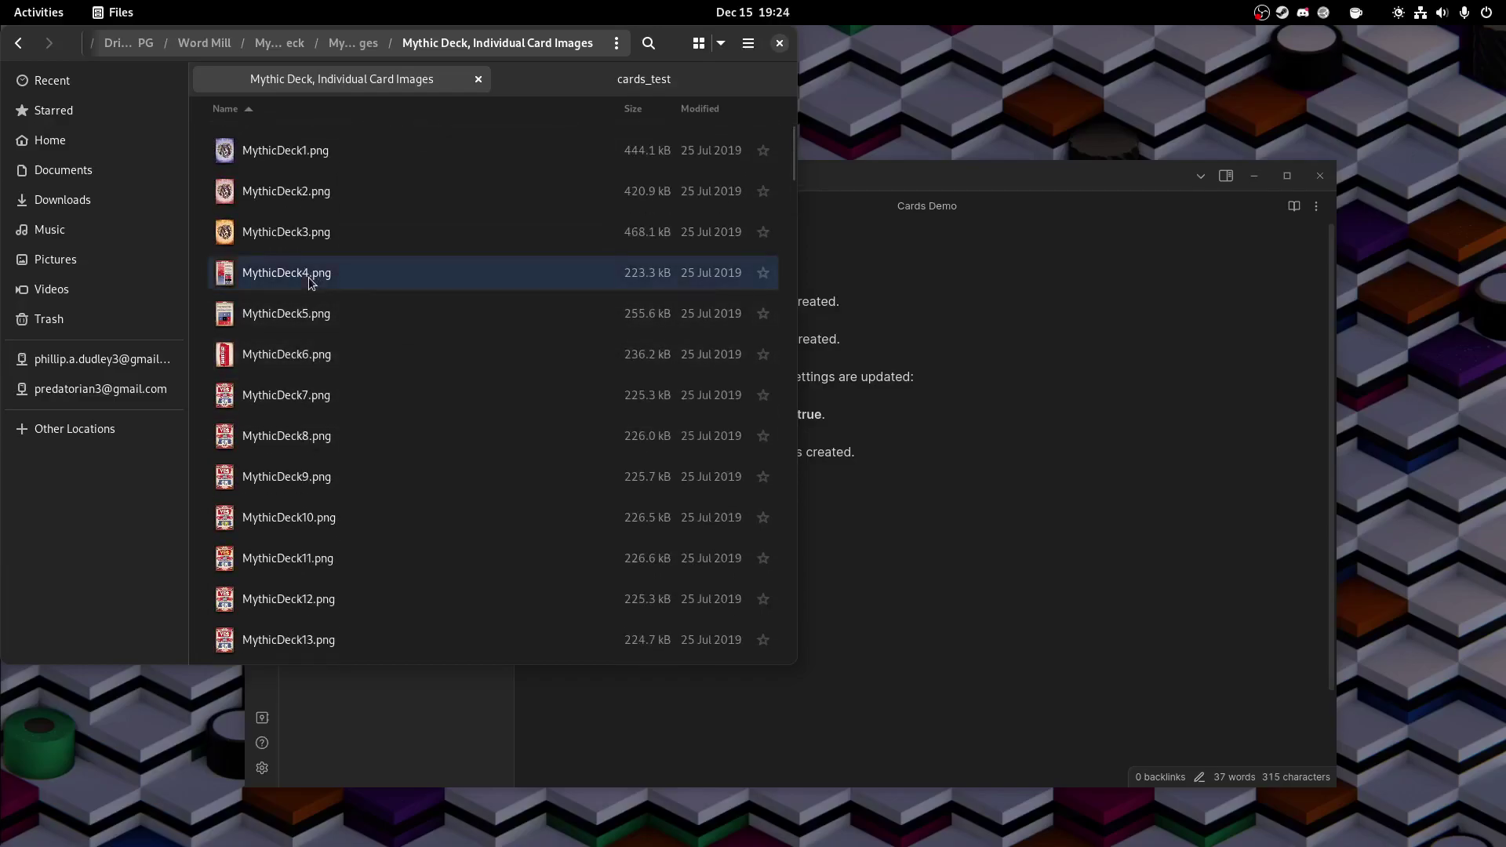
pyautogui.click(301, 316)
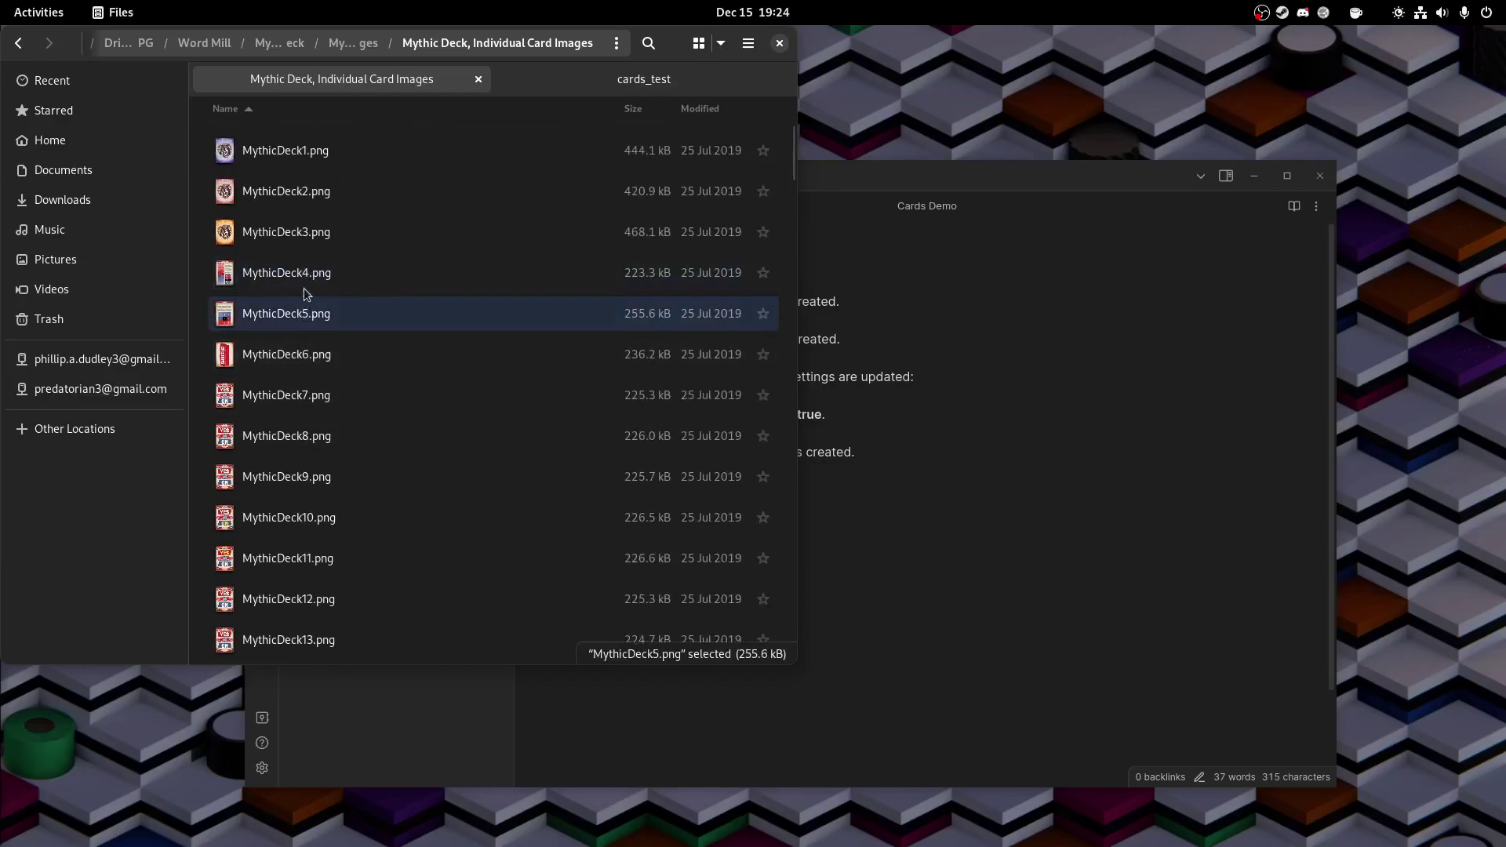
pyautogui.click(310, 276)
pyautogui.click(318, 234)
pyautogui.click(329, 194)
pyautogui.click(332, 149)
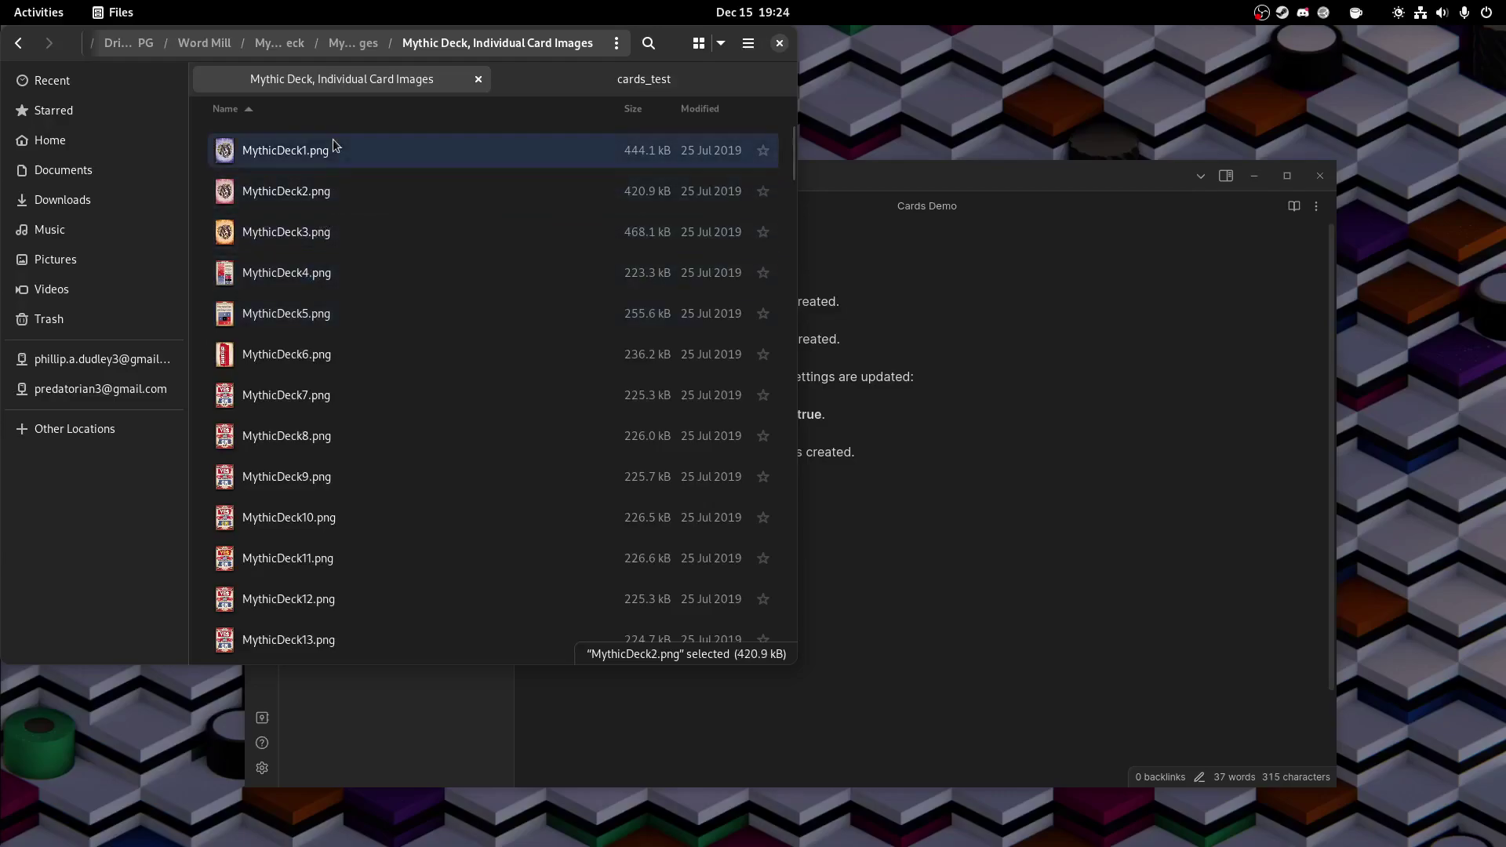
pyautogui.scroll(-5, 379, 416)
pyautogui.scroll(5, 379, 422)
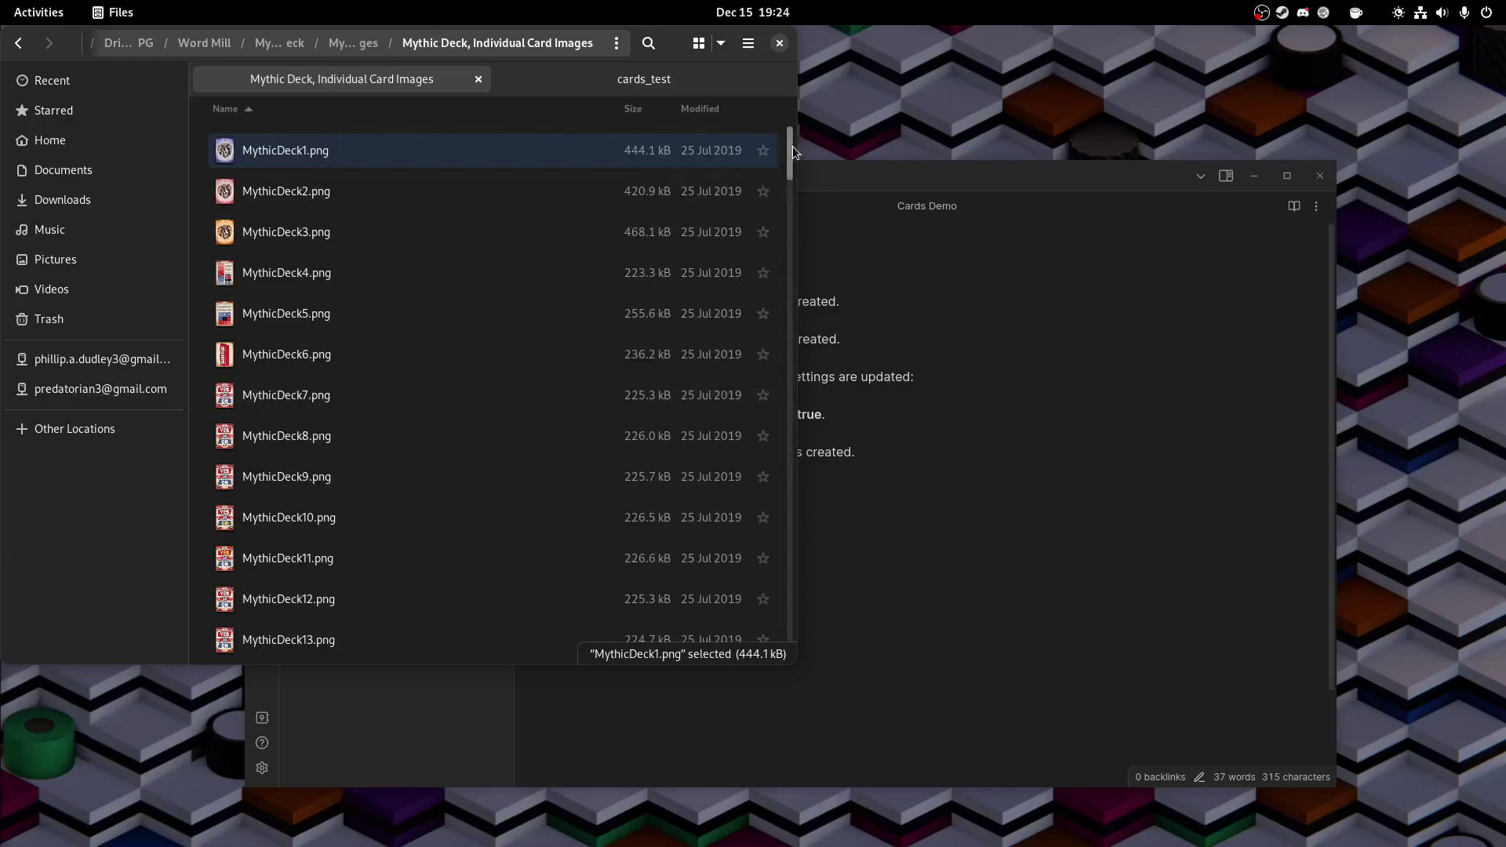
# Step: Delete the numbered card images MythicDeck107.png through MythicDeck123.png from the folder
pyautogui.moveTo(792, 146); pyautogui.dragTo(801, 563)
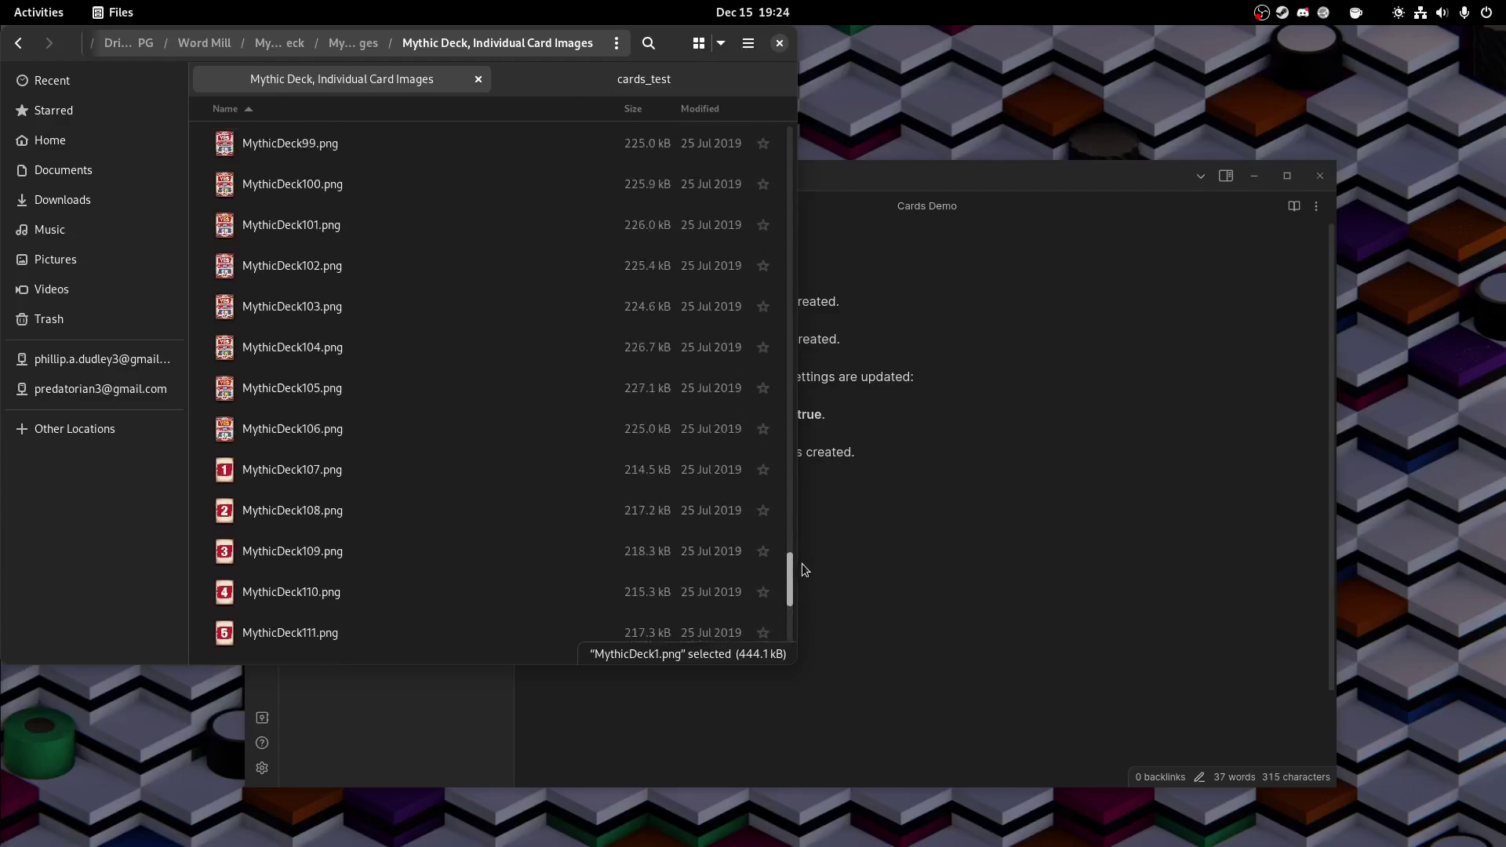
pyautogui.scroll(-3, 296, 489)
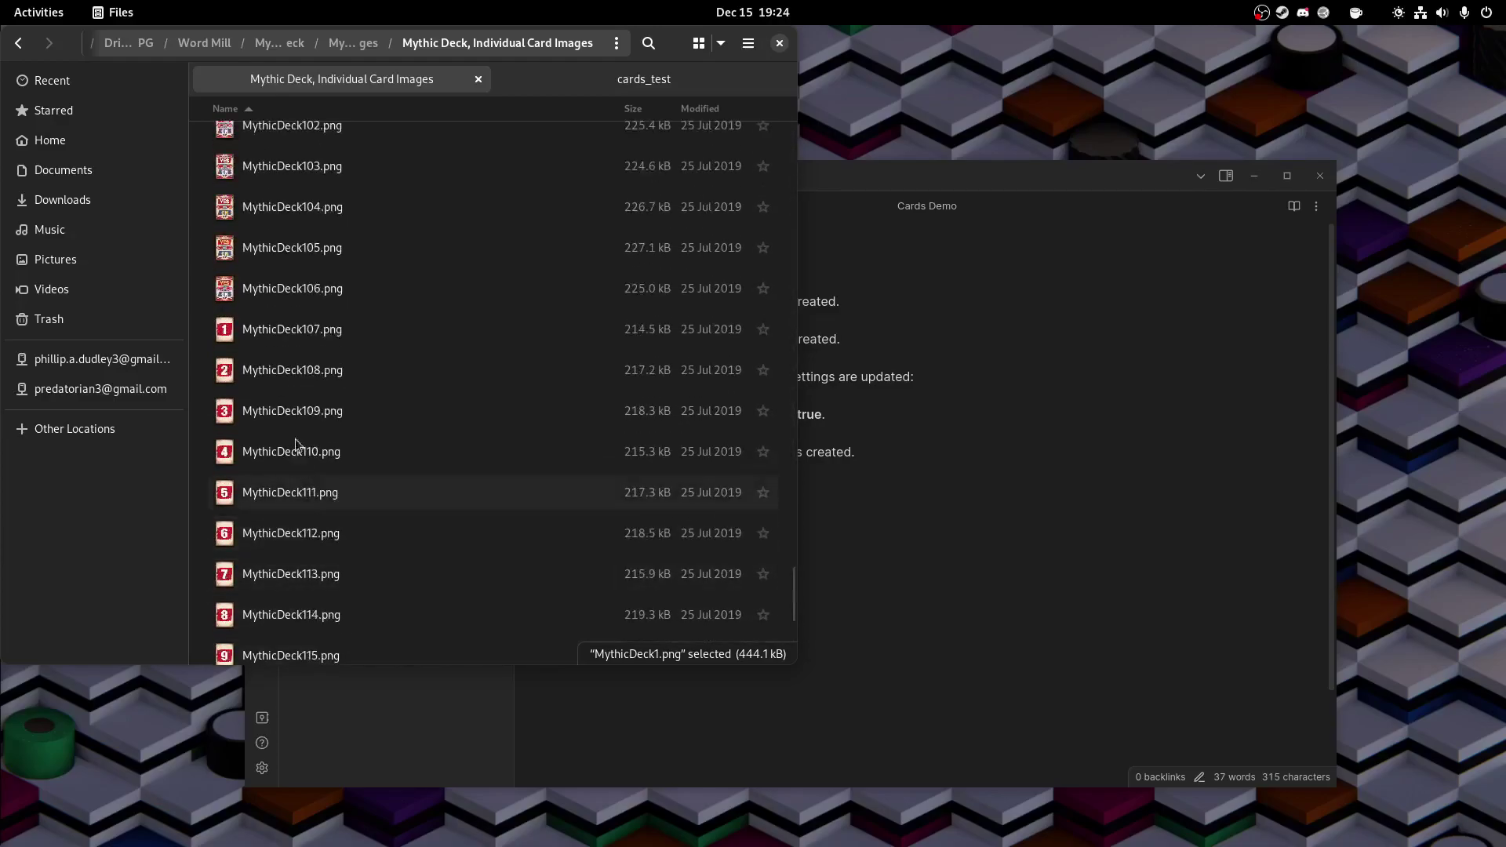
pyautogui.click(284, 332)
pyautogui.scroll(-8, 284, 333)
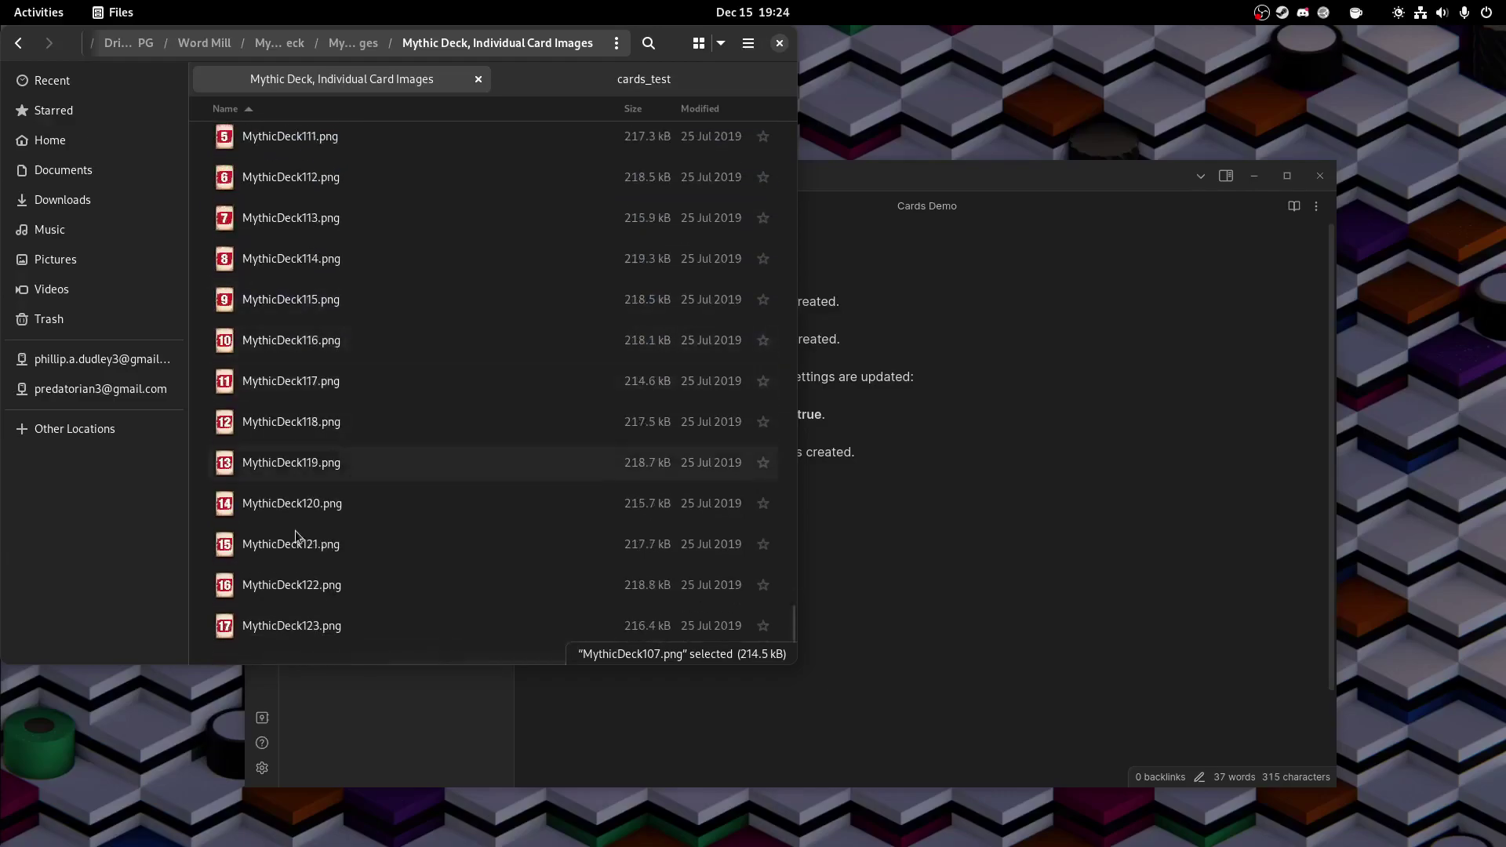
pyautogui.keyDown('shift'); pyautogui.click(285, 641); pyautogui.keyUp('shift')
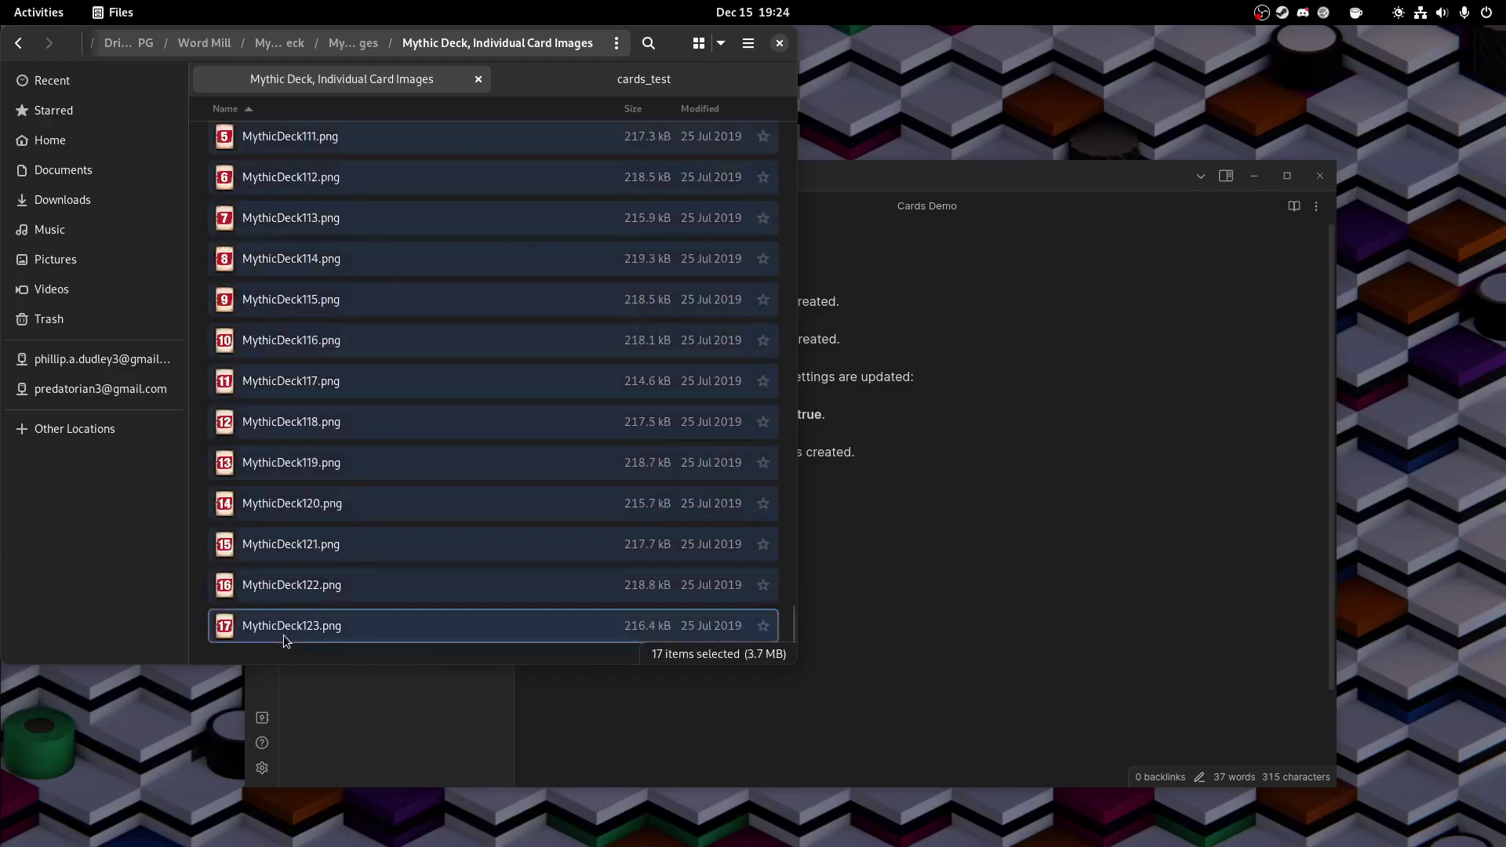
pyautogui.press('Delete')
pyautogui.scroll(15, 379, 349)
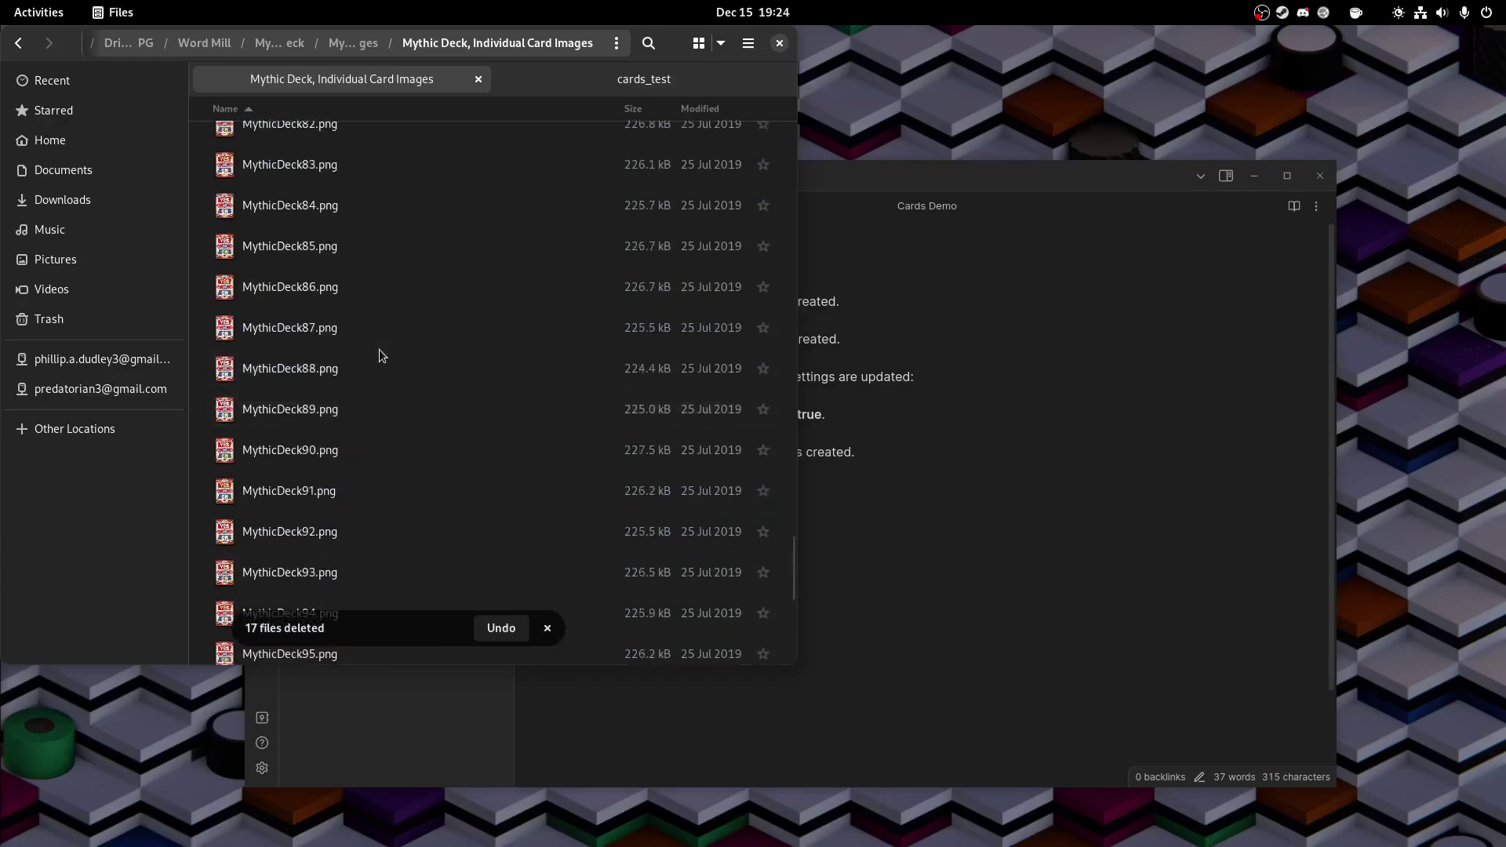
# Step: Delete the non-playing-card images MythicDeck1.png through MythicDeck5.png from the folder
pyautogui.scroll(12, 379, 355)
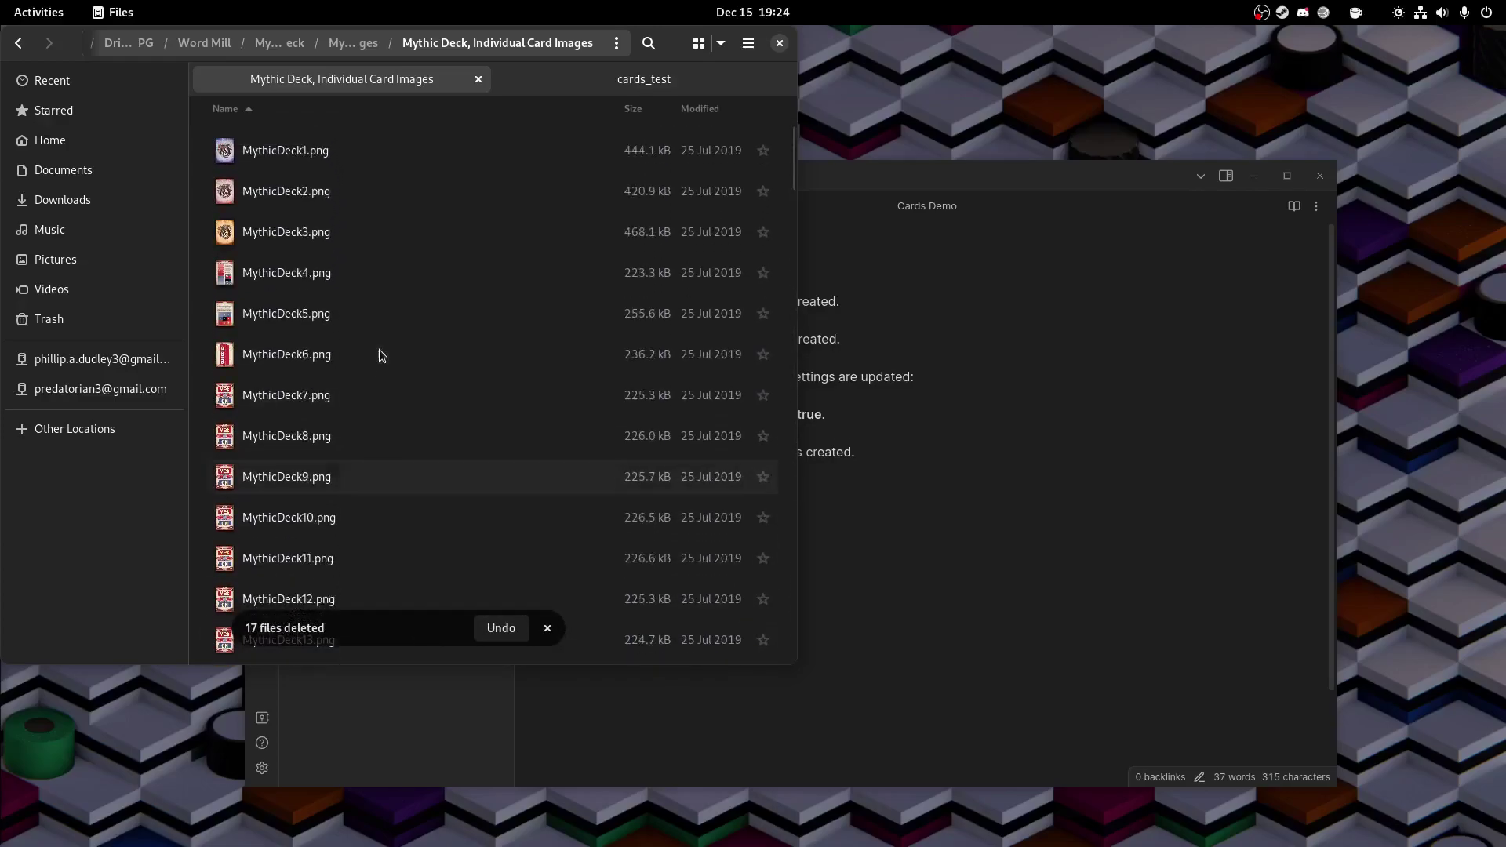
pyautogui.click(307, 317)
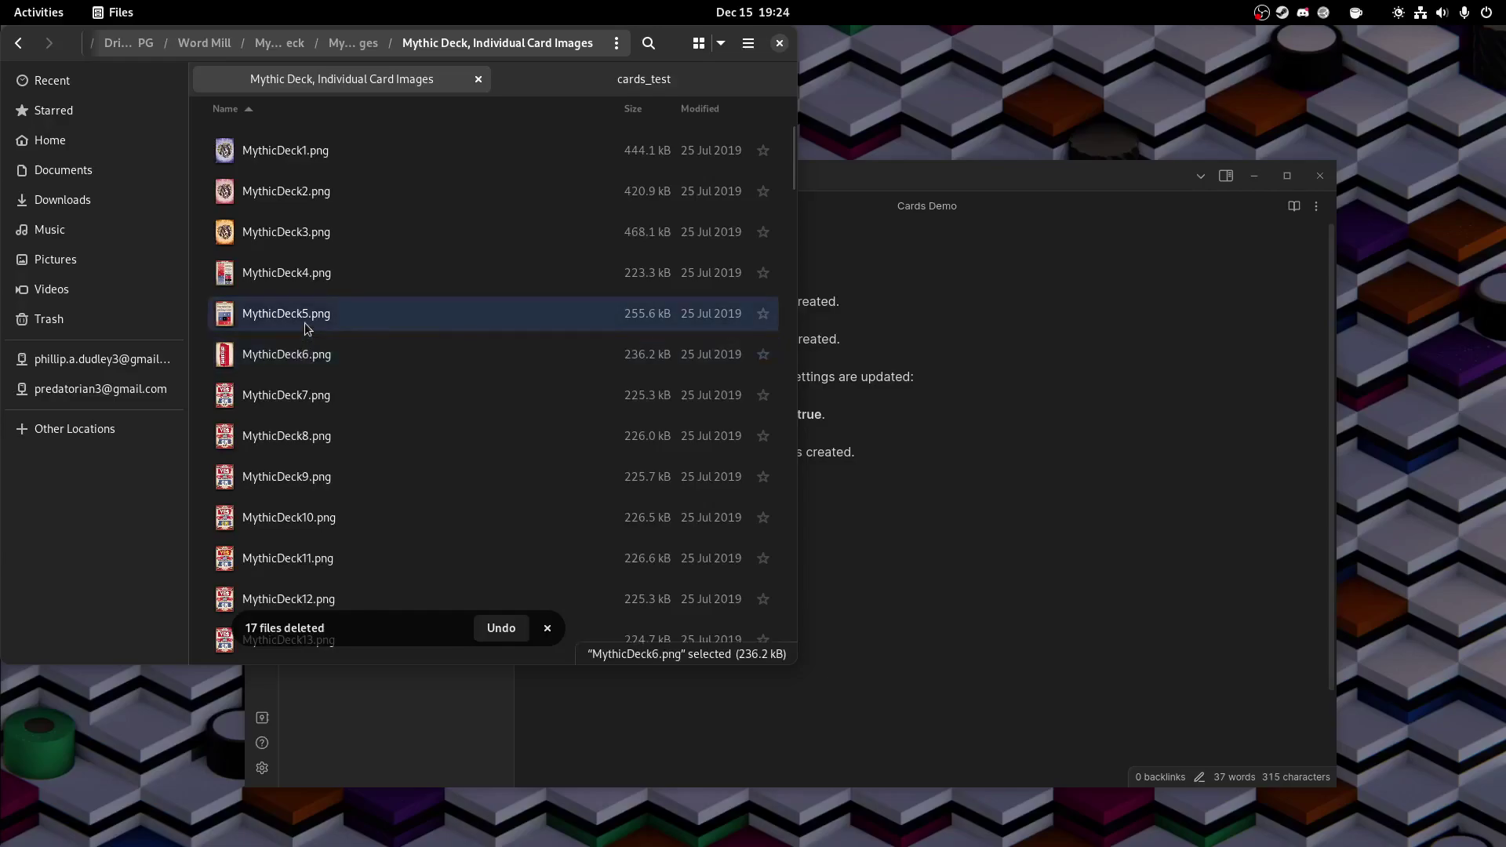
pyautogui.keyDown('shift'); pyautogui.click(306, 153); pyautogui.keyUp('shift')
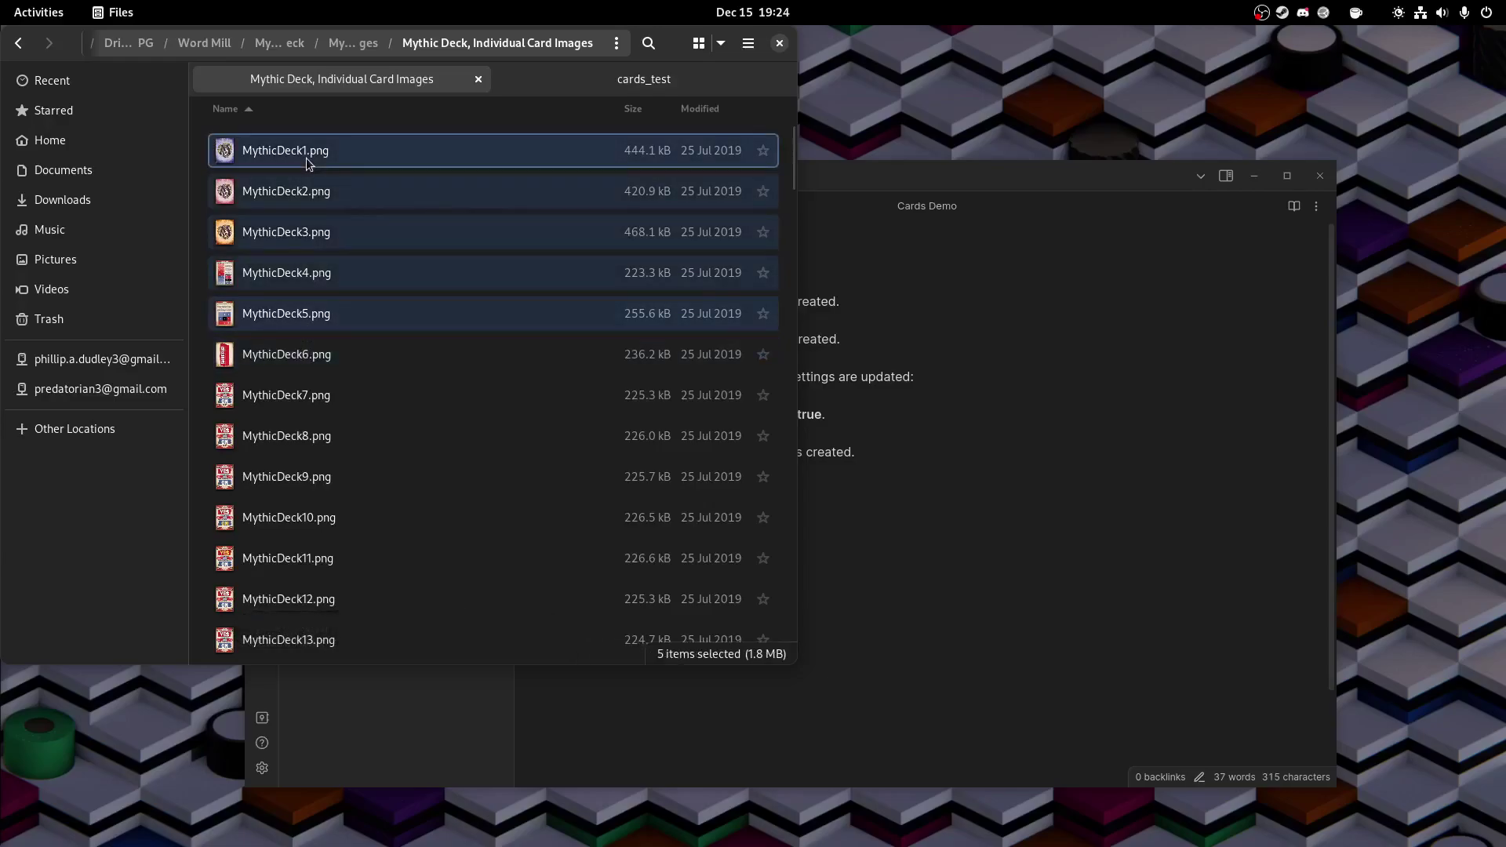
pyautogui.press('Delete')
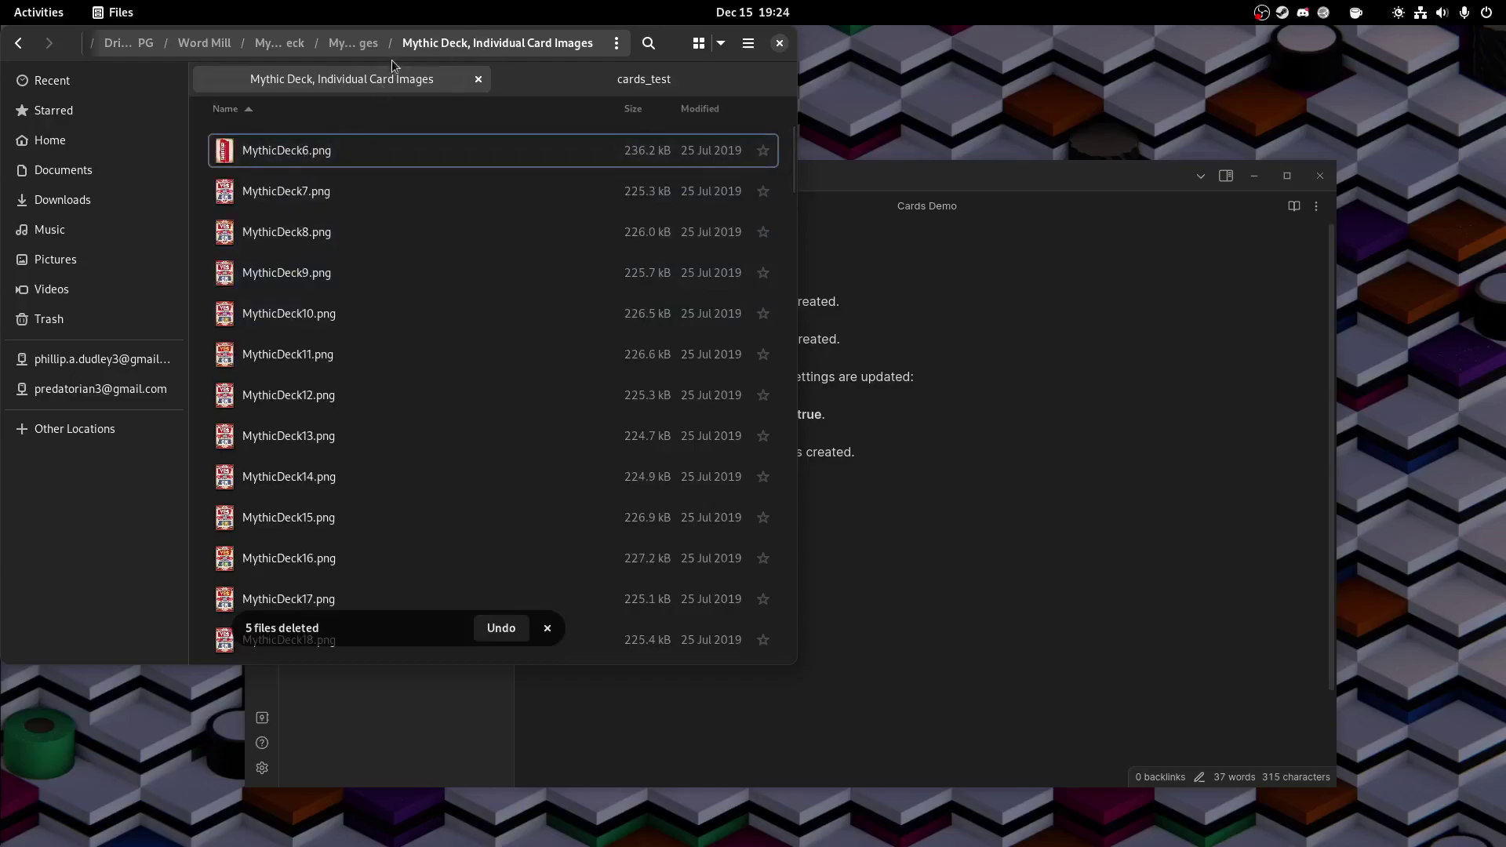
# Step: Go up to the parent folder and rename the "Mythic Deck, Individual Card Images" folder as gme
pyautogui.click(369, 46)
pyautogui.rightClick(303, 200)
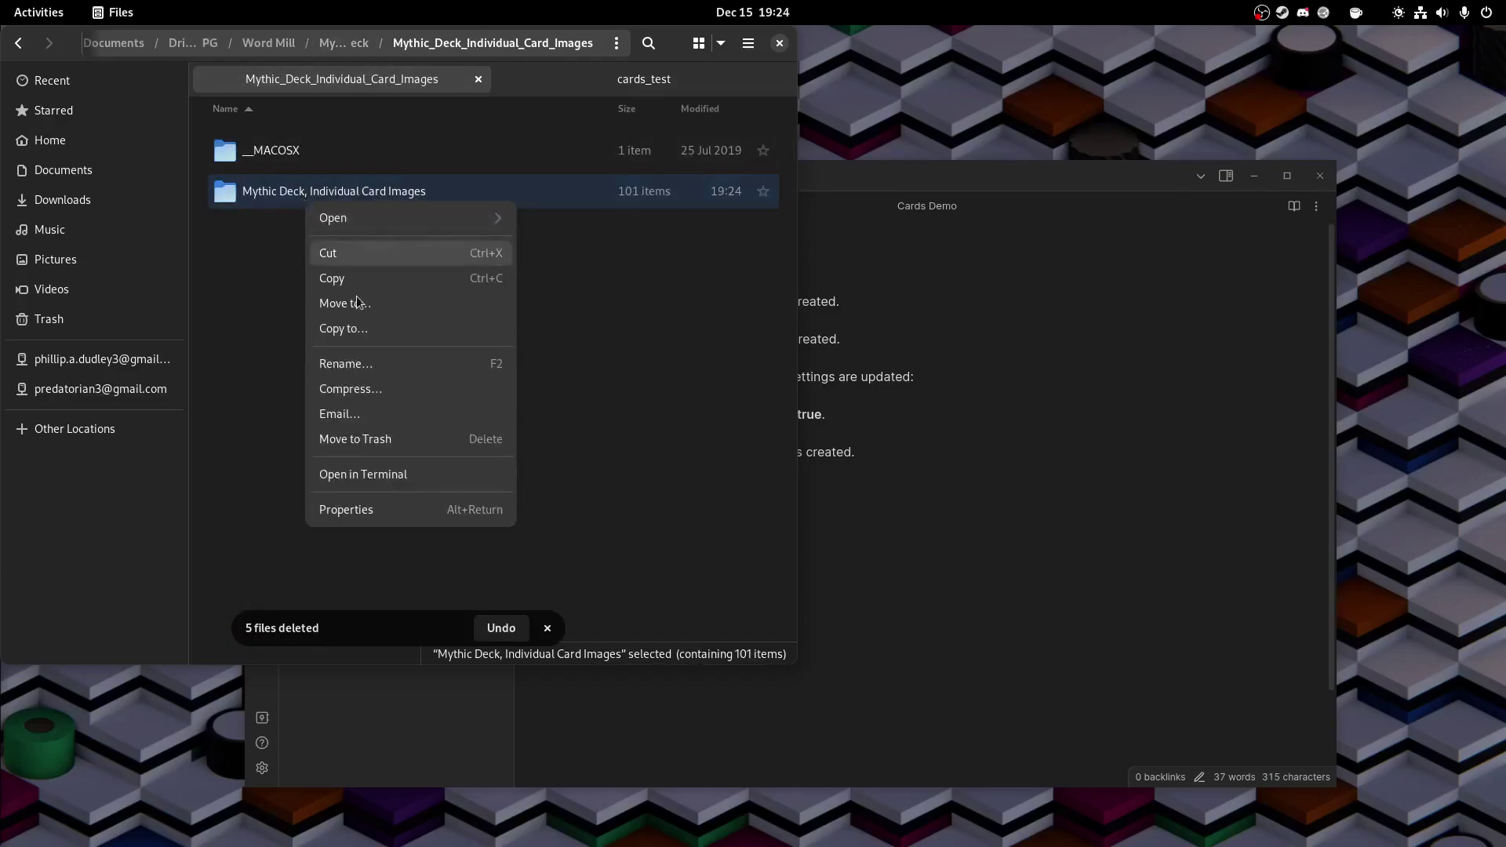
pyautogui.click(360, 374)
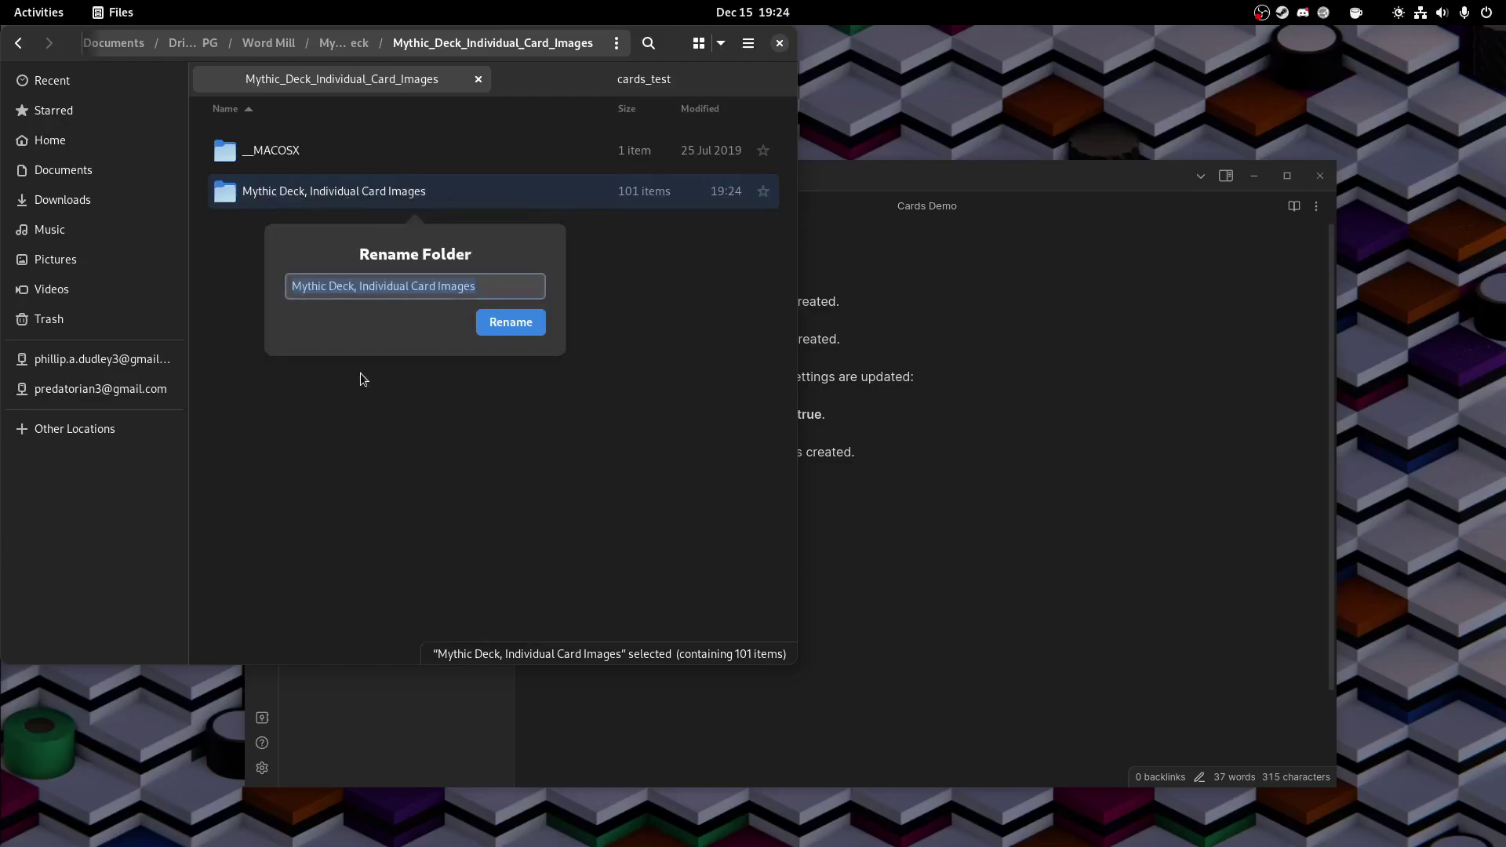
pyautogui.write('gme')
pyautogui.press('Return')
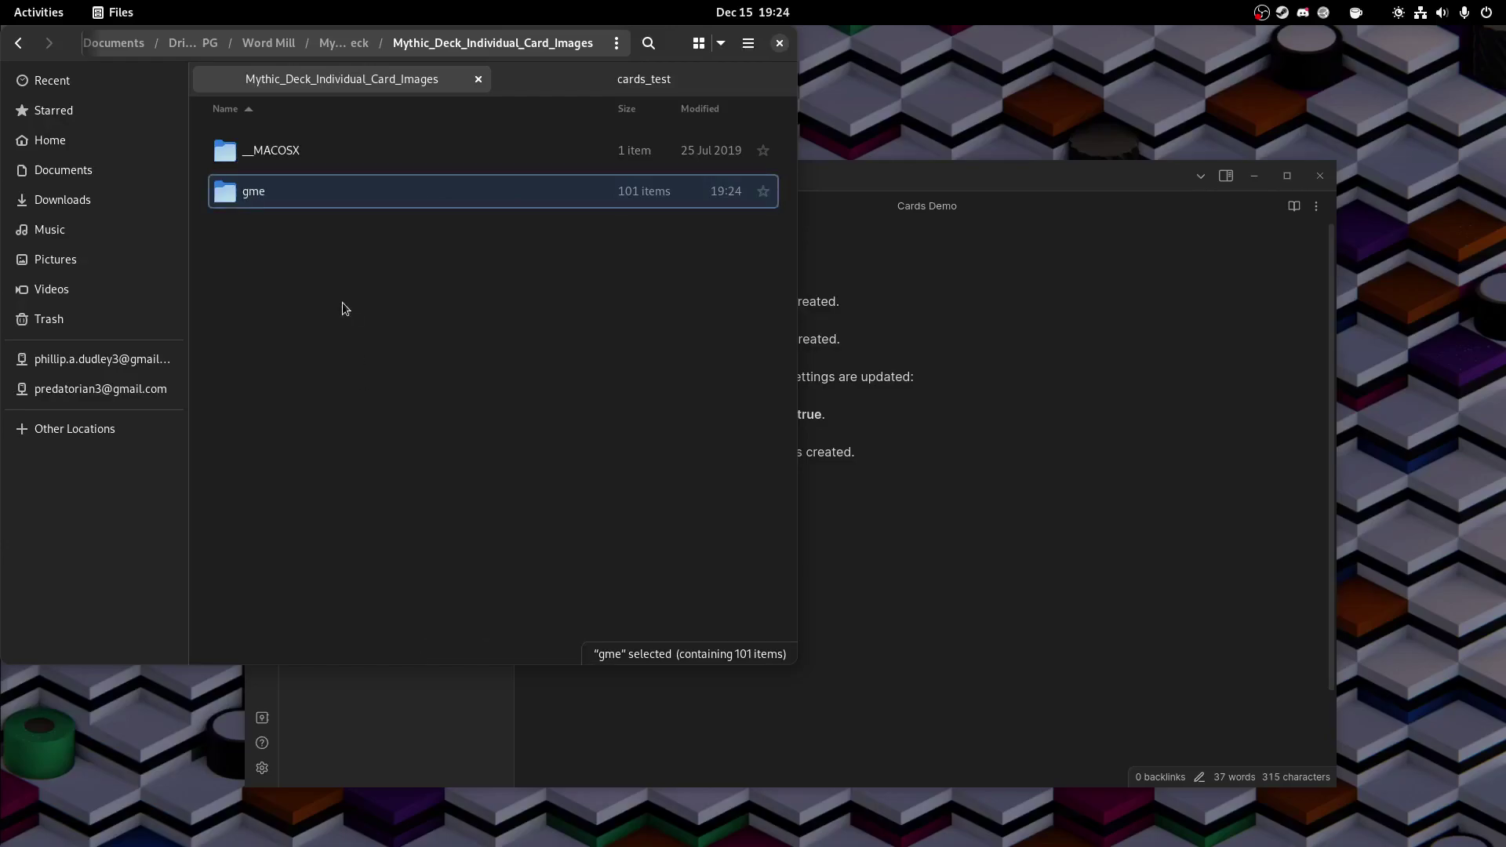
# Step: Cut the gme folder and create a new folder named cards in the cards_test folder
pyautogui.rightClick(283, 200)
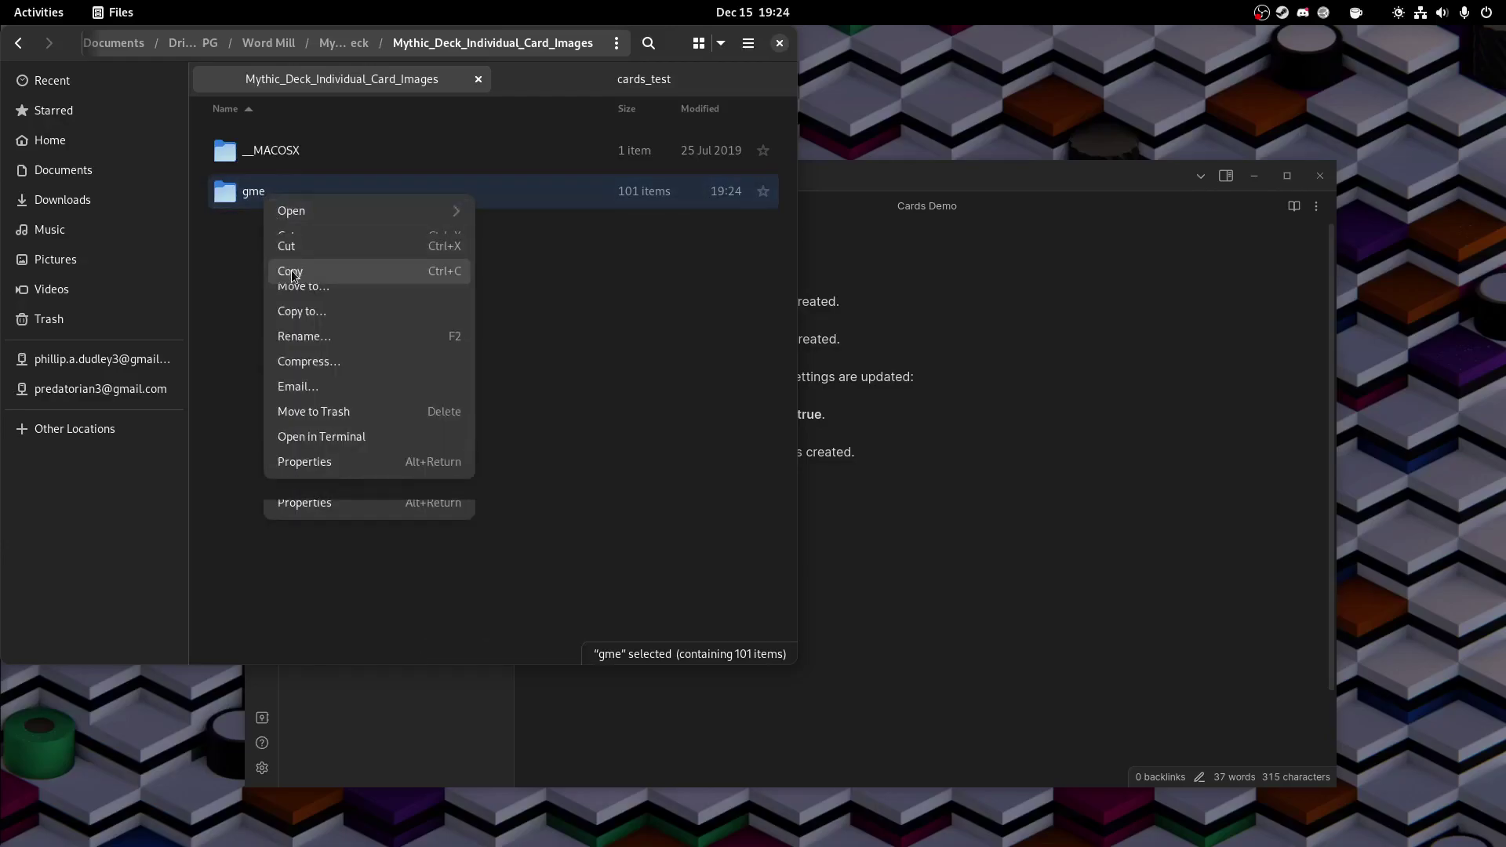
pyautogui.click(333, 246)
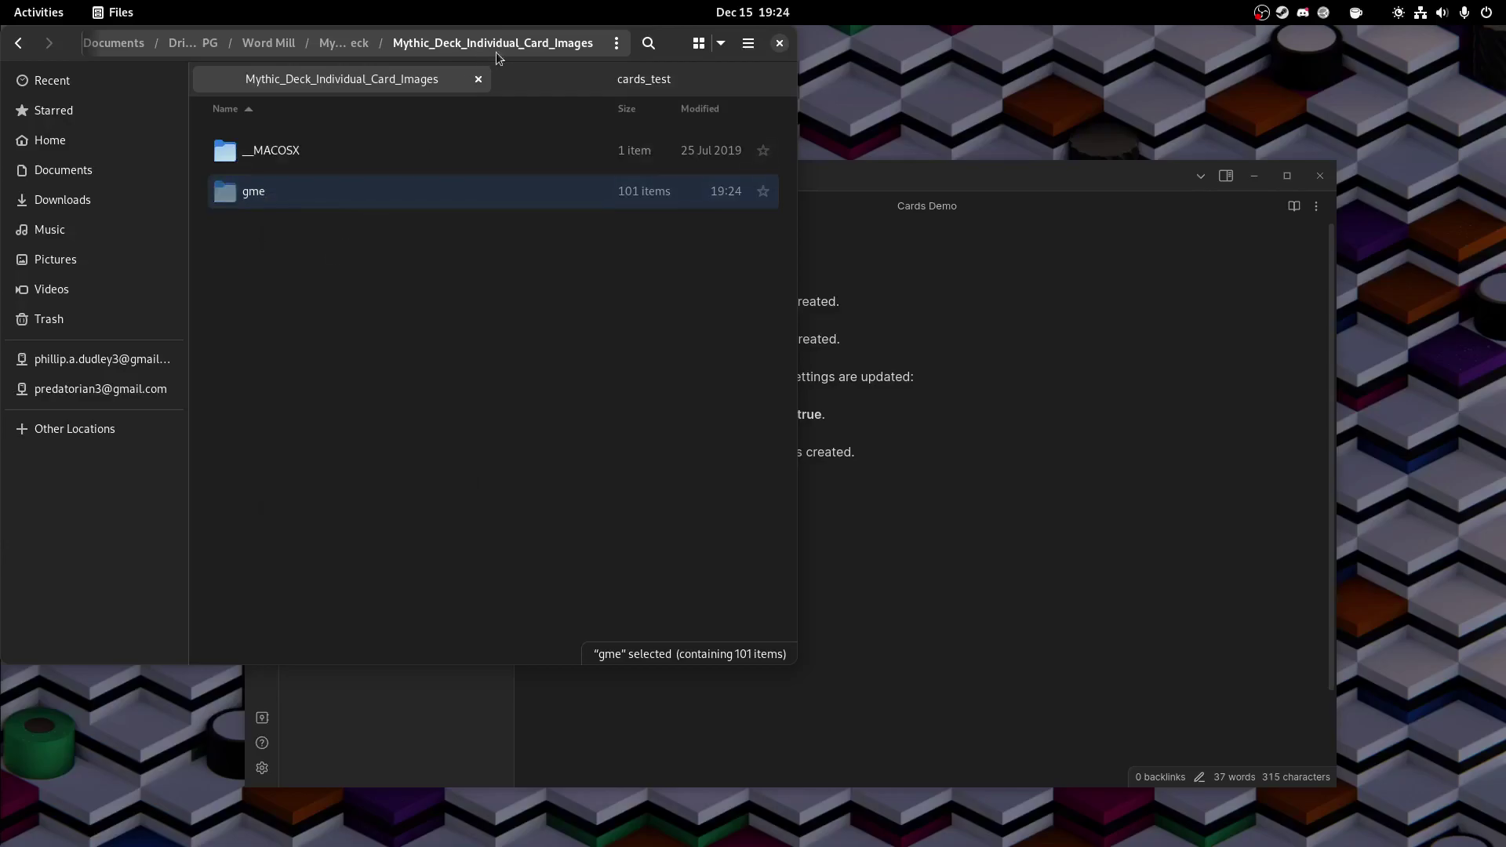
pyautogui.click(549, 71)
pyautogui.rightClick(538, 302)
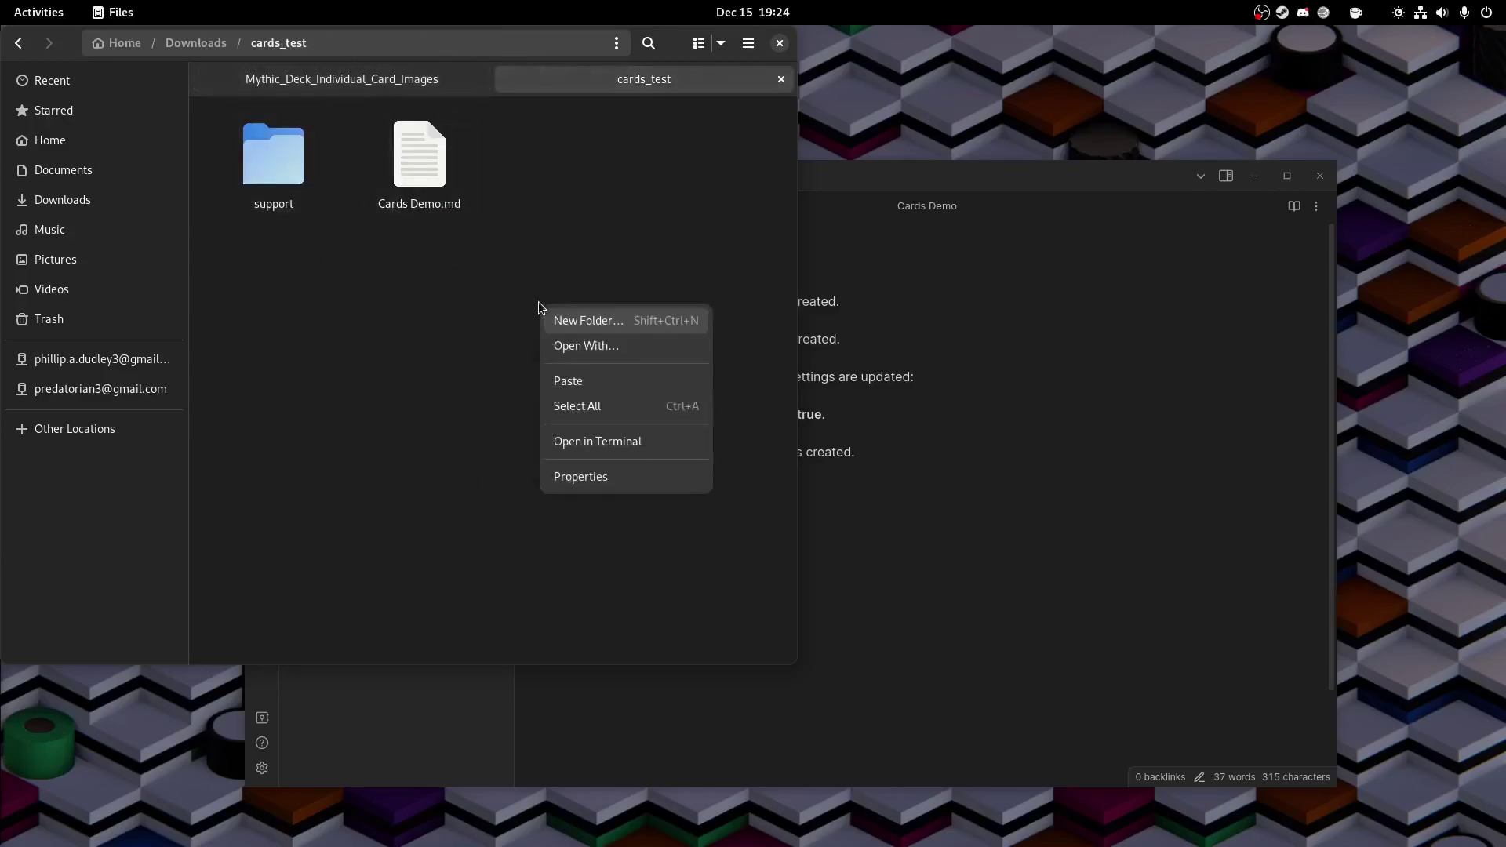
pyautogui.click(591, 323)
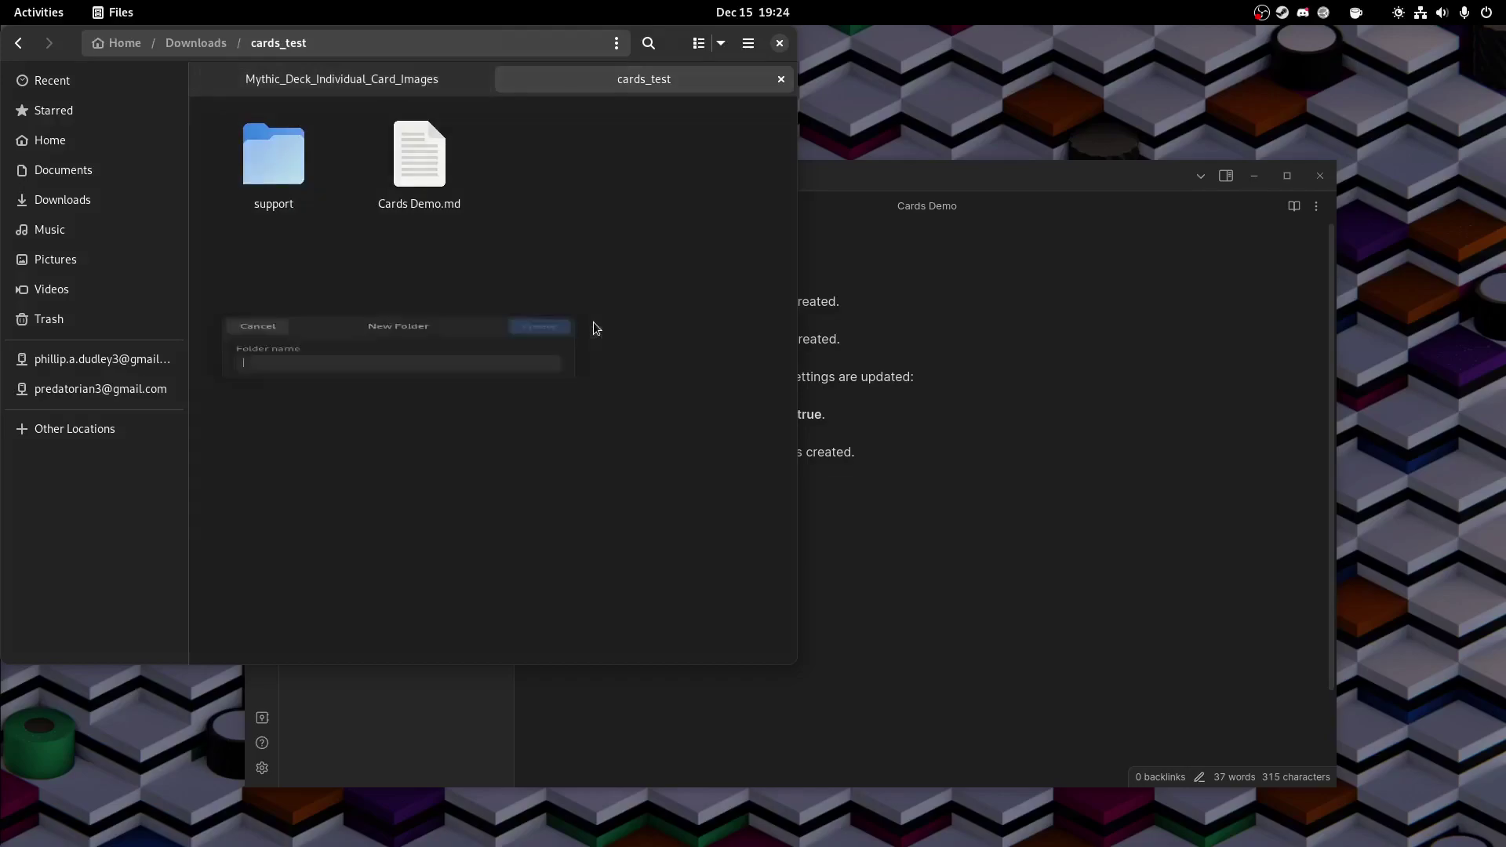
pyautogui.write('cards')
pyautogui.press('Return')
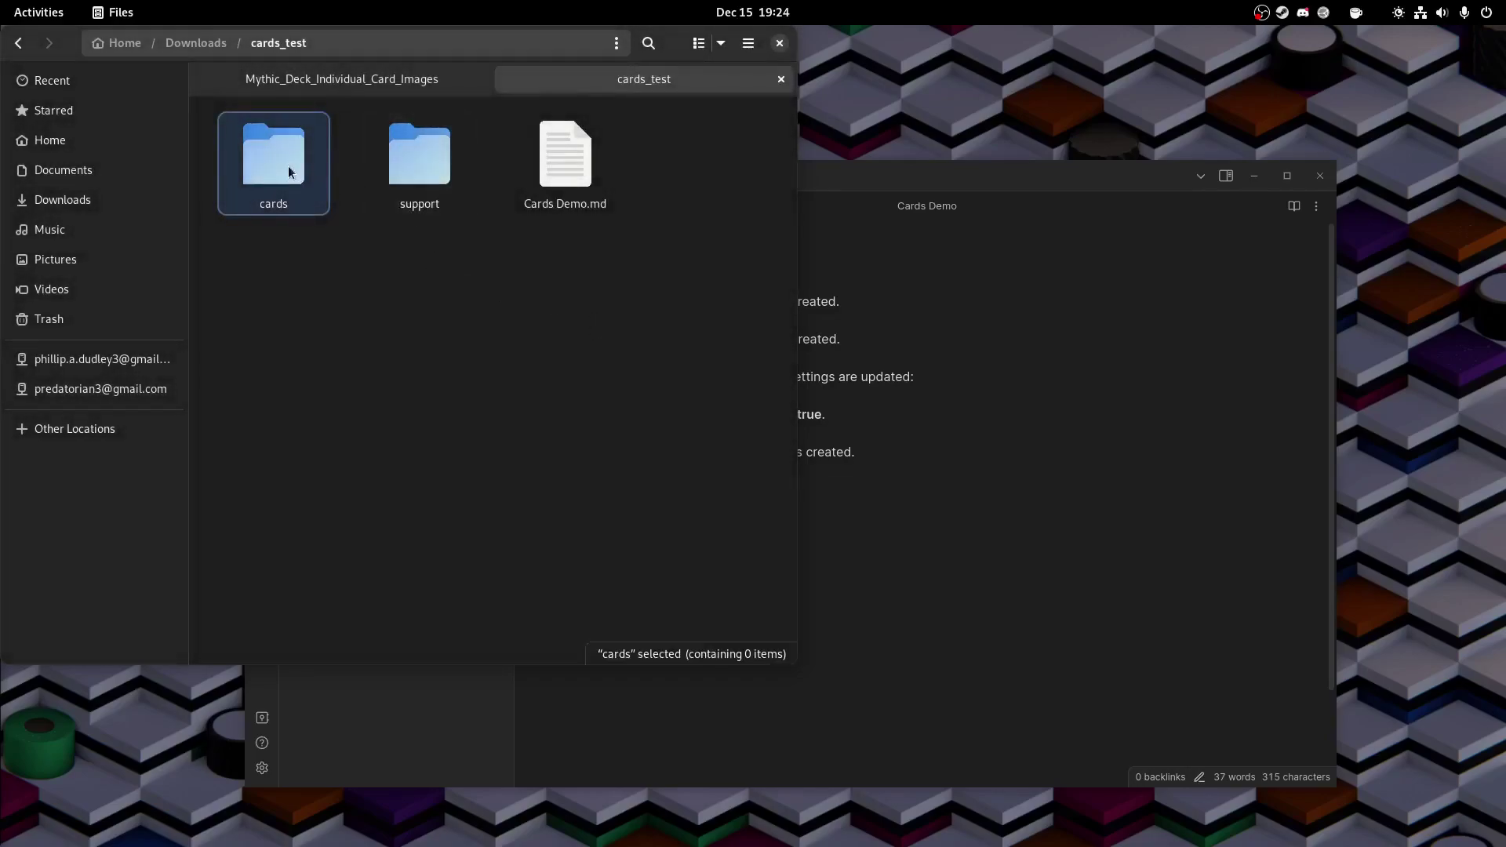
# Step: Create a folder named mythic inside the cards folder and paste the cut gme folder into it
pyautogui.doubleClick(289, 166)
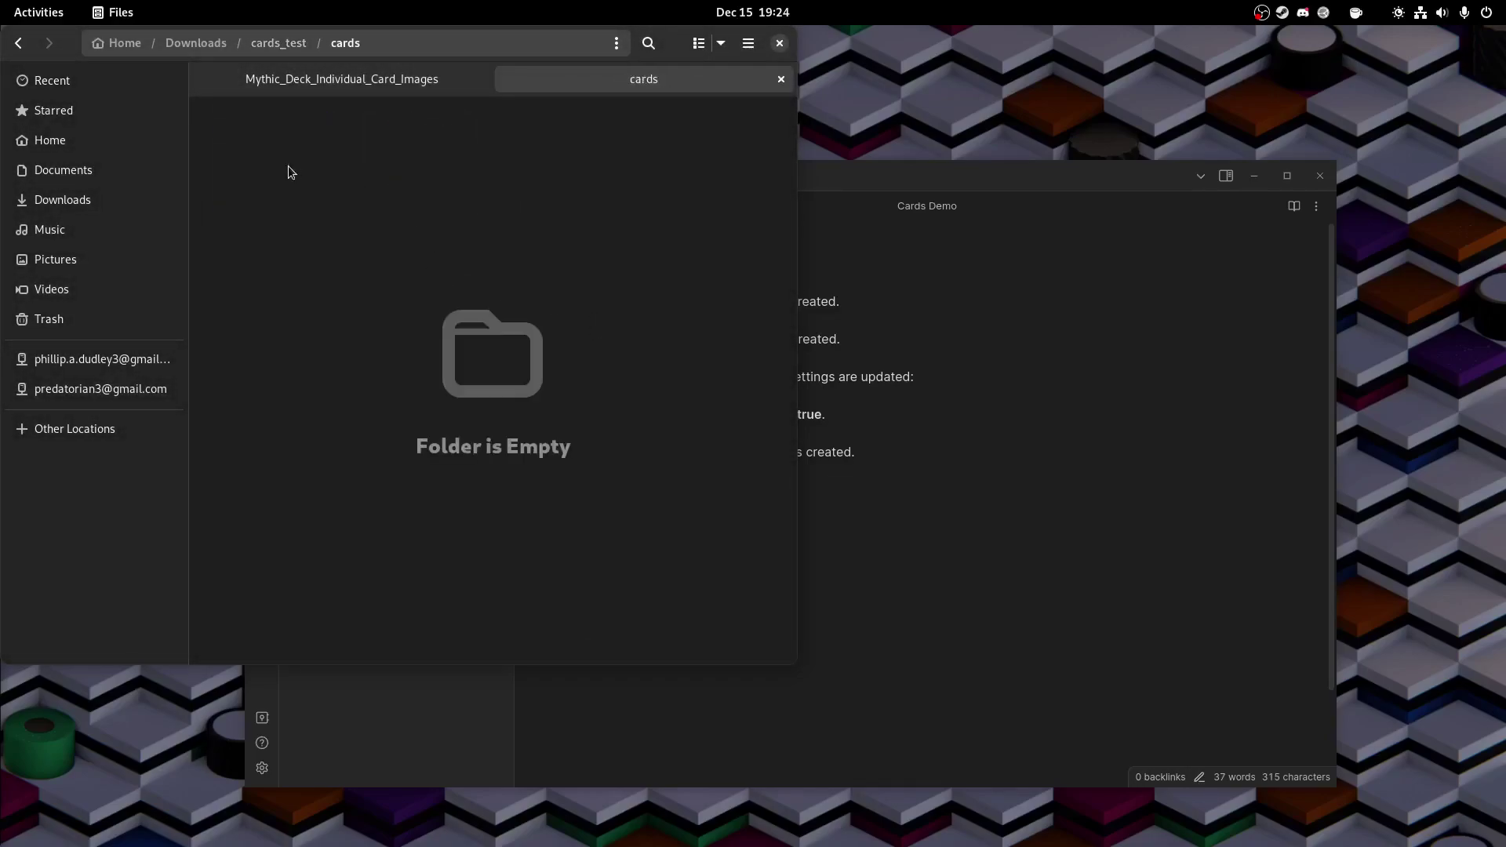
pyautogui.rightClick(319, 195)
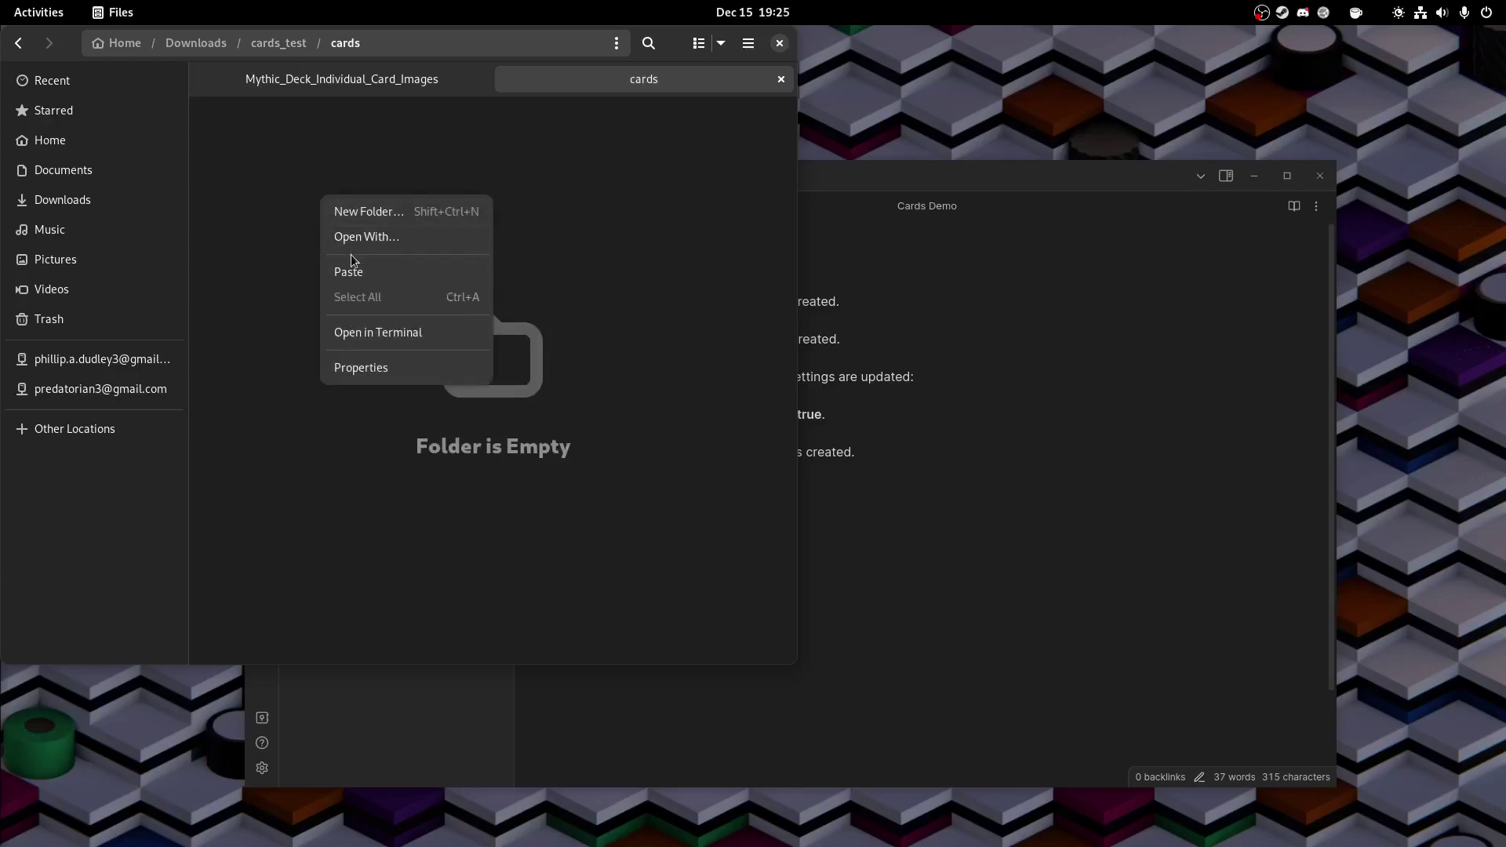
pyautogui.click(370, 220)
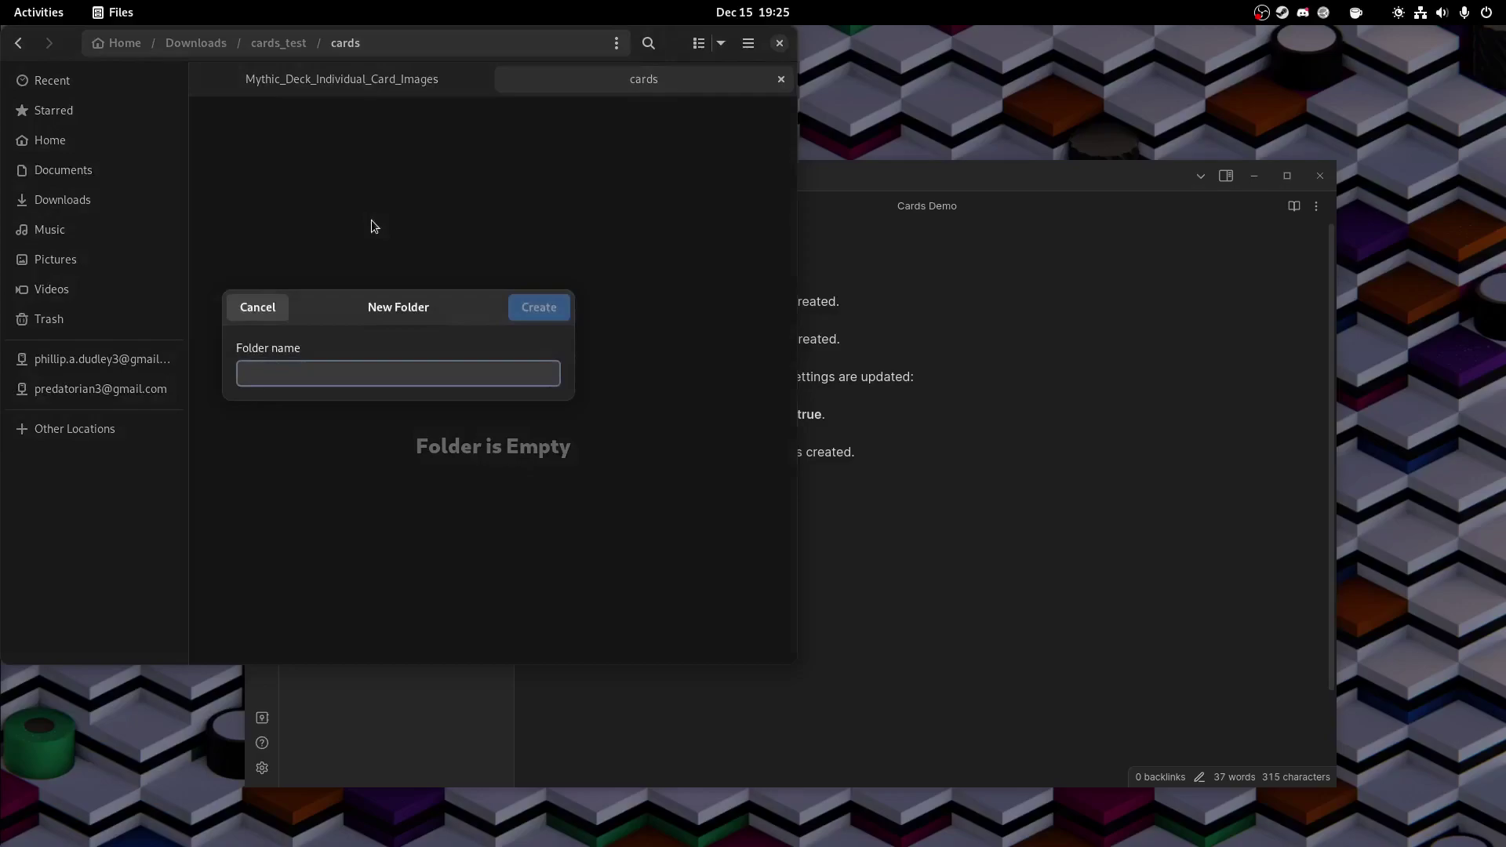
pyautogui.write('mythic')
pyautogui.press('Return')
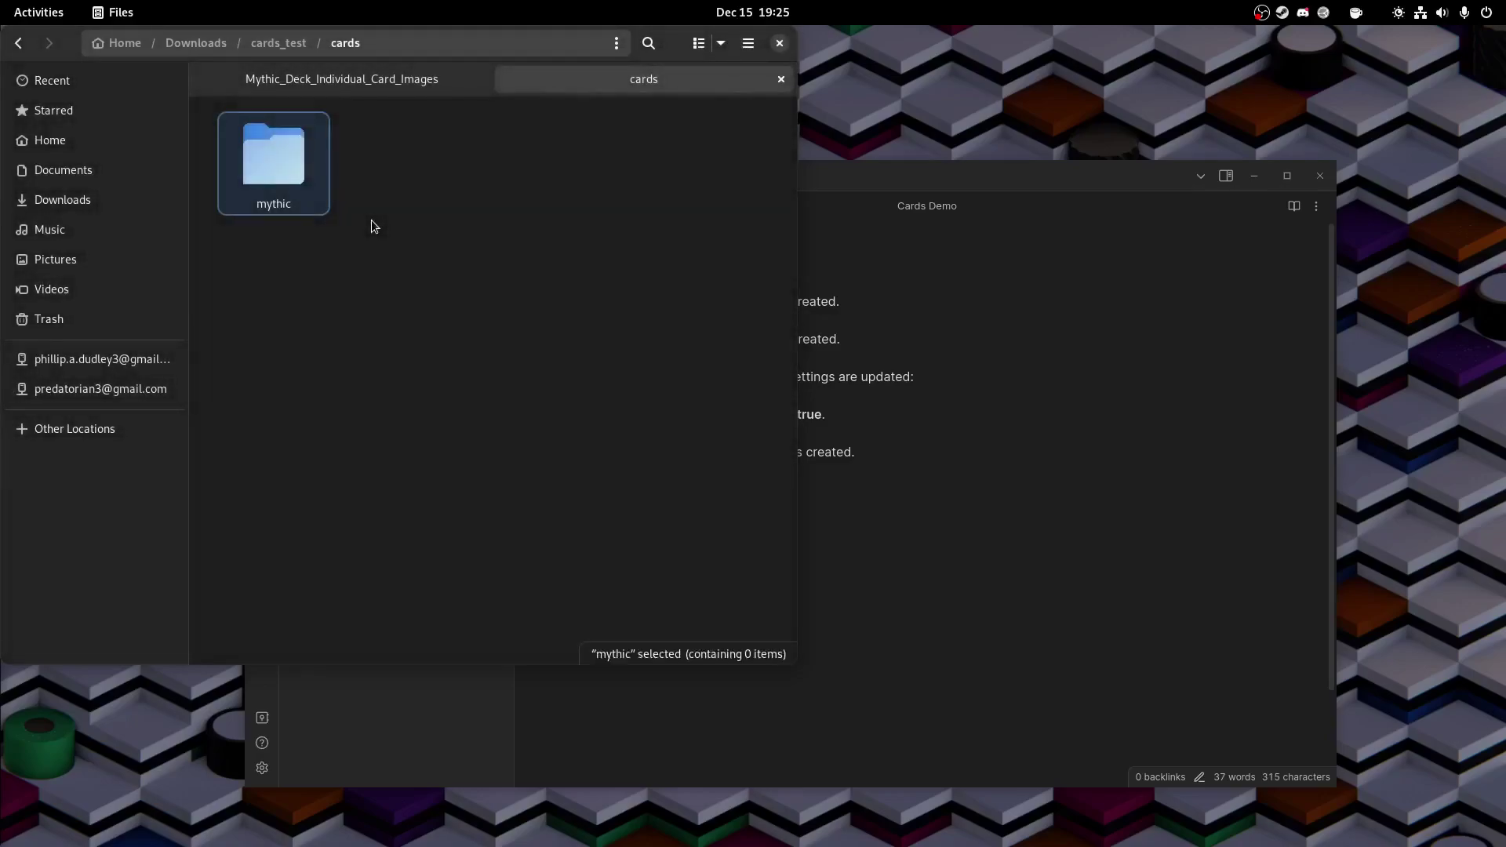
pyautogui.doubleClick(283, 172)
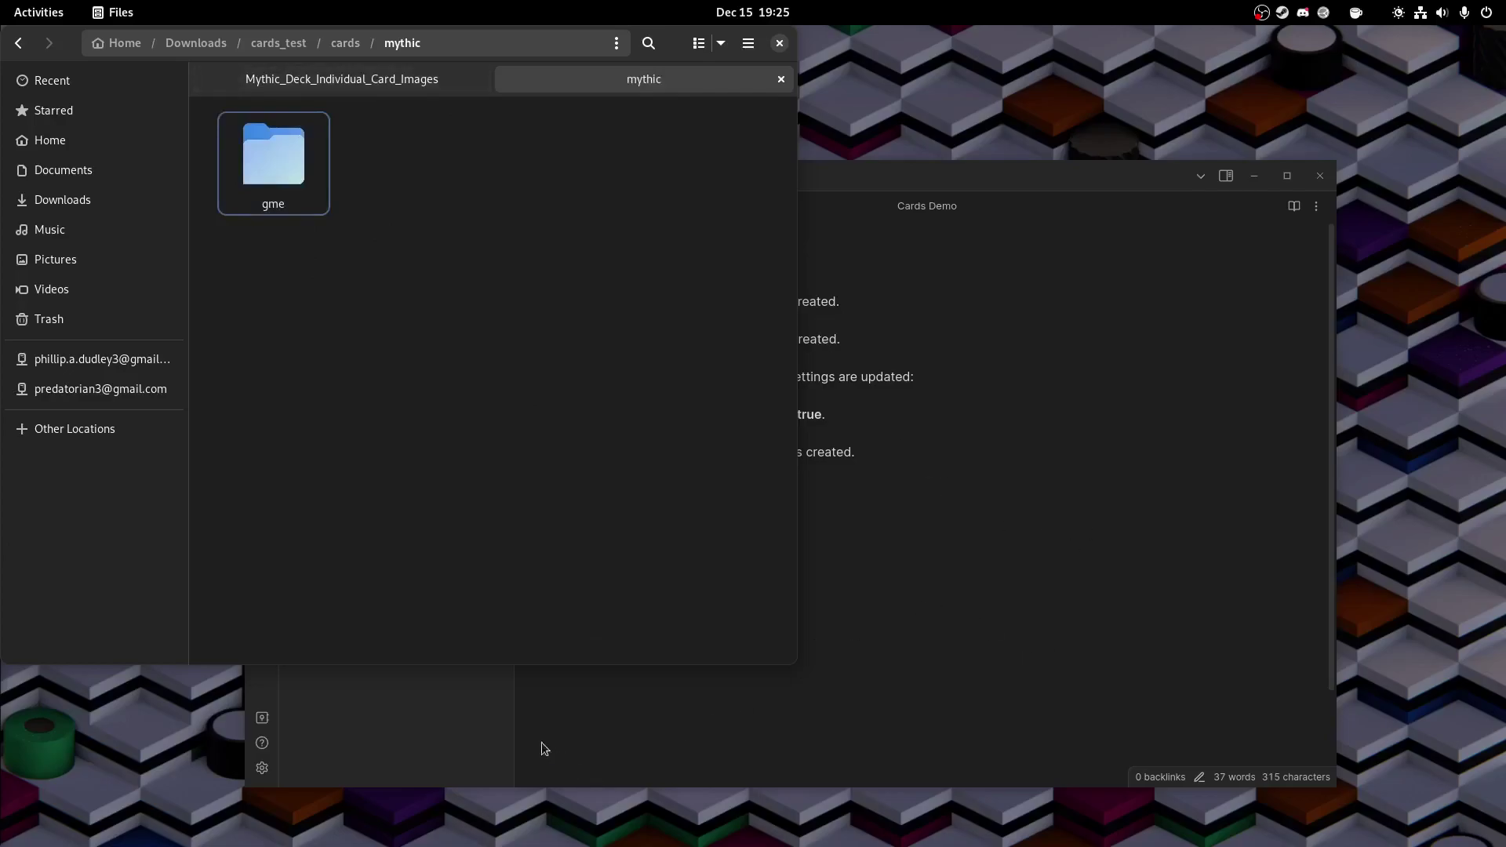
# Step: Switch to Obsidian, examine the MythicDeck9 image in cards/mythic/gme, collapse the gme folder, and return to the Cards Demo note
pyautogui.click(493, 753)
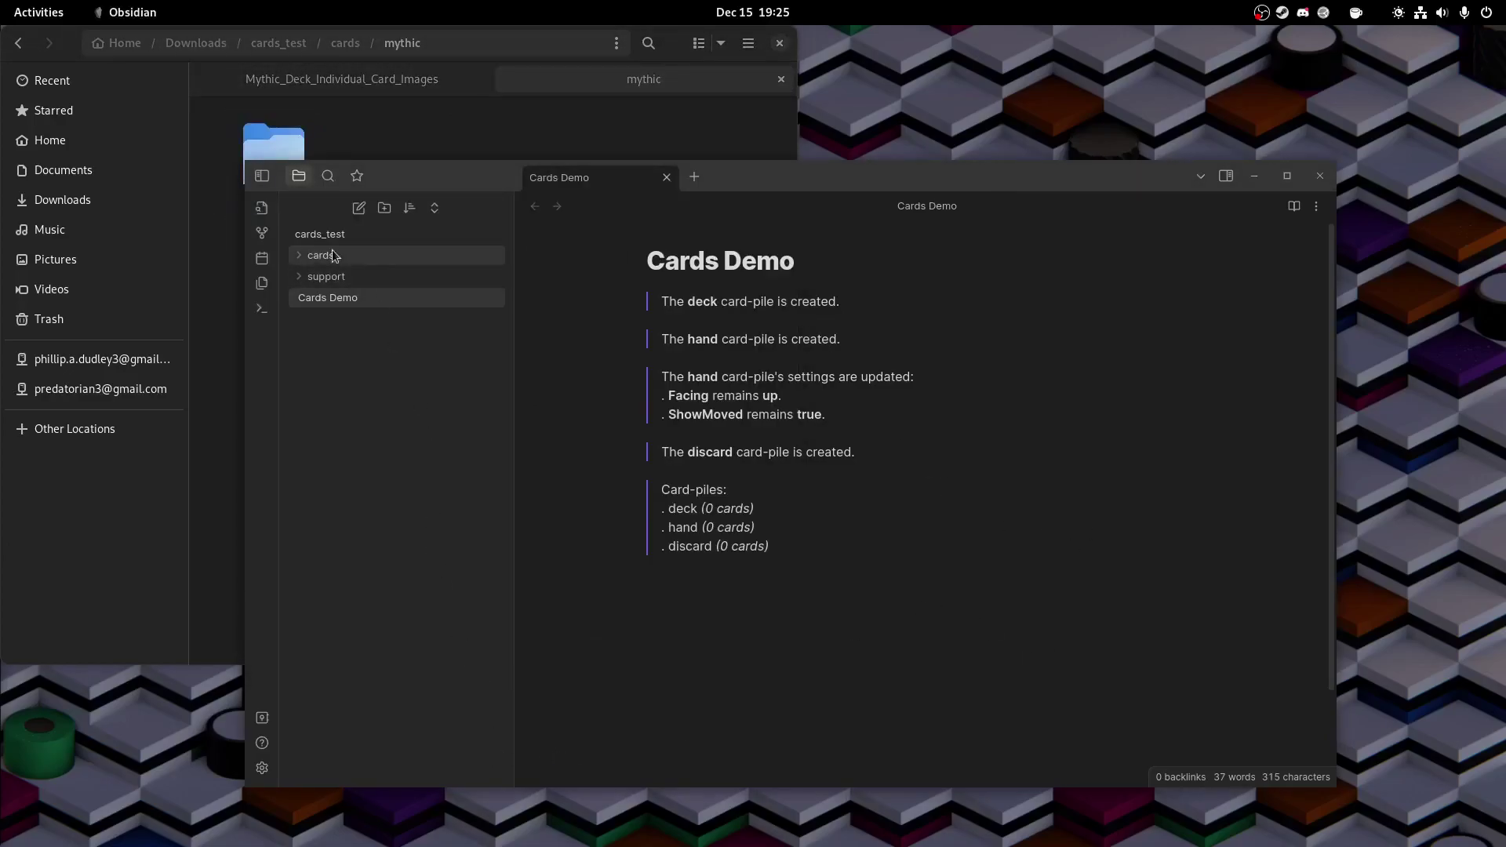
pyautogui.click(306, 255)
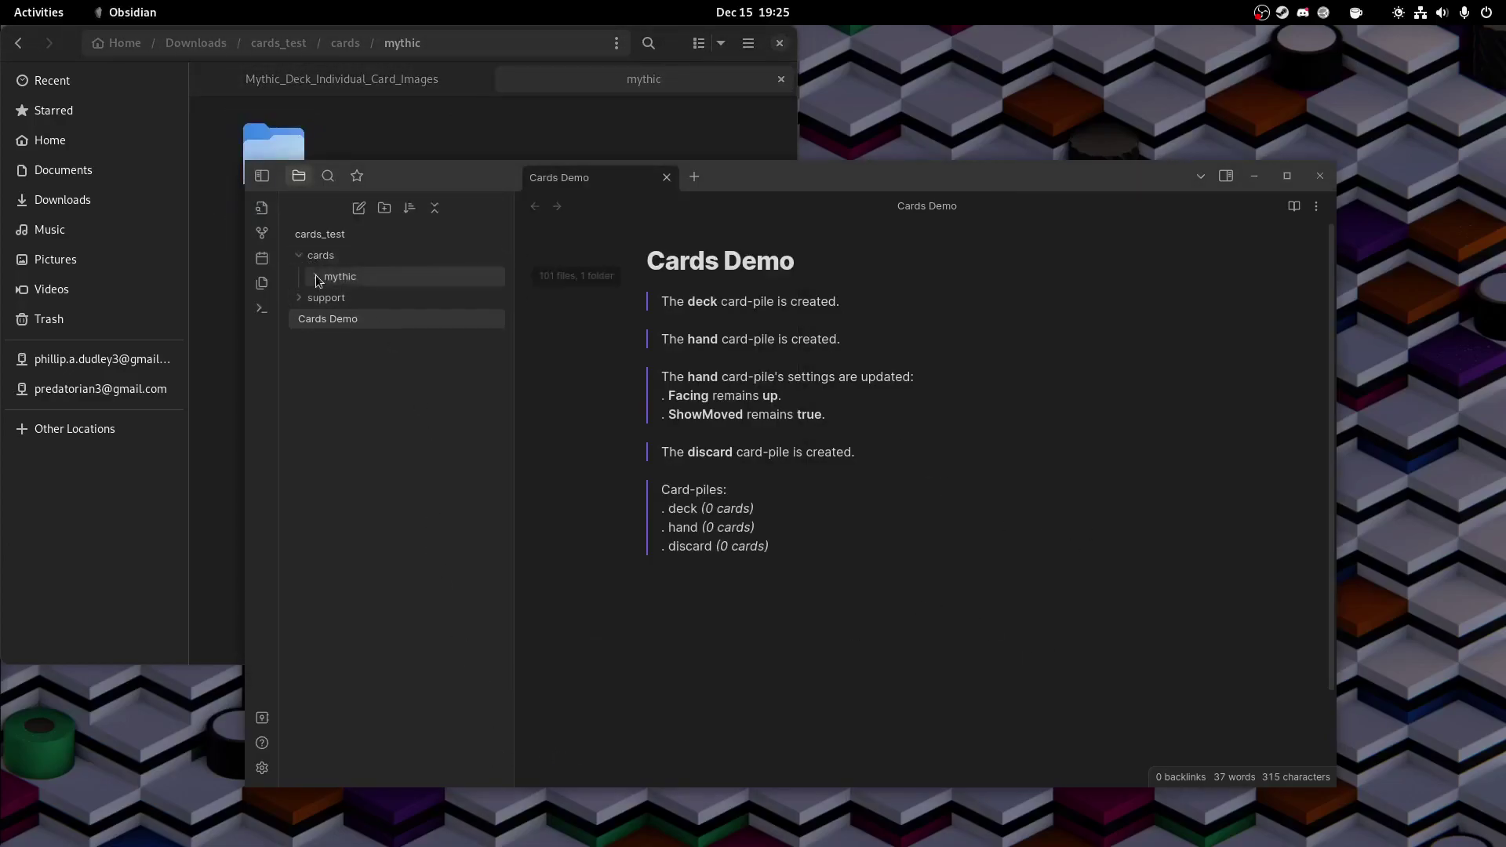
pyautogui.click(337, 276)
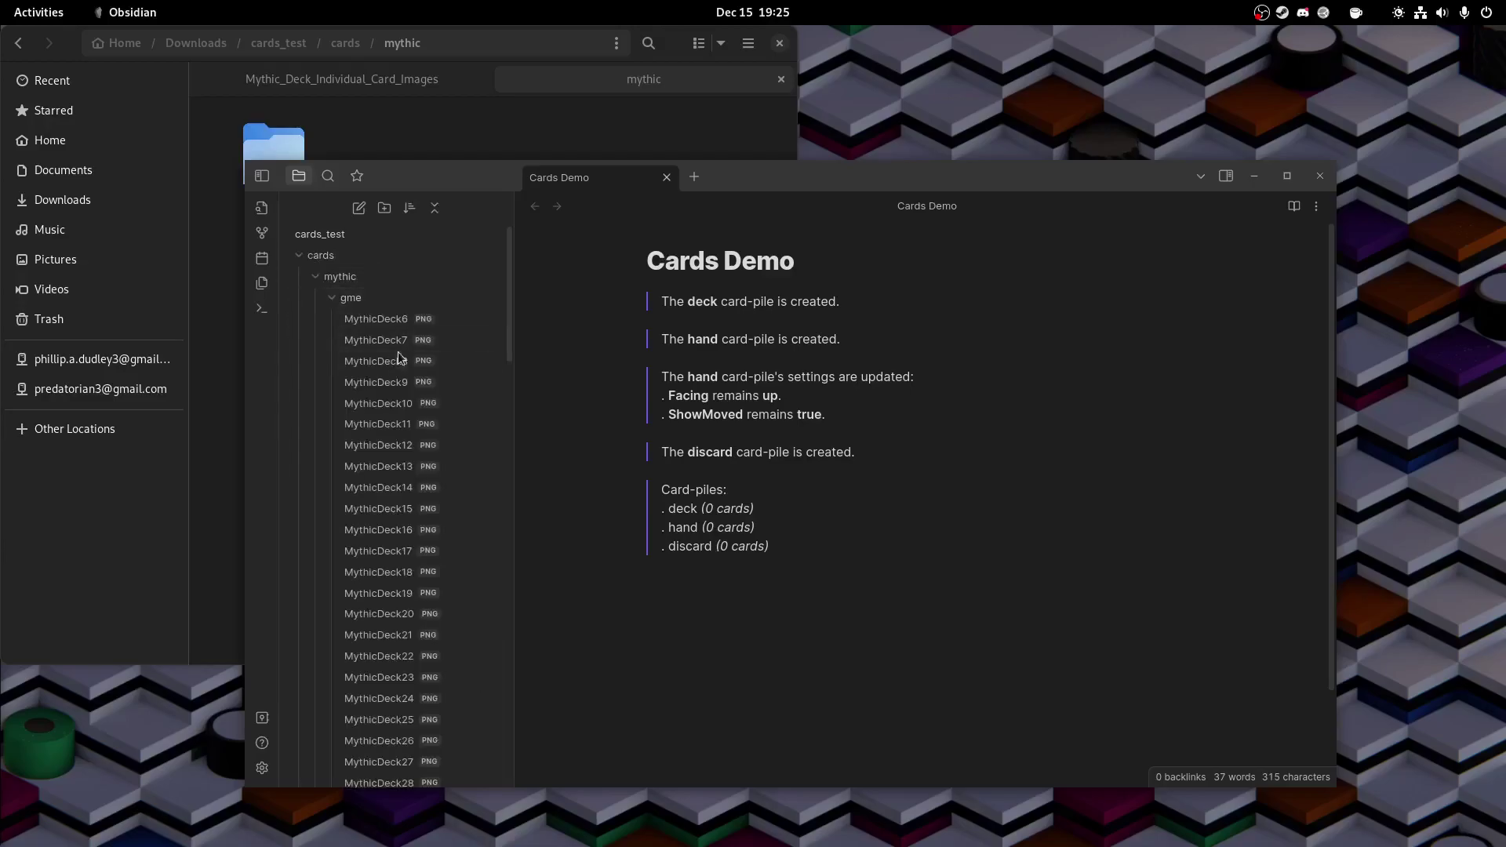
pyautogui.click(377, 382)
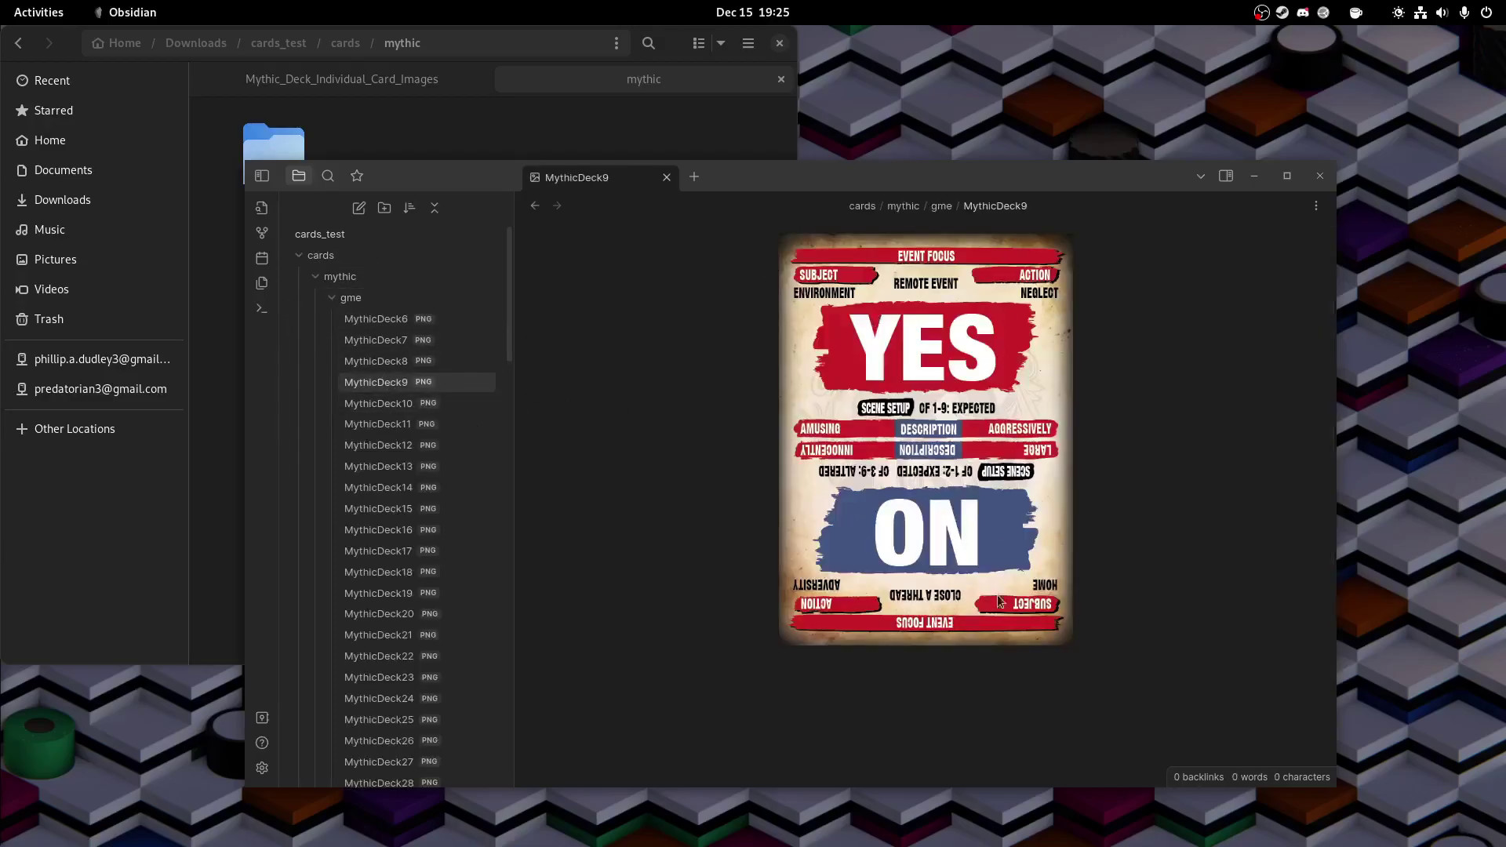
pyautogui.click(337, 298)
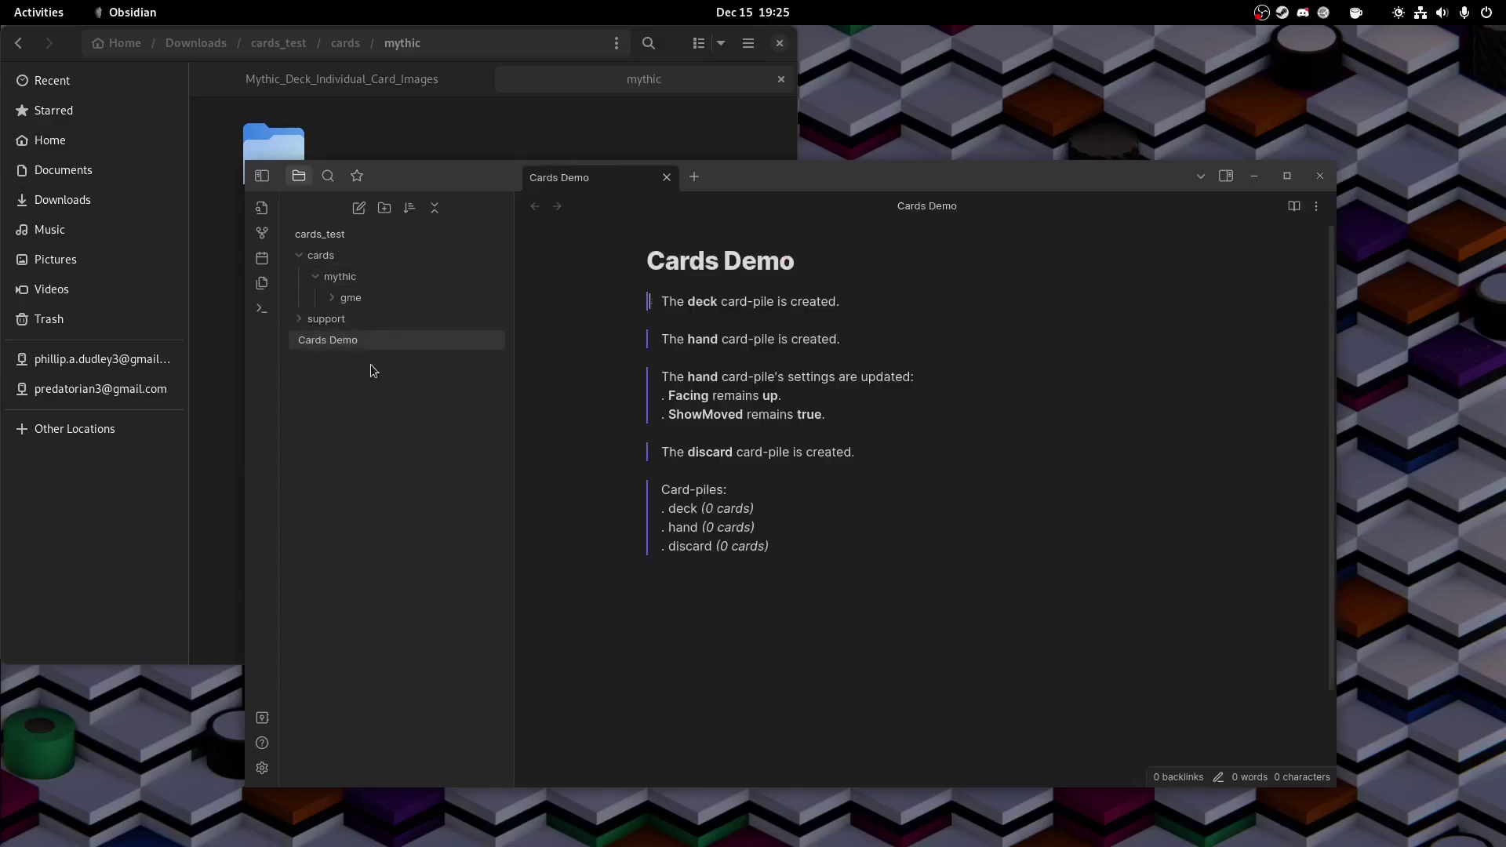
# Step: Fill the deck card-pile from the image folder with the shortcut ";;cards fromfolder deck cards/mythic/gme;;" at the end of the note
pyautogui.click(763, 608)
pyautogui.write(';;c')
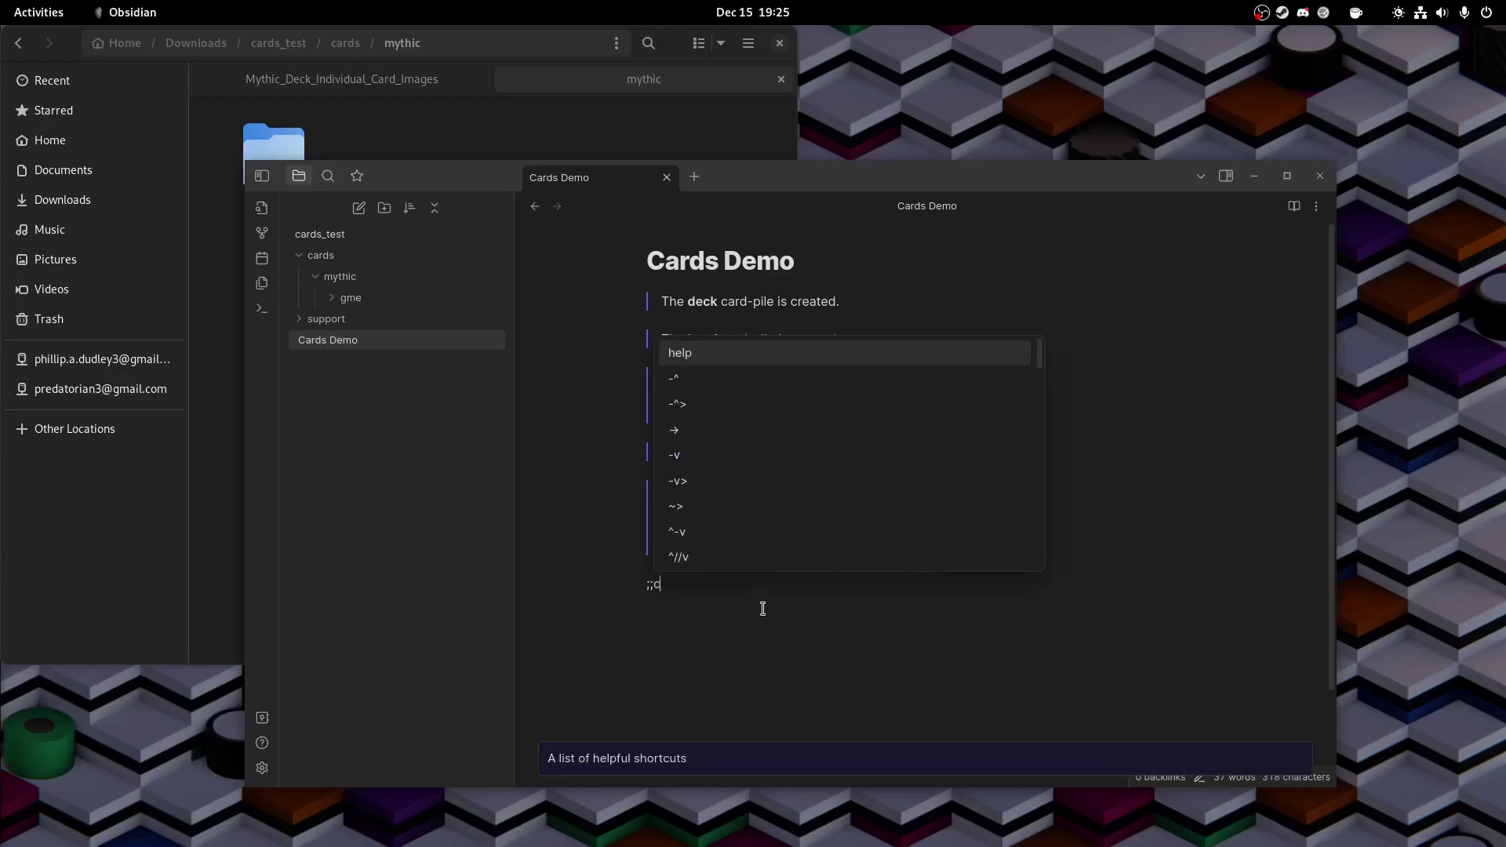
pyautogui.write('ards fromfolder')
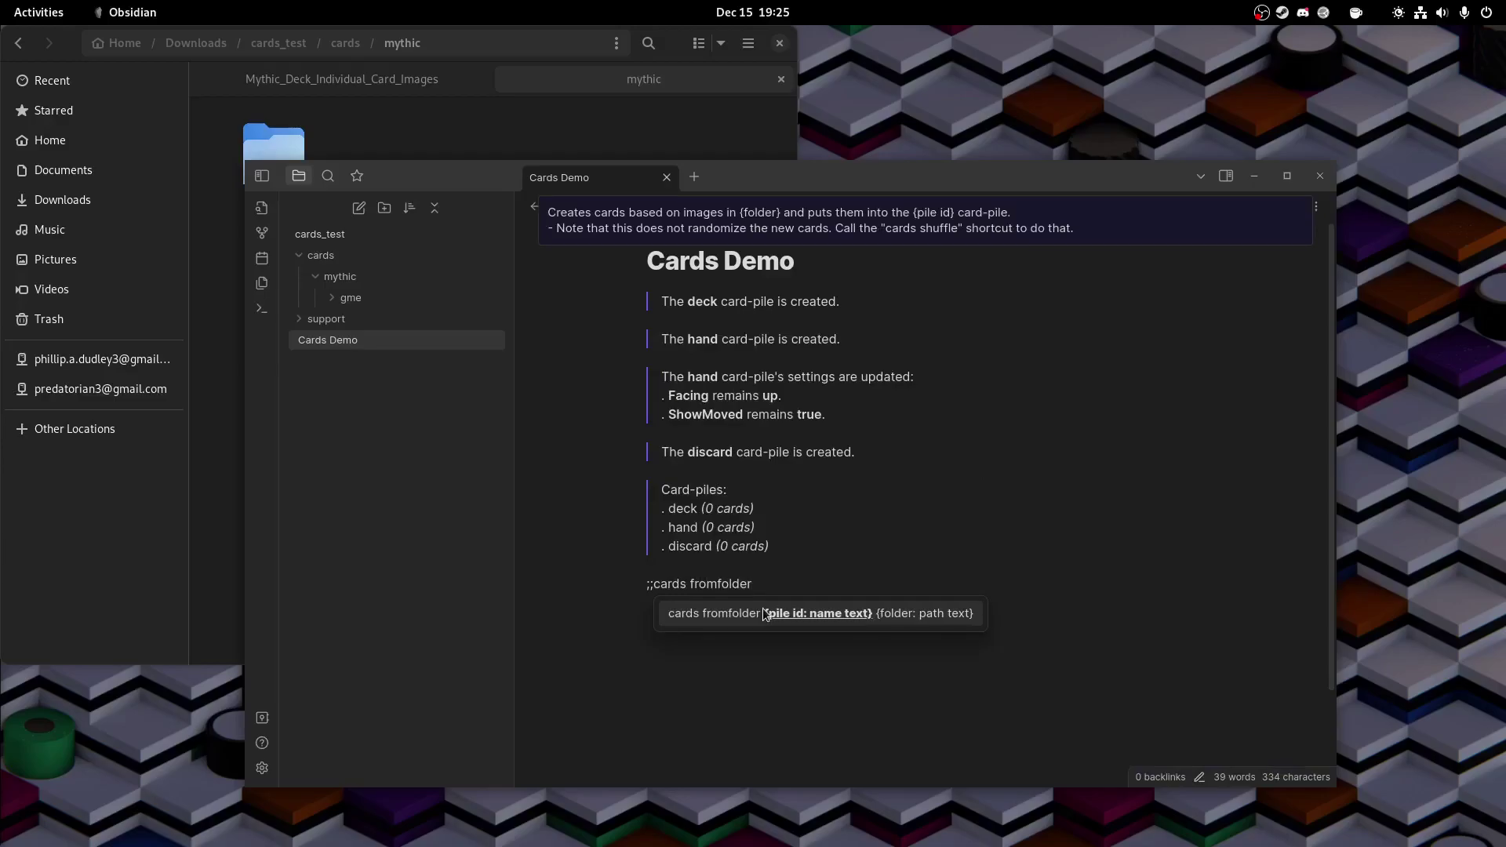
pyautogui.write(' deck ca')
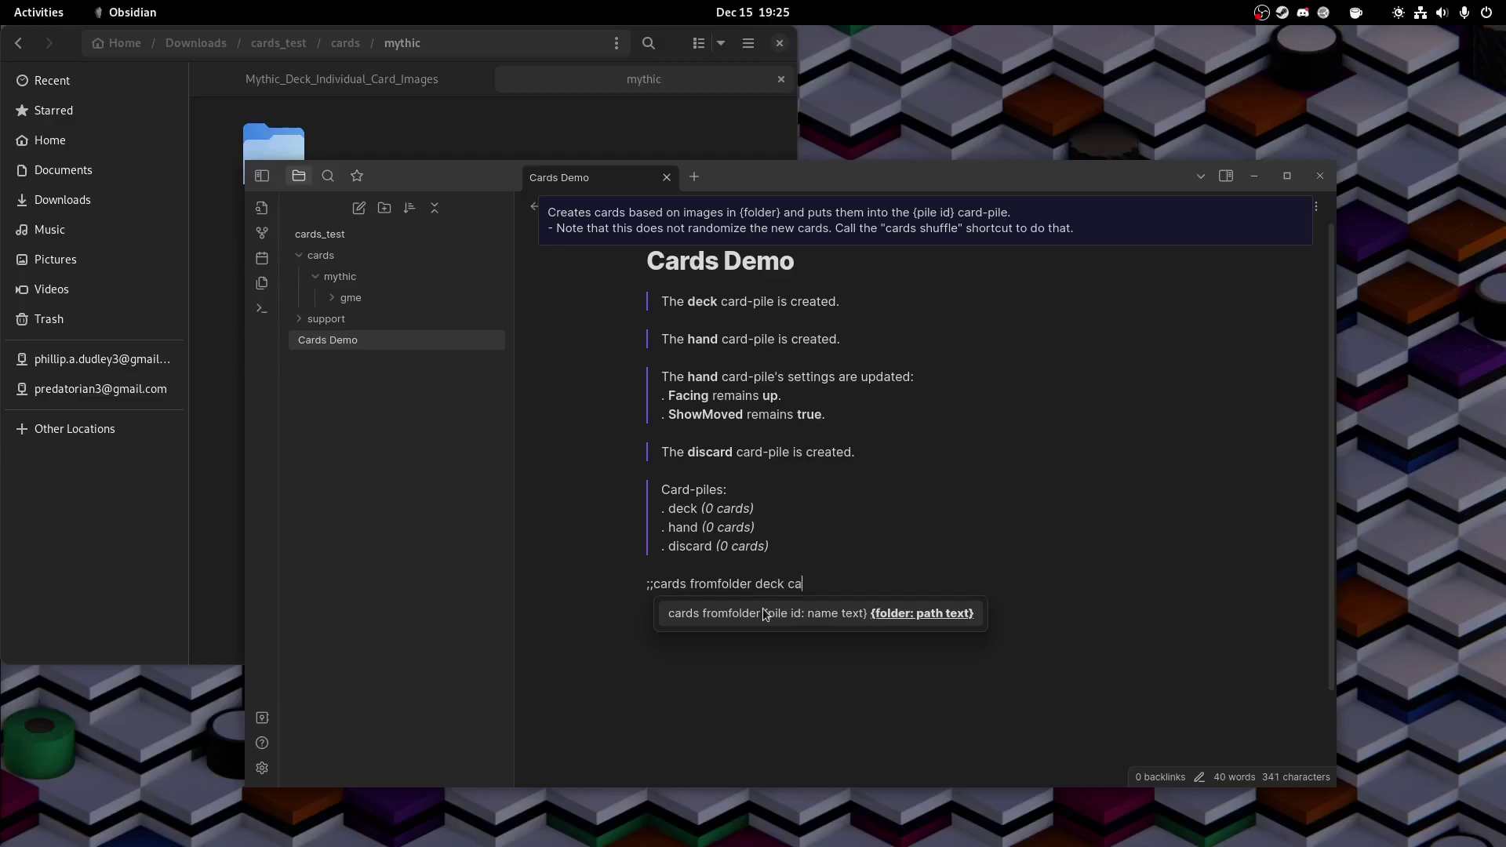
pyautogui.write('rds/mythic/gme;')
pyautogui.press('Return')
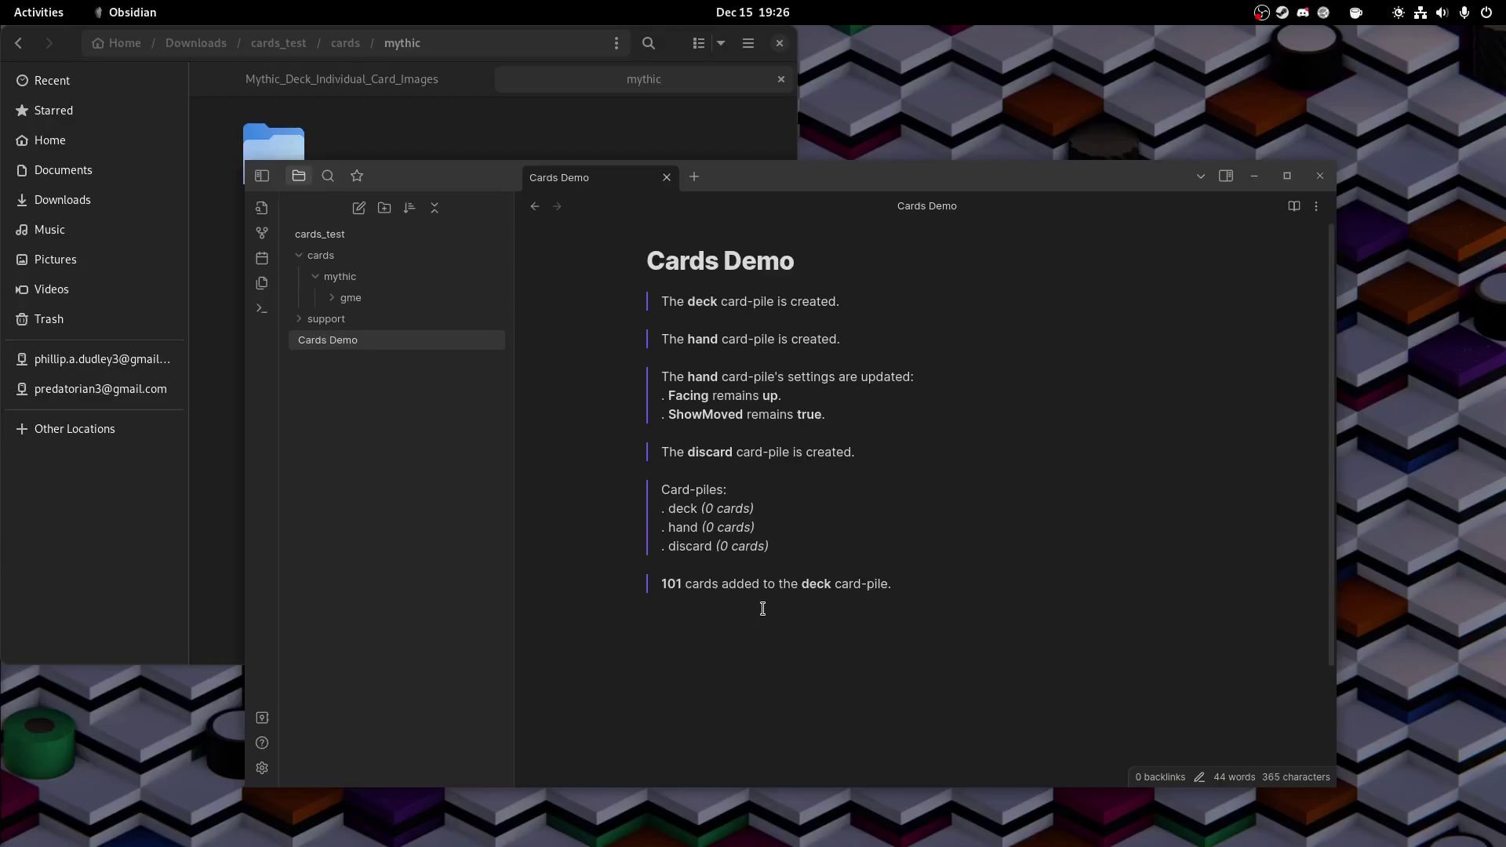
# Step: Draw one card from the deck to the hand with ";;cards draw 1 hand deck;;" and inspect the drawn card's image link
pyautogui.write(';;cards')
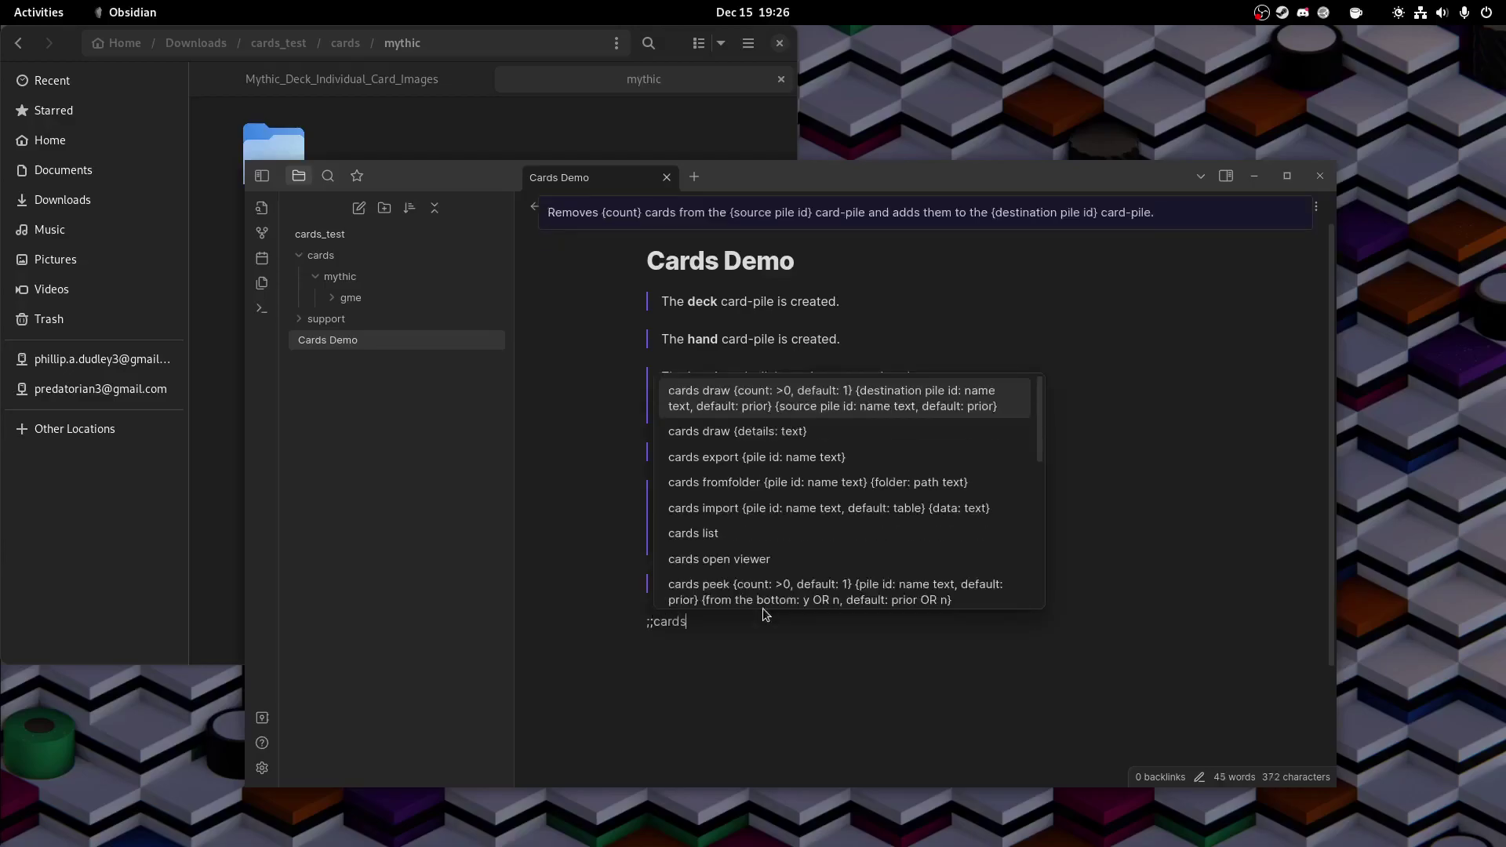
pyautogui.write(' draw')
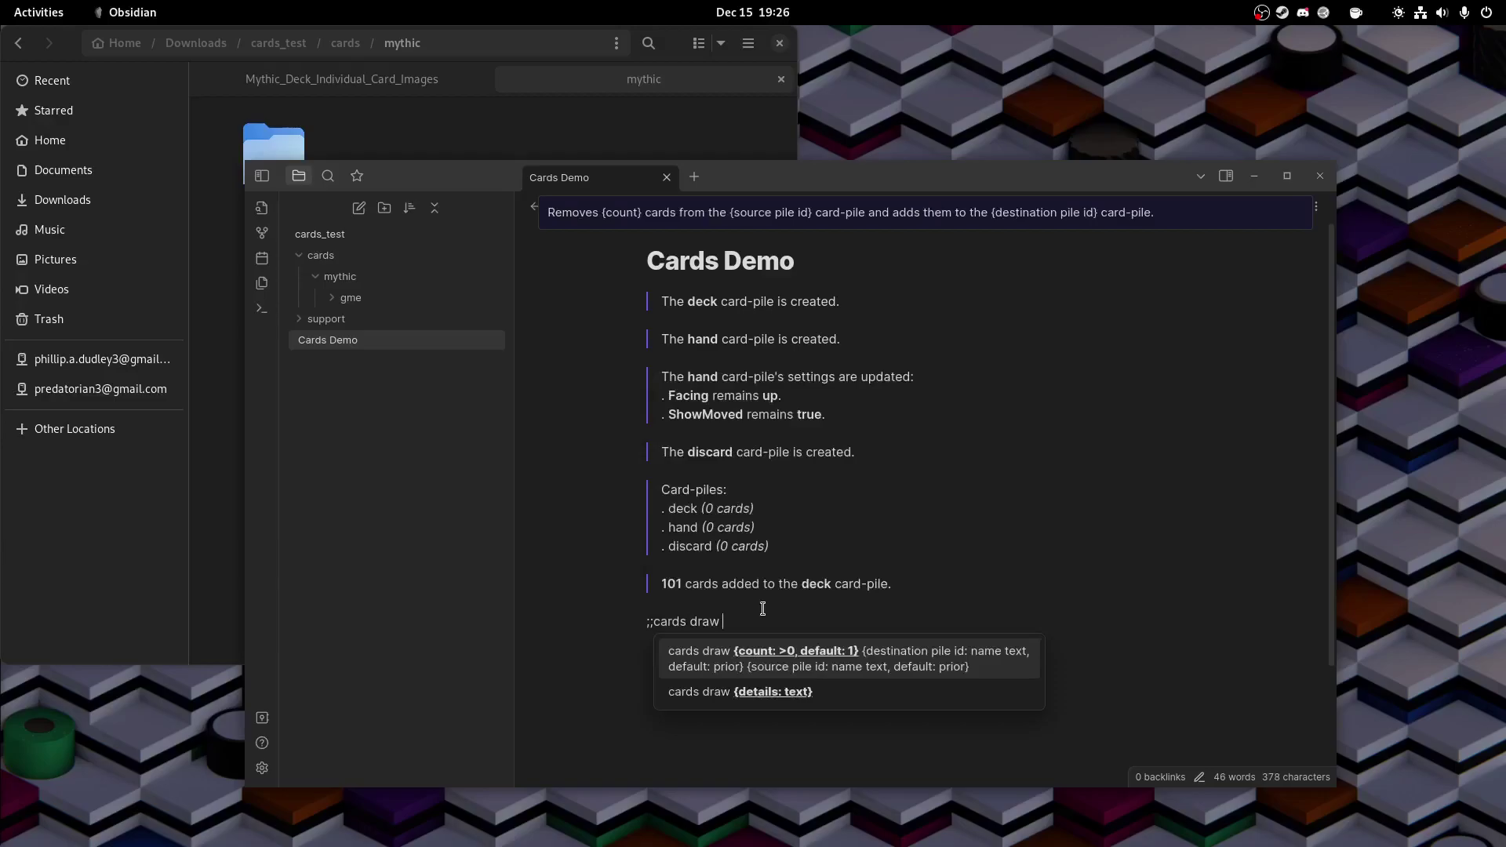
pyautogui.write(' 1')
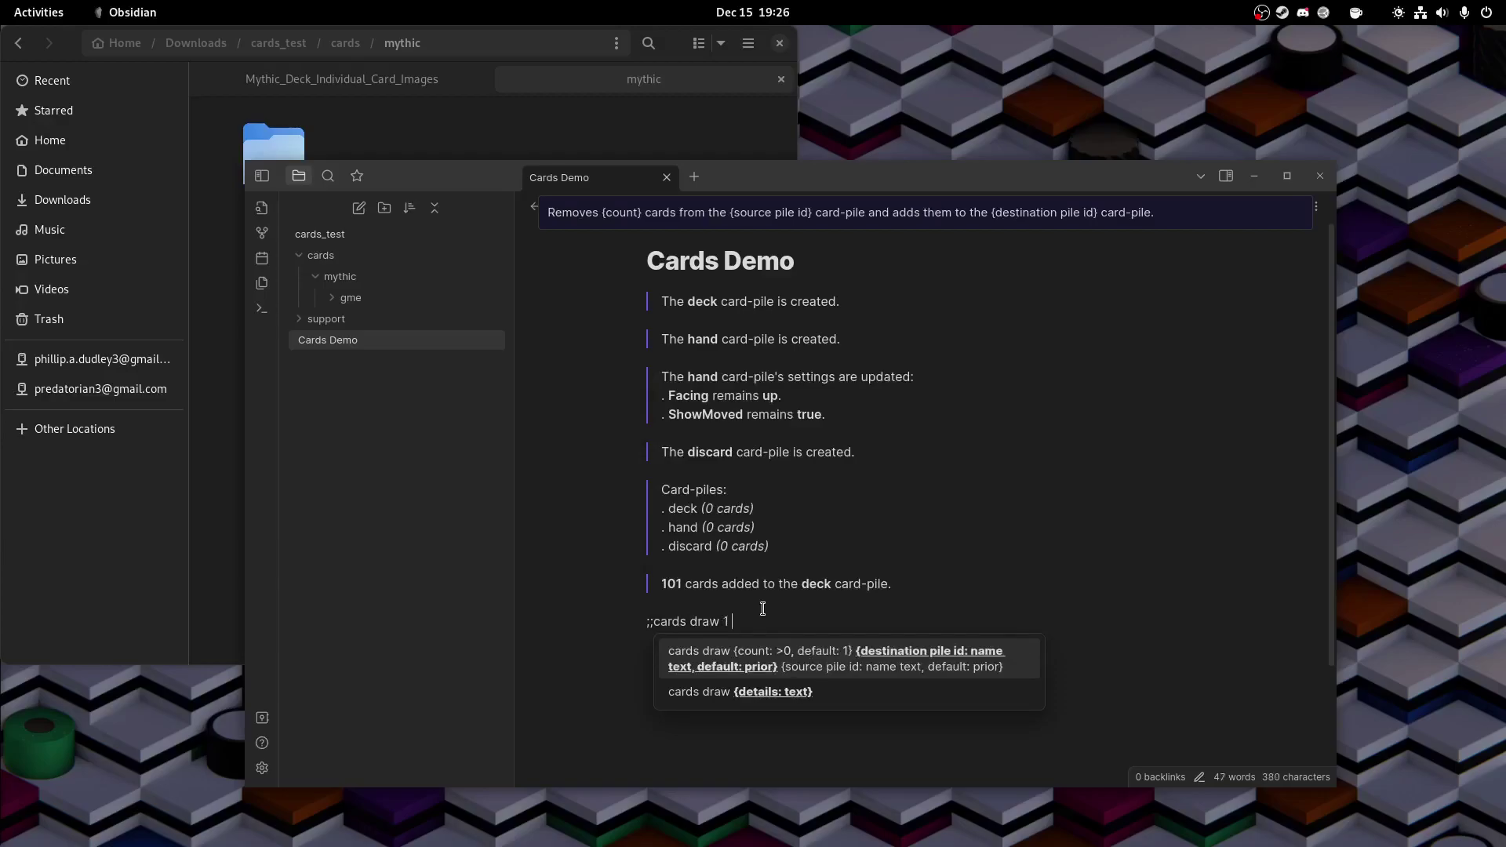
pyautogui.write(' hand deck')
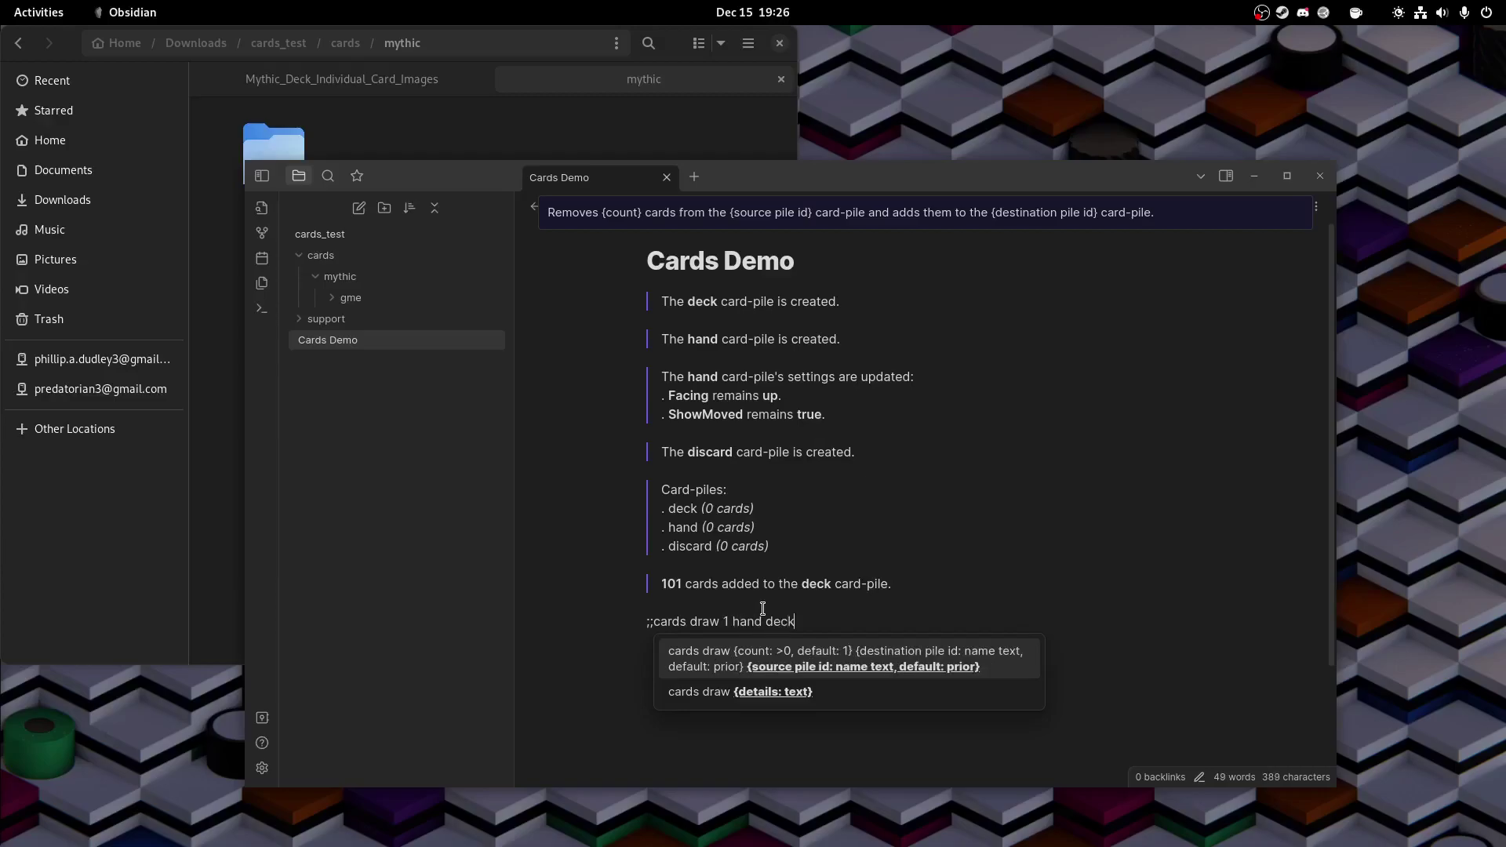
pyautogui.write(';;')
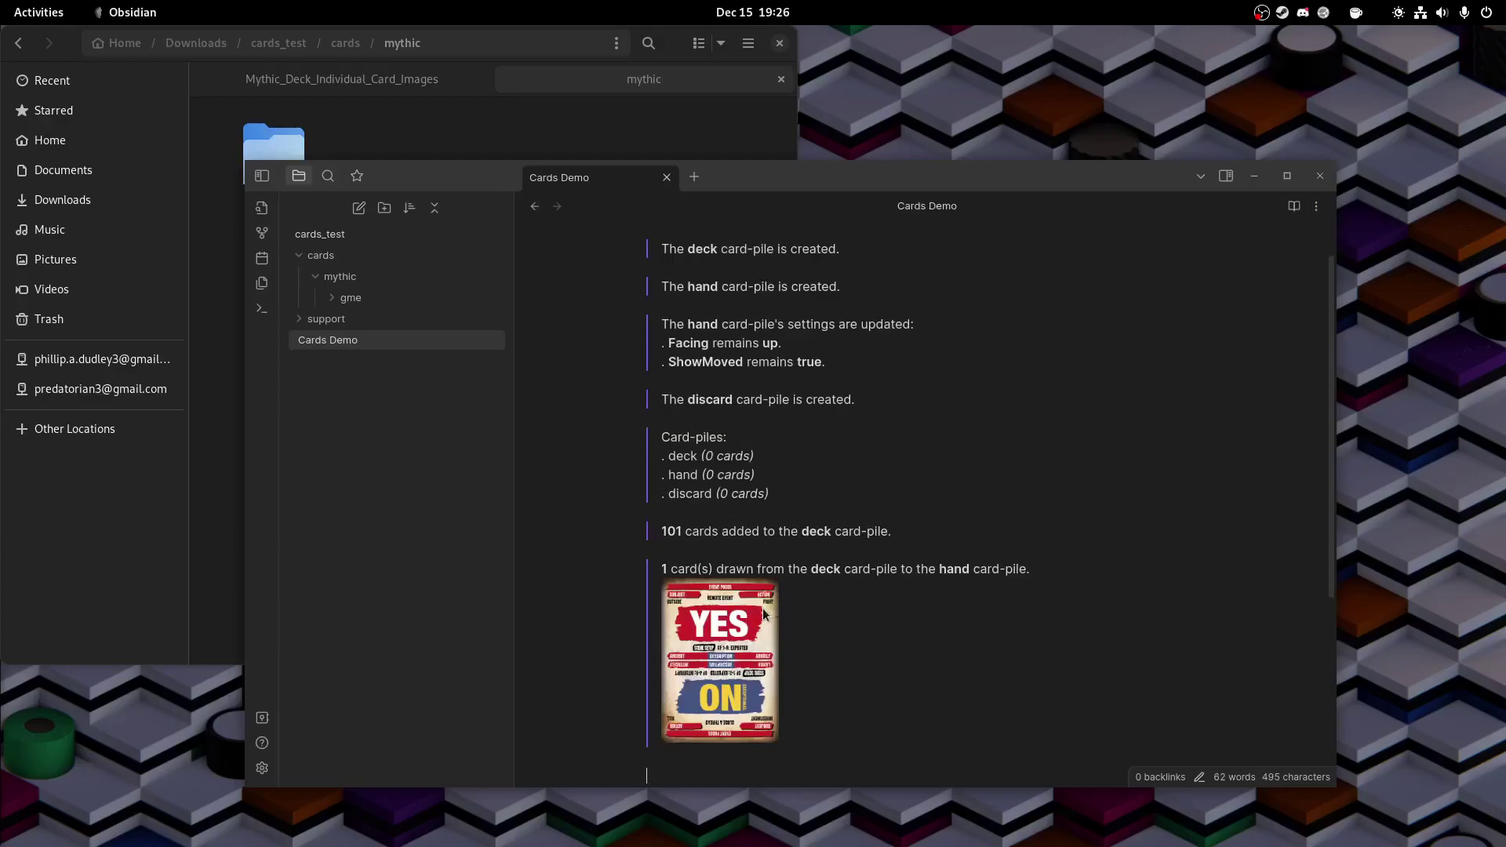
pyautogui.click(730, 621)
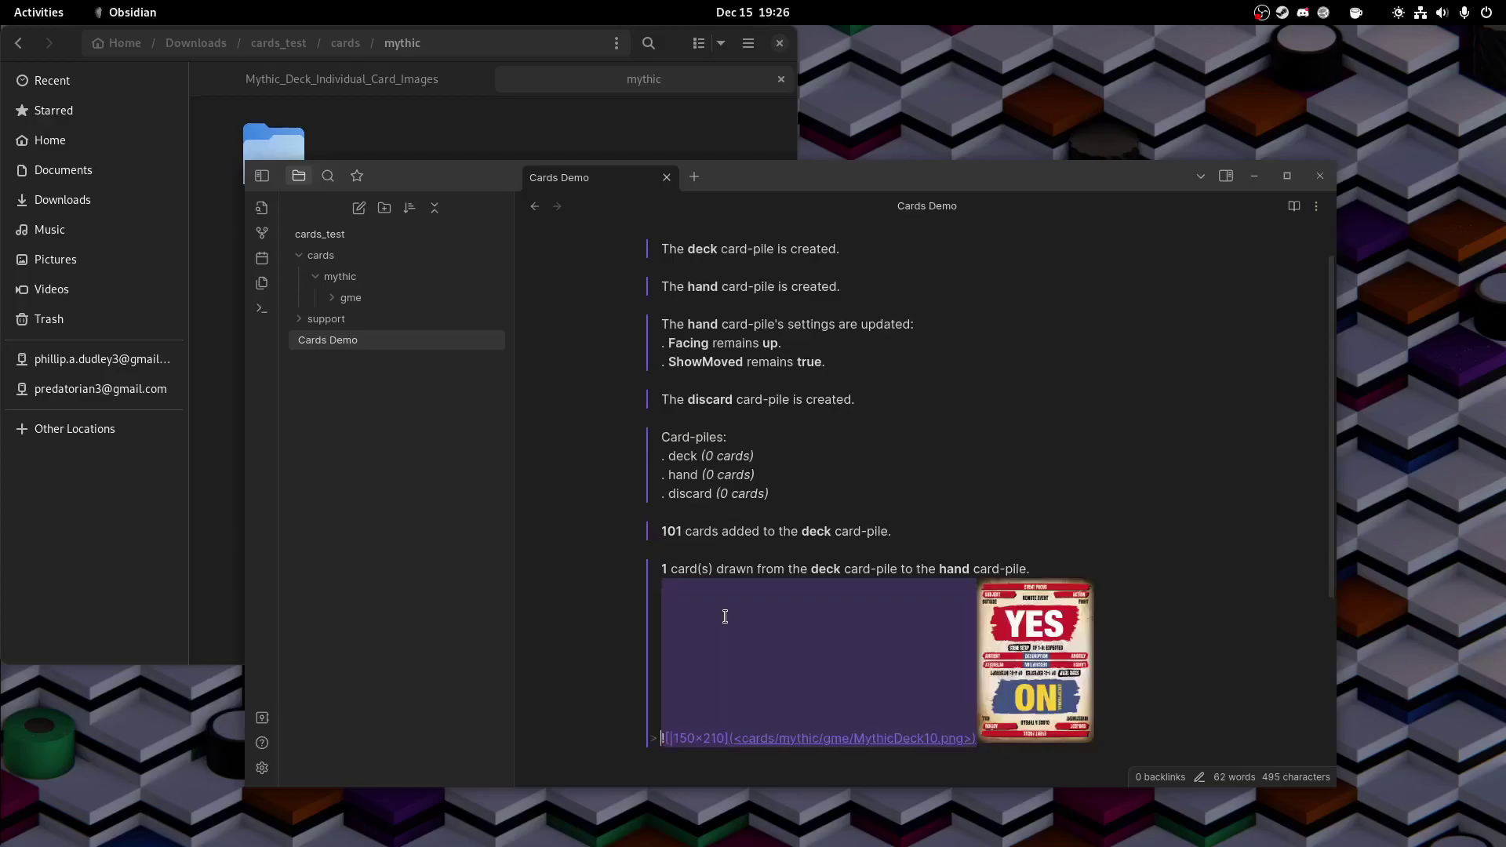
pyautogui.click(752, 770)
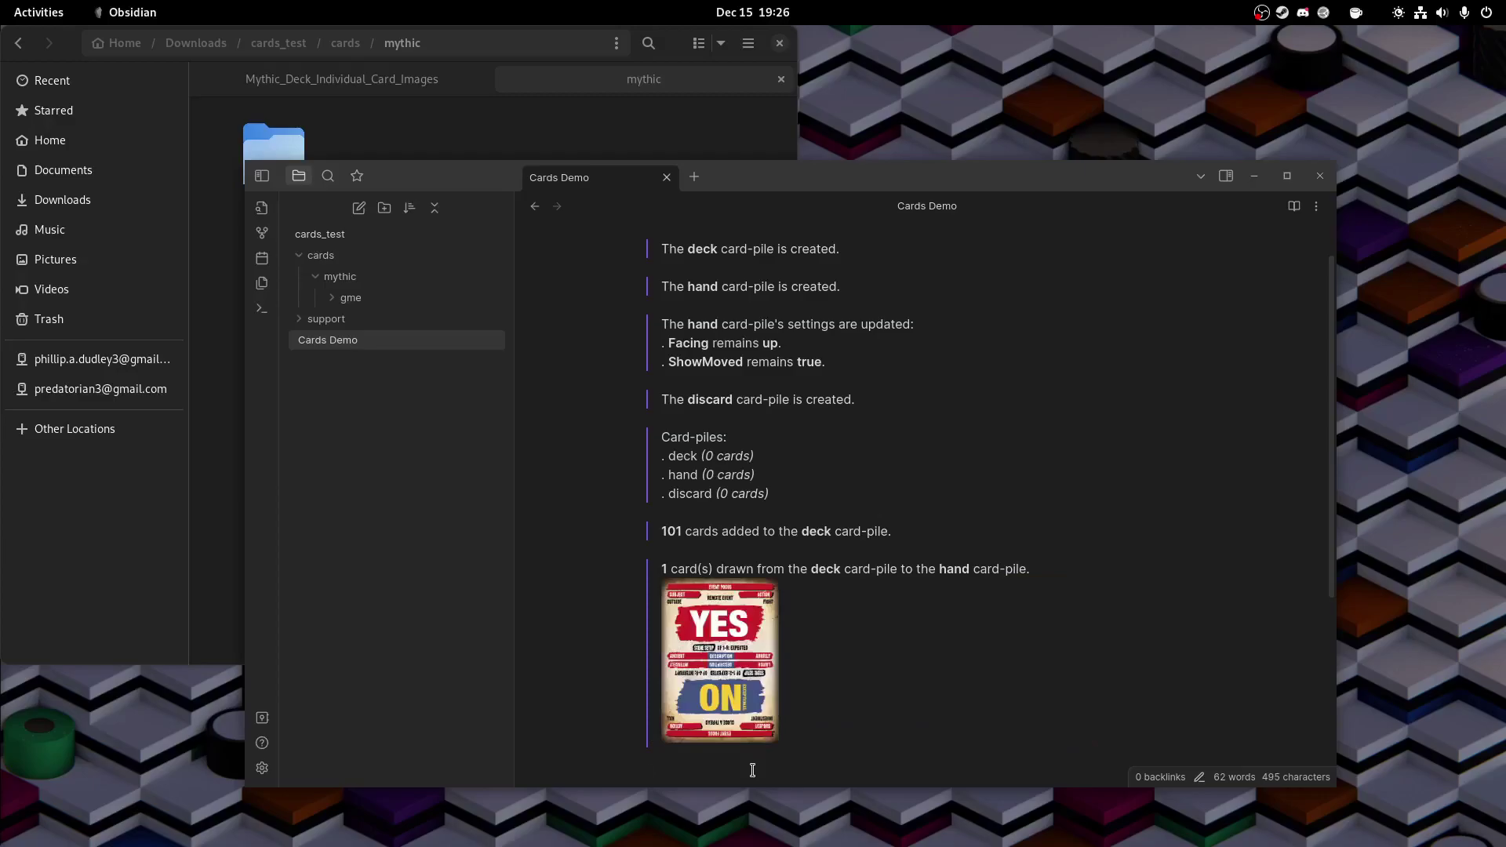
# Step: Set the card size to 300 pixels with the shortcut ";;cards settings 300" at the end of the note
pyautogui.write(';;cards')
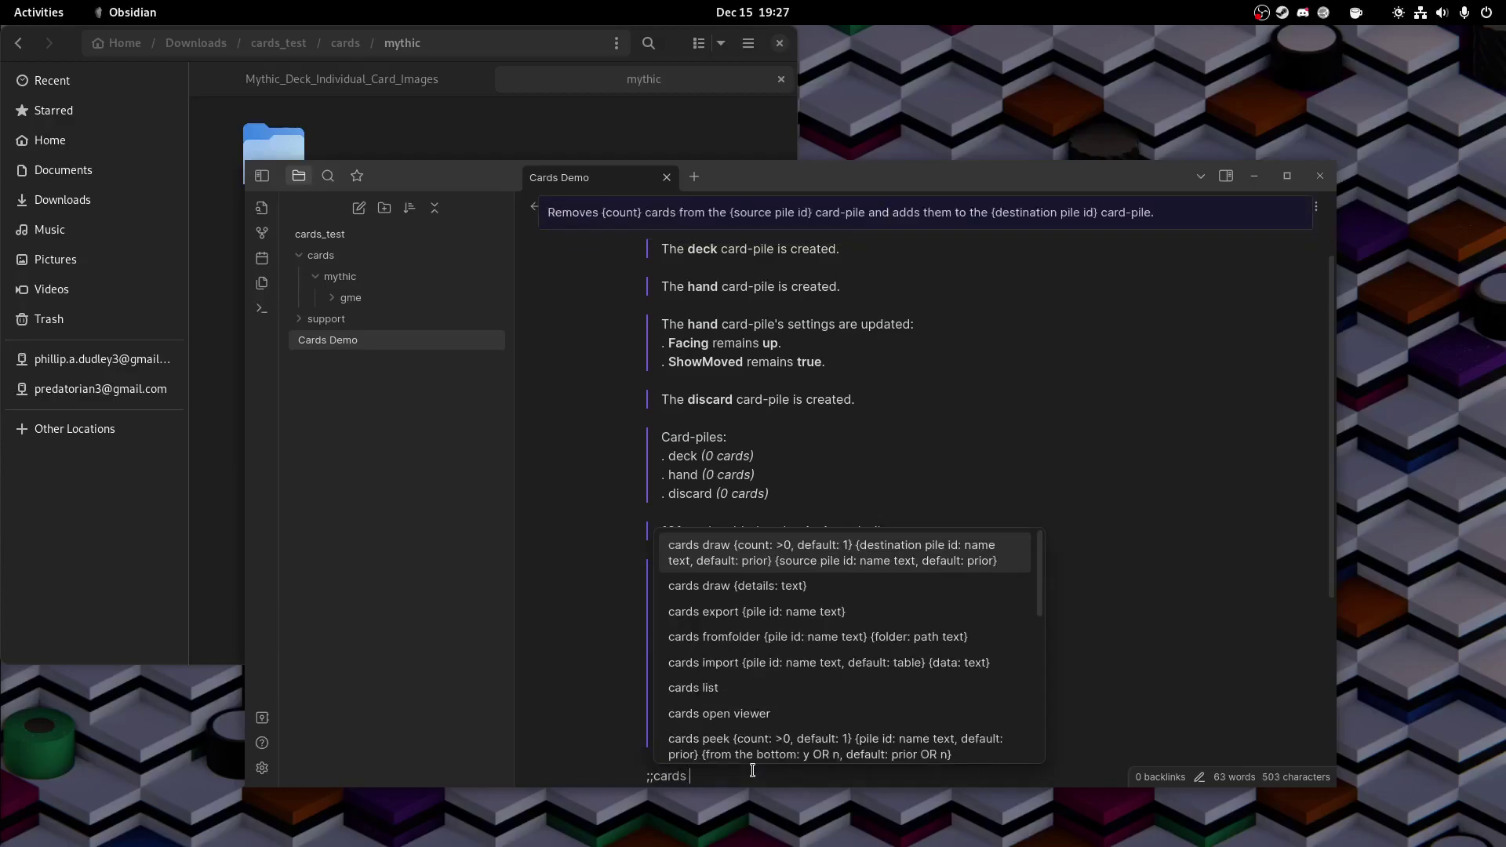
pyautogui.write(' s')
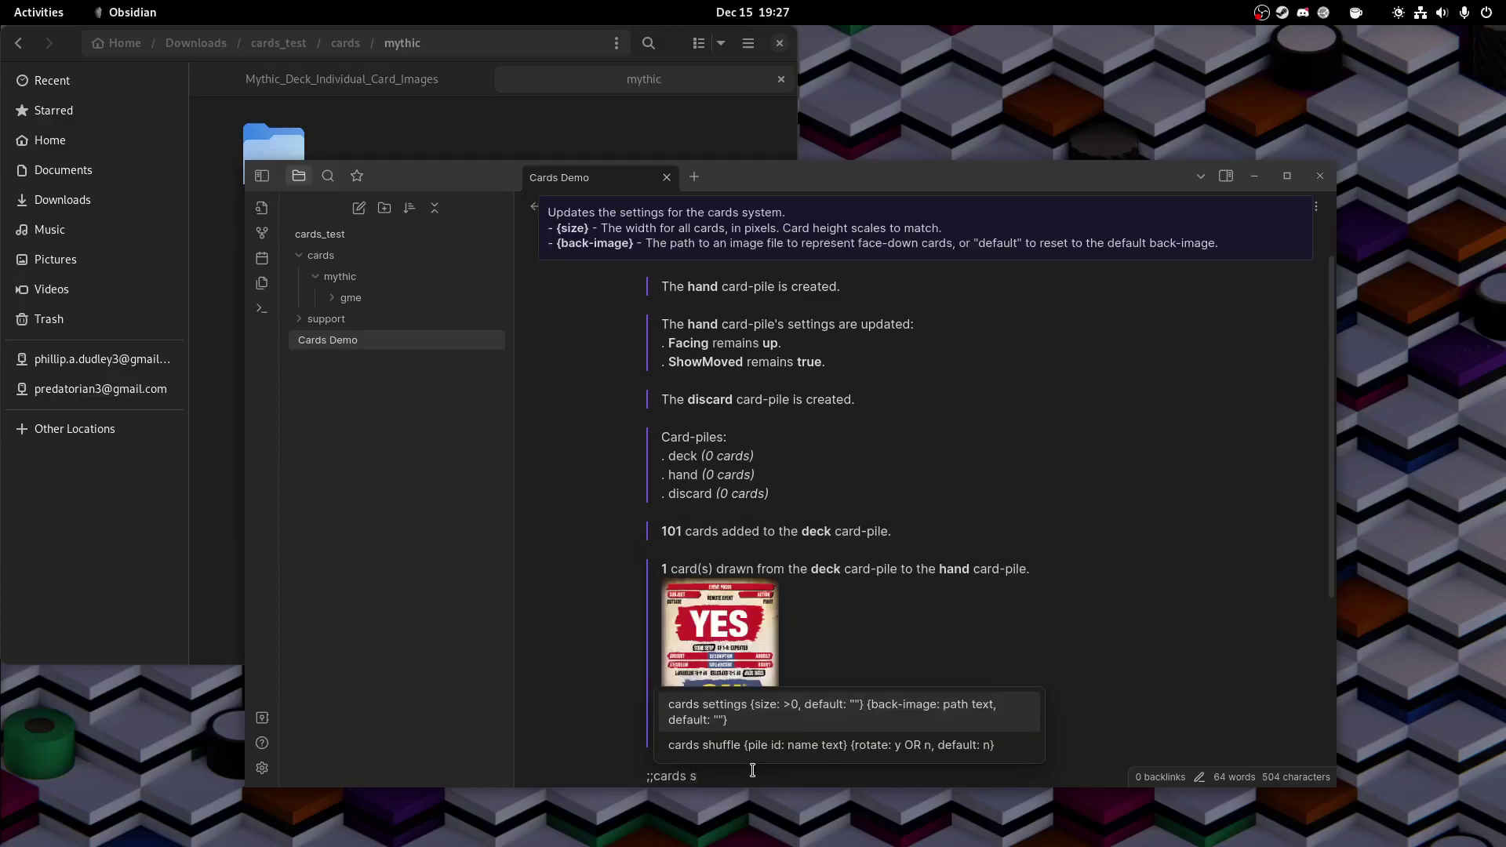
pyautogui.write('ettings ')
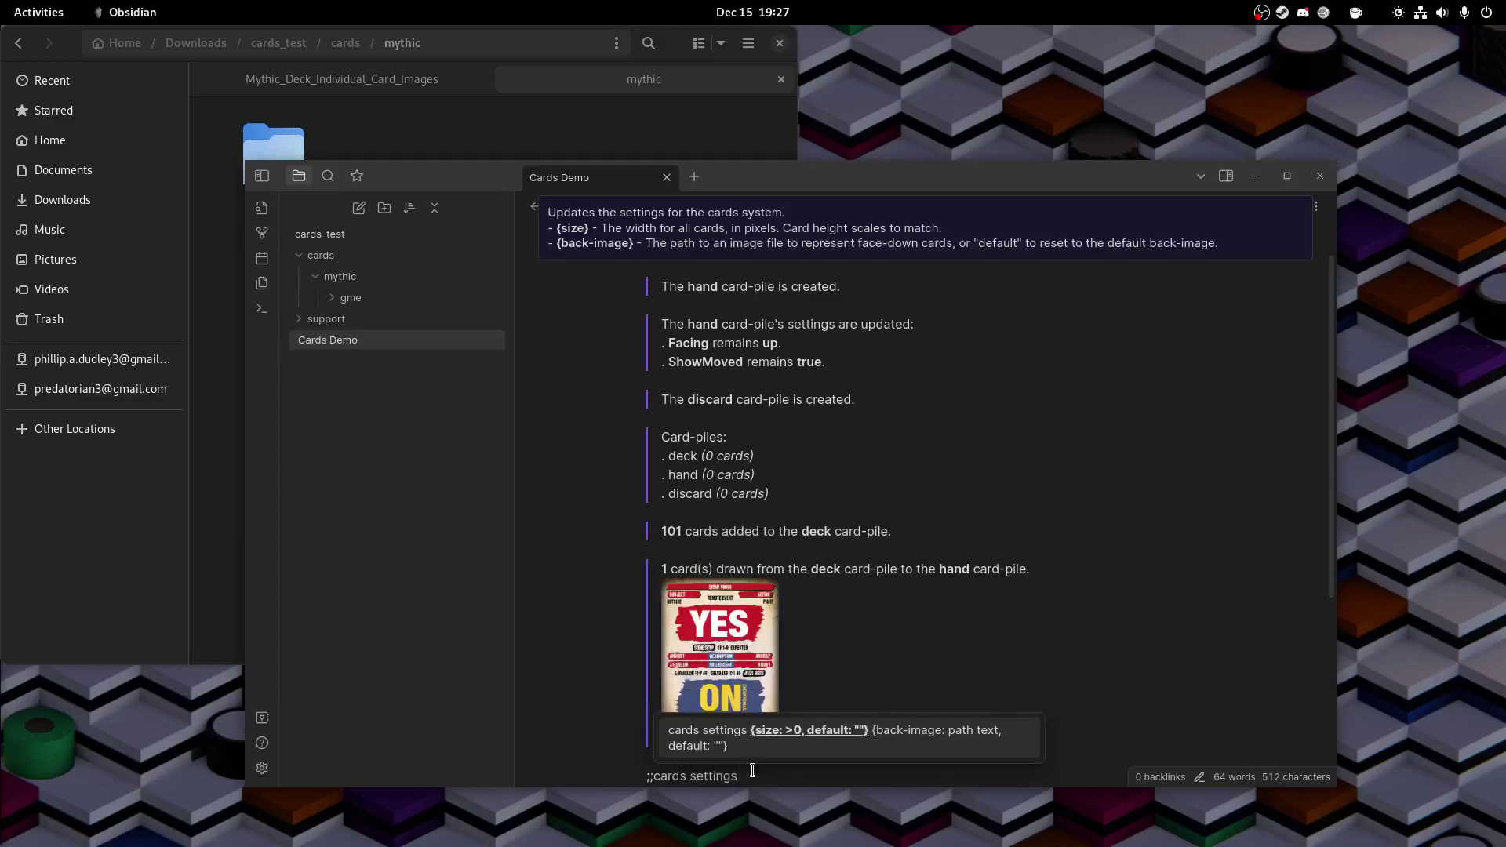
pyautogui.write('300')
pyautogui.press('Return')
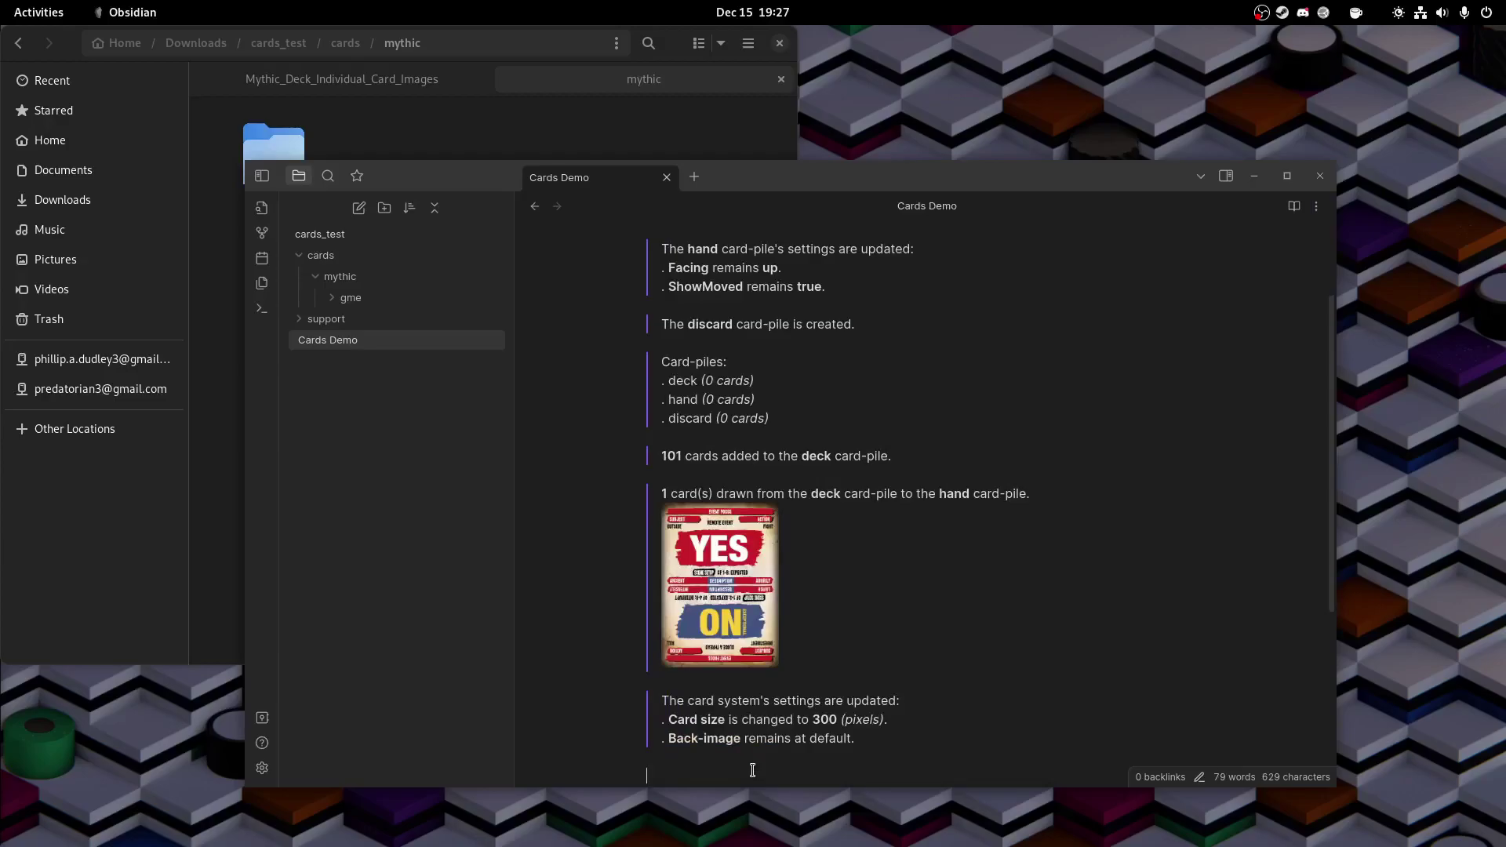
# Step: Return the drawn card to the deck with ";;cards recall deck" and shuffle it with random rotation using ";;cards shuffle deck y"
pyautogui.write(';;cards ')
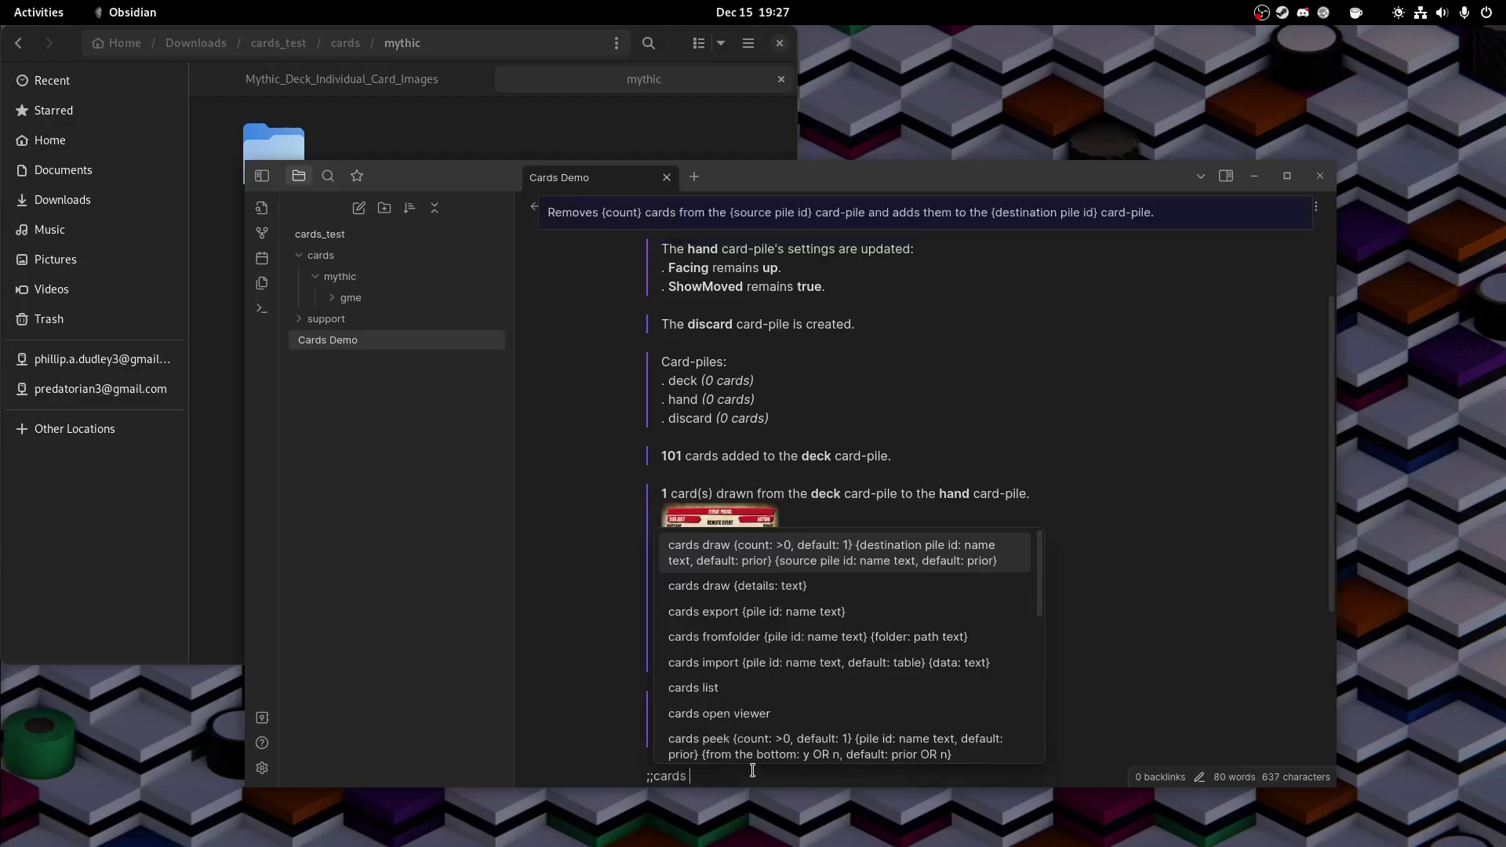
pyautogui.write('recall deck')
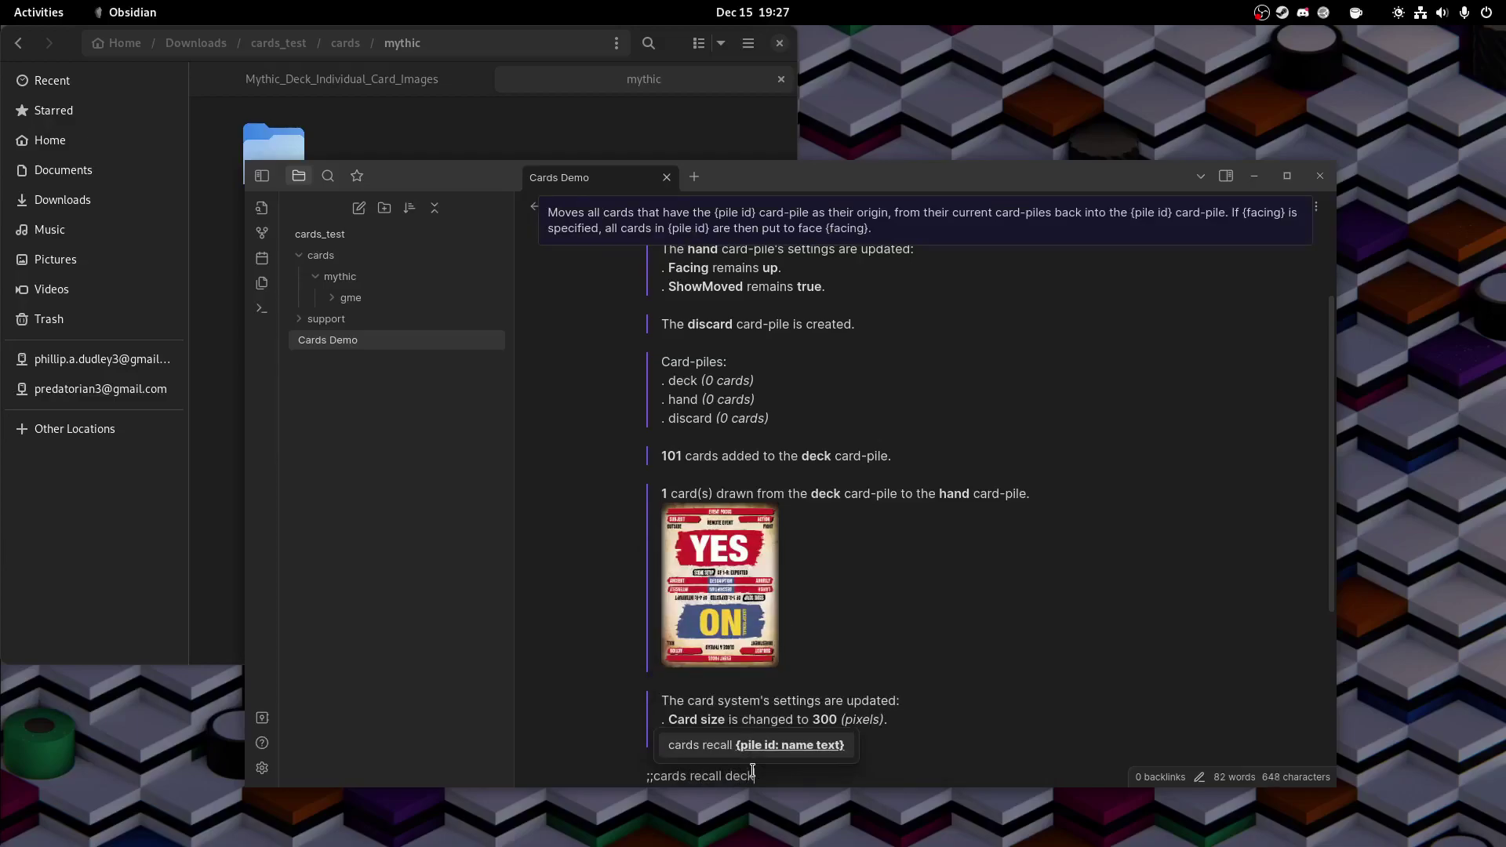
pyautogui.press('Return')
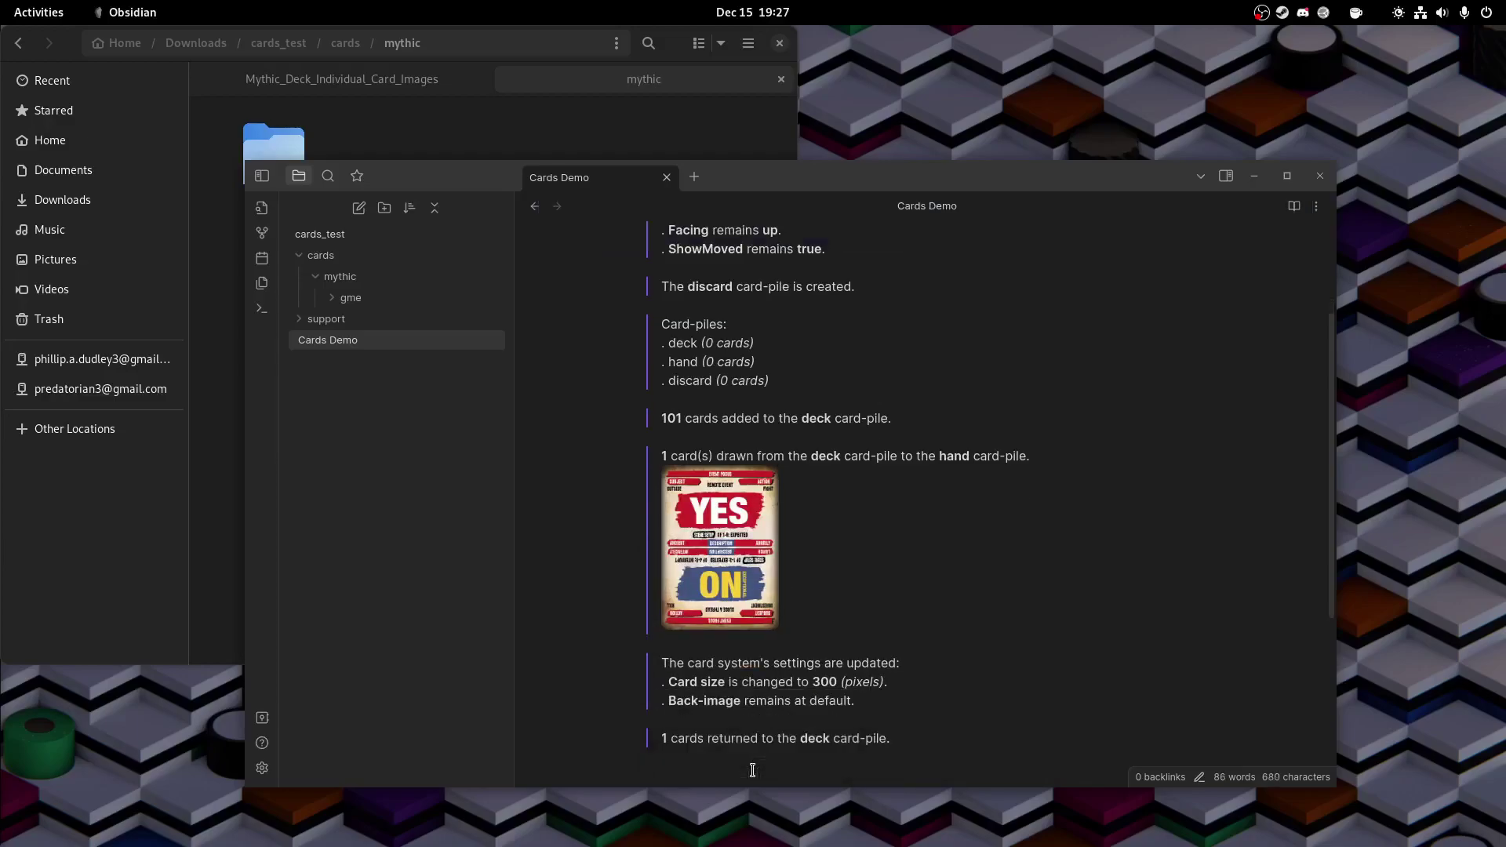
pyautogui.write(';;c')
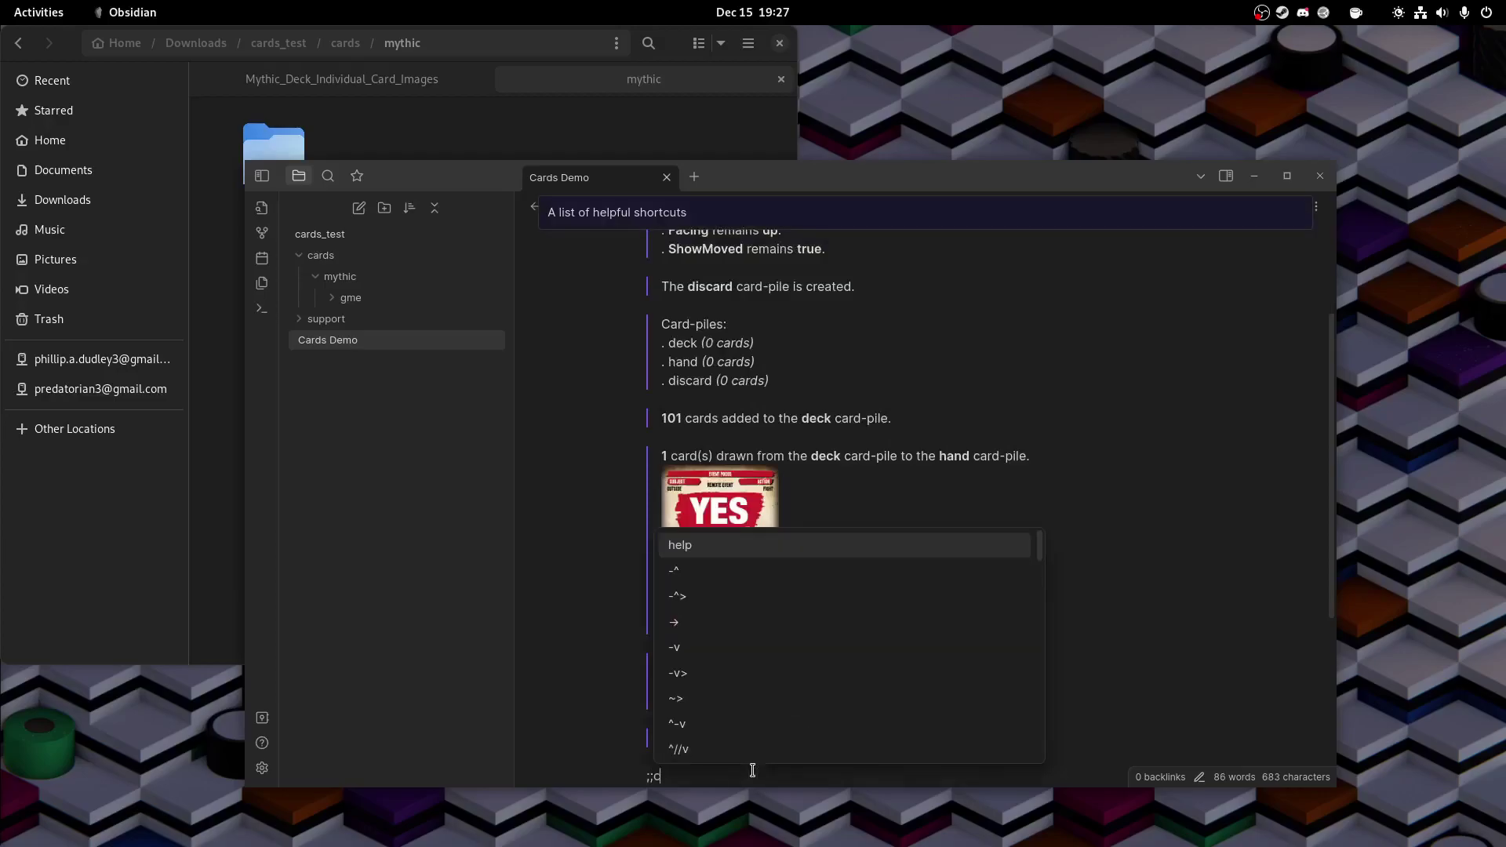
pyautogui.write('ards s')
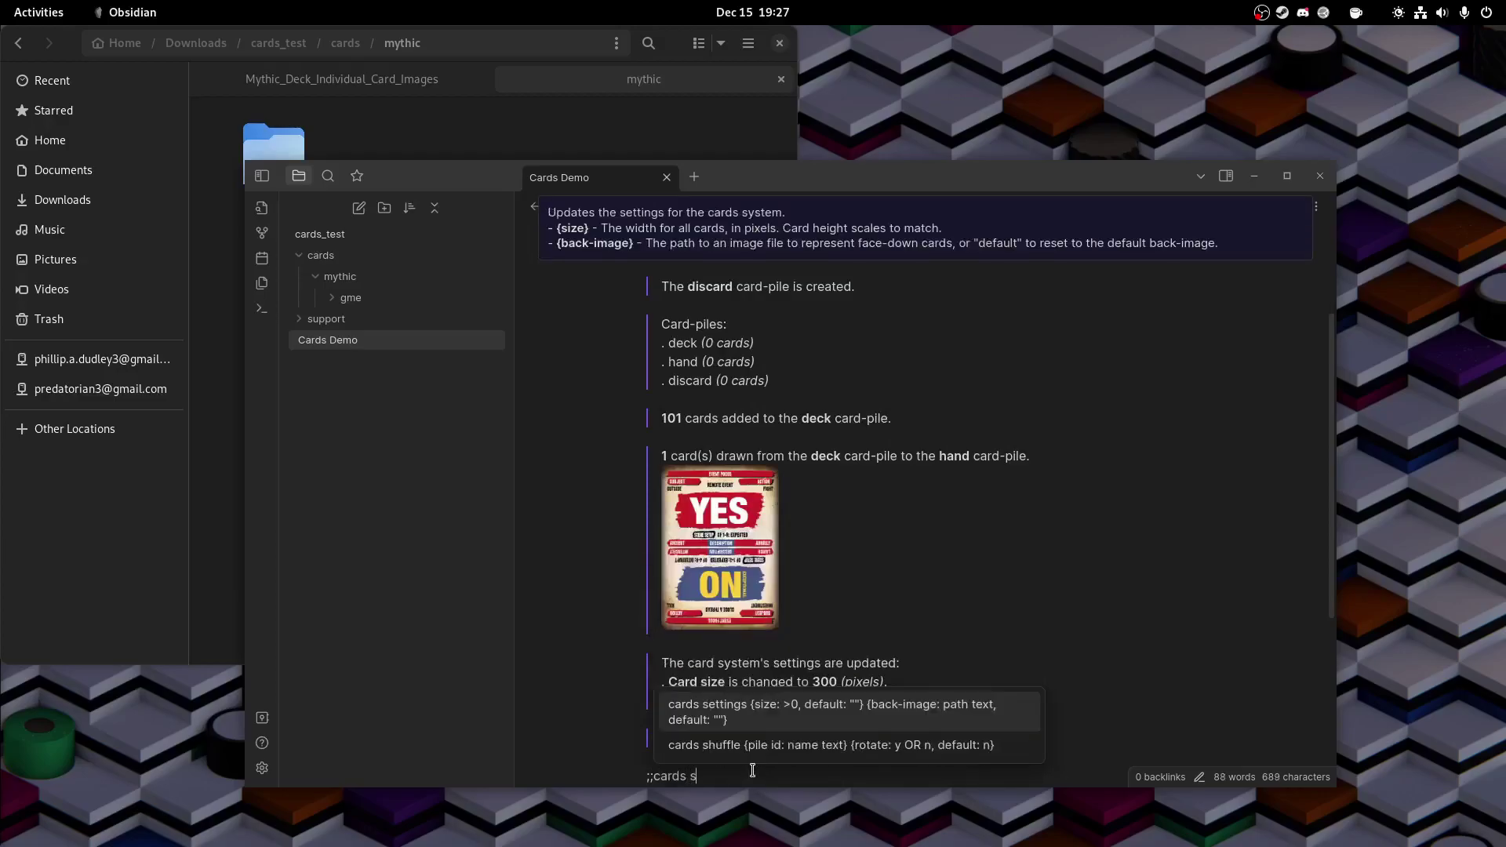
pyautogui.write('huffle deck y')
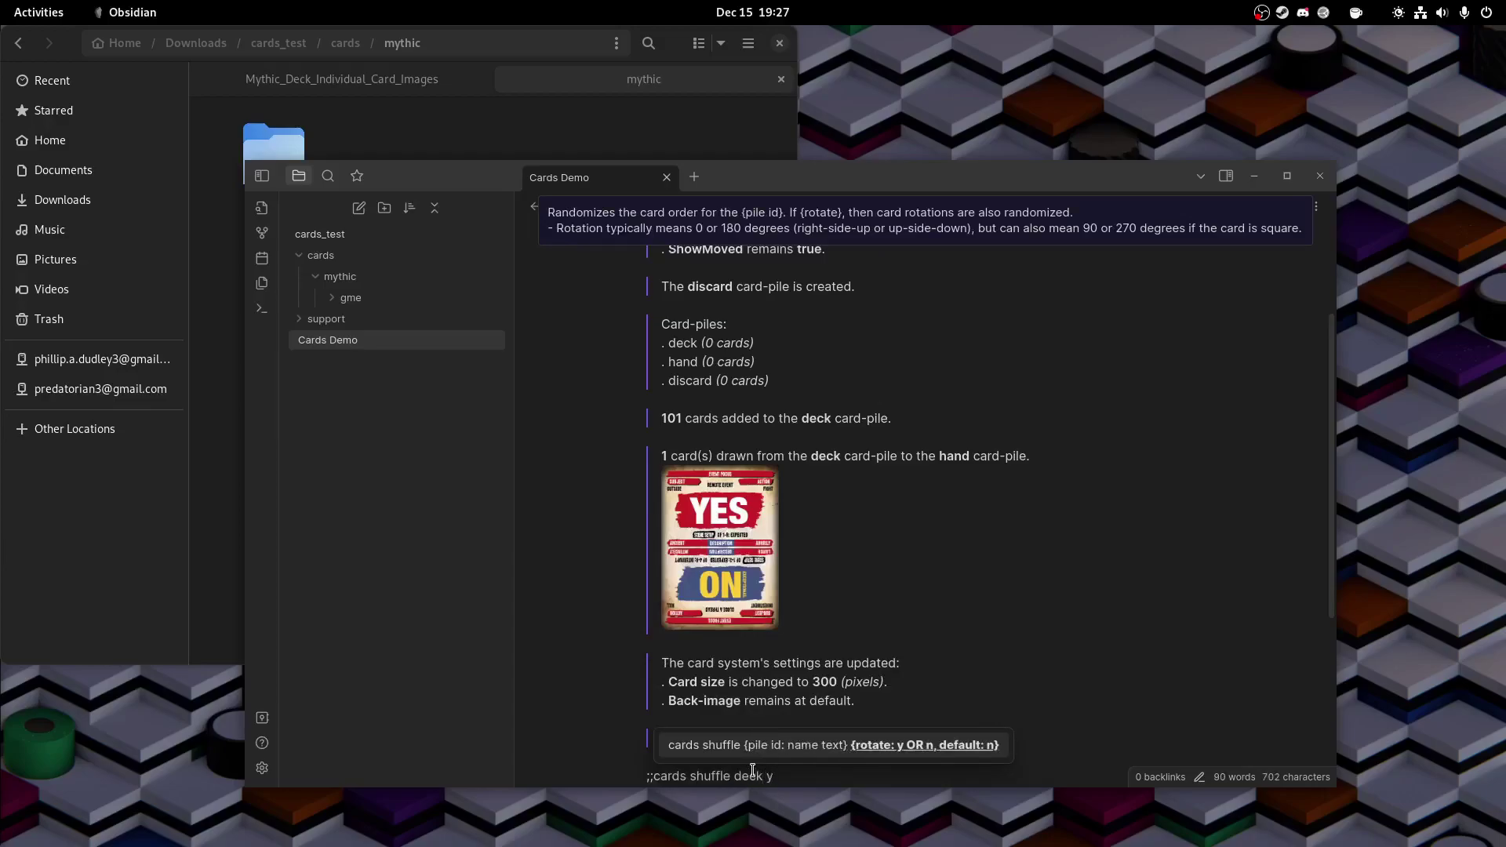
pyautogui.press('Return')
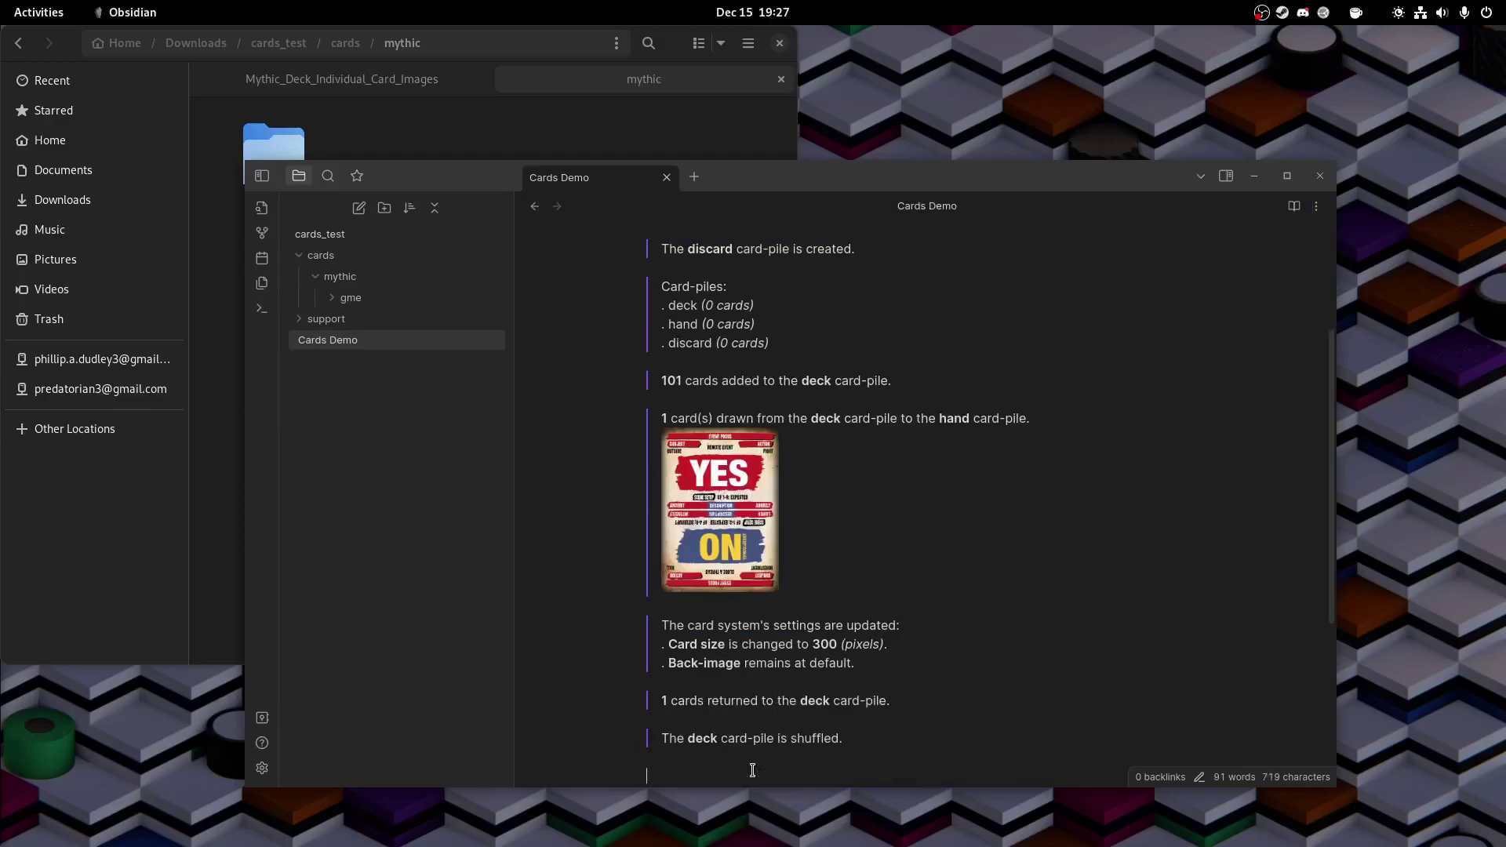
# Step: Draw one card from the shuffled deck to the hand with ";;cards draw 1 hand deck"
pyautogui.write(';;')
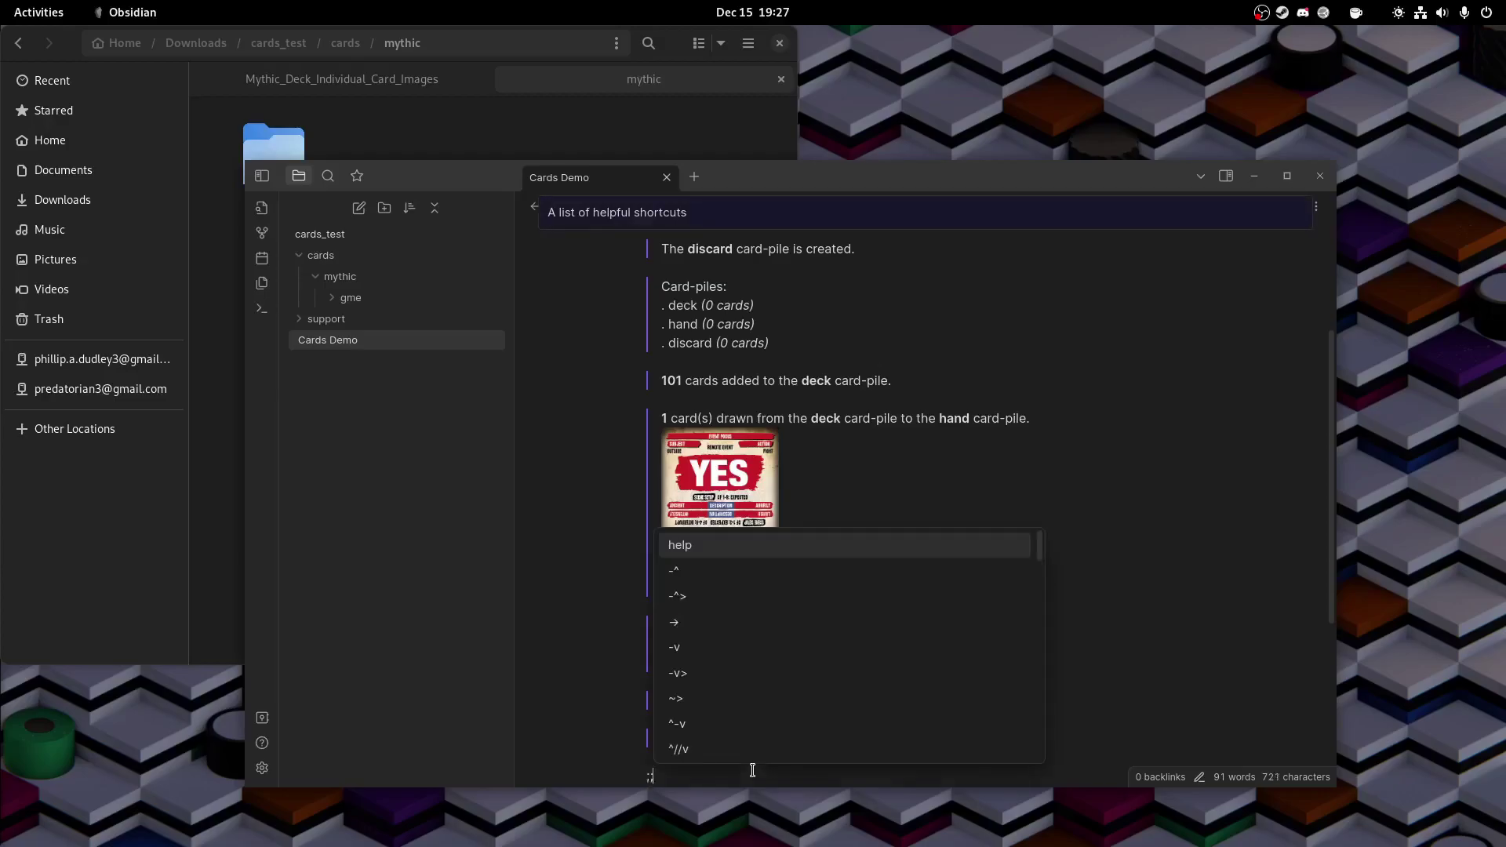
pyautogui.write('cards')
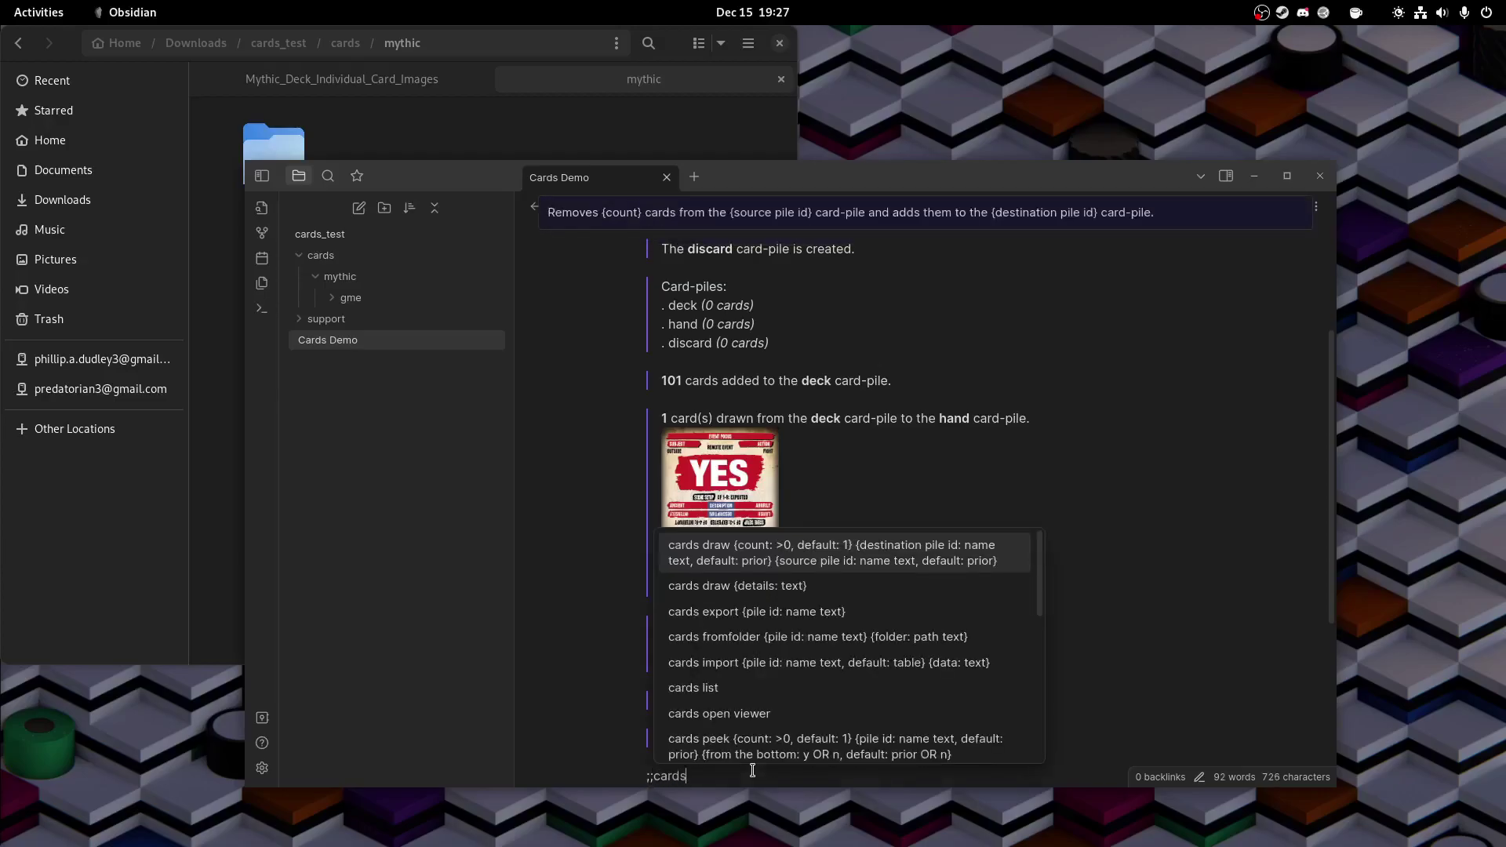
pyautogui.write(' draw ')
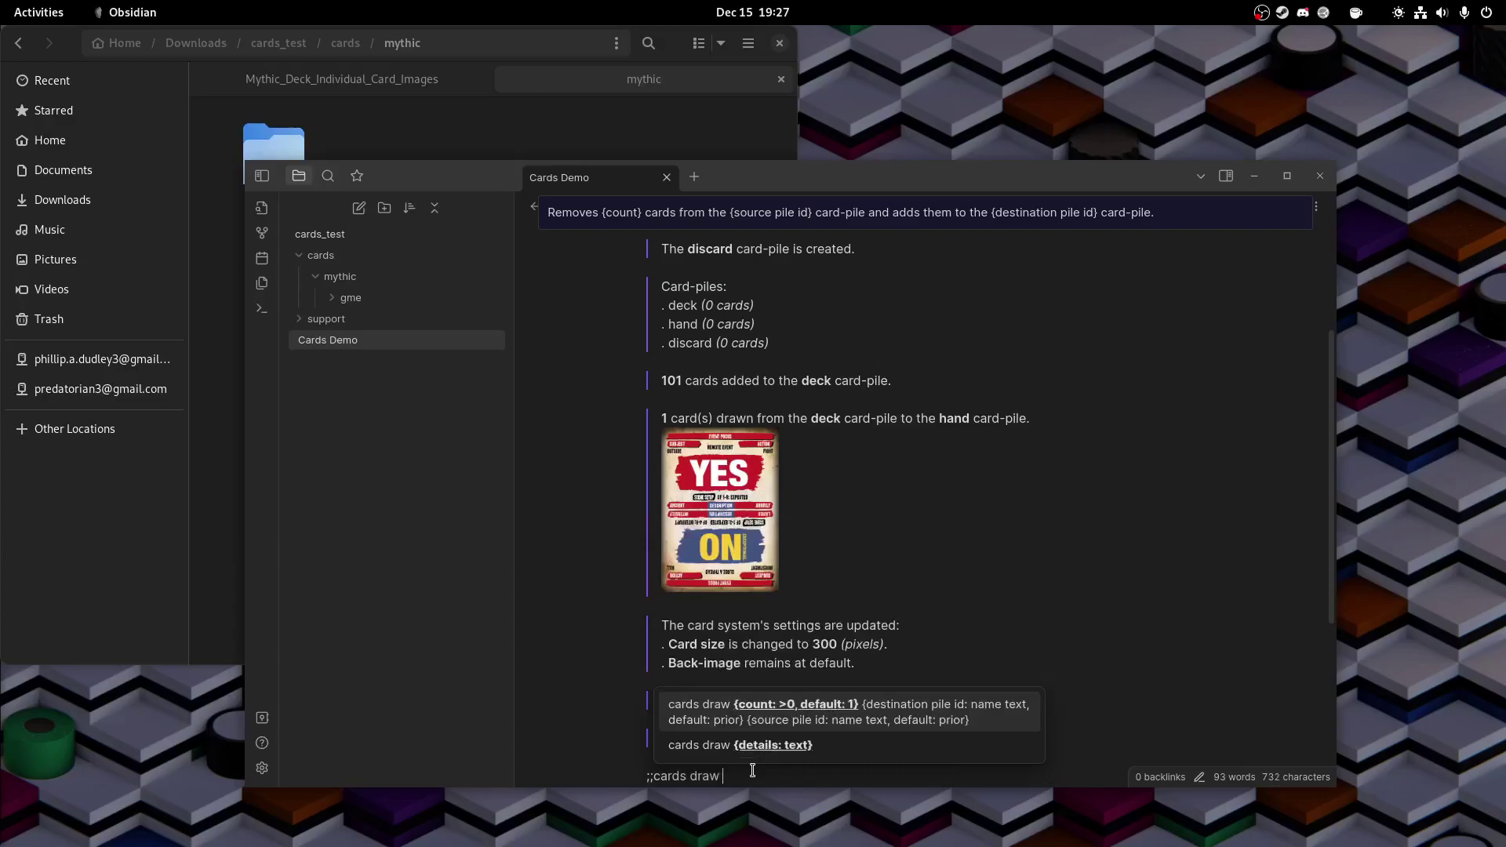
pyautogui.write('1 ')
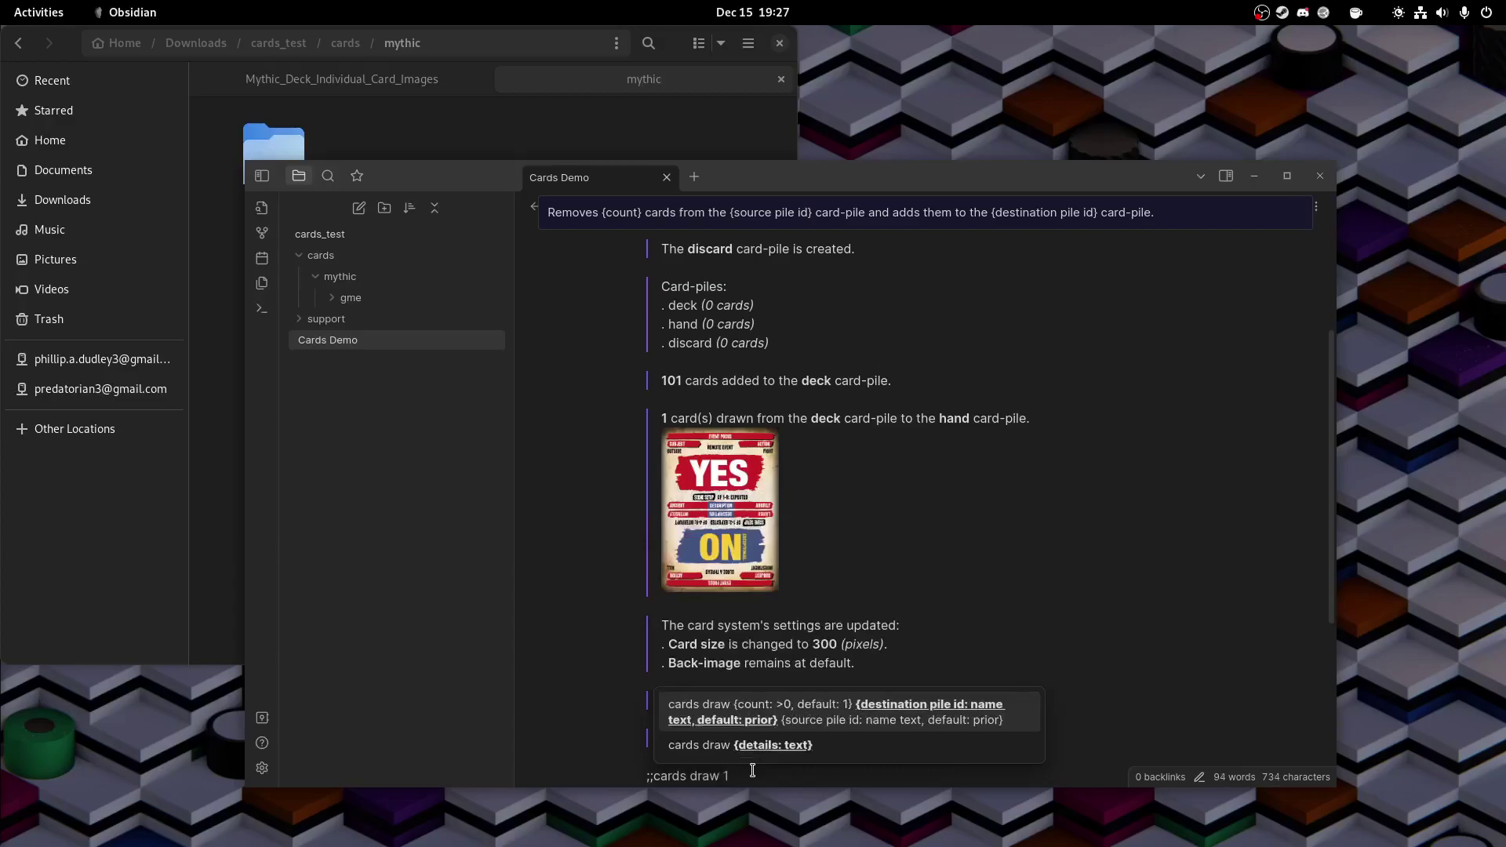
pyautogui.write('hand deck')
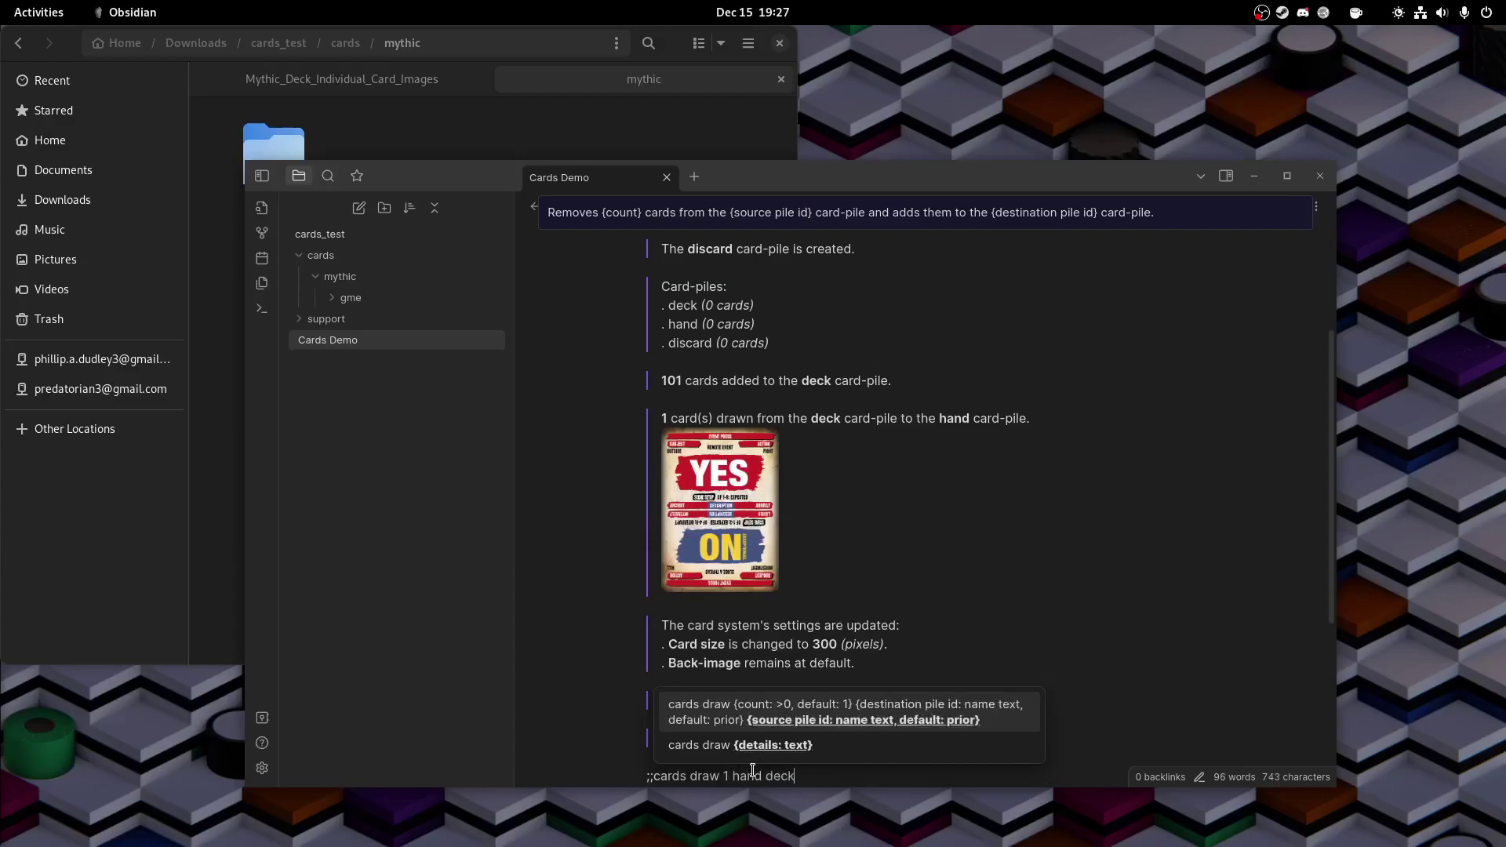
pyautogui.press('Return')
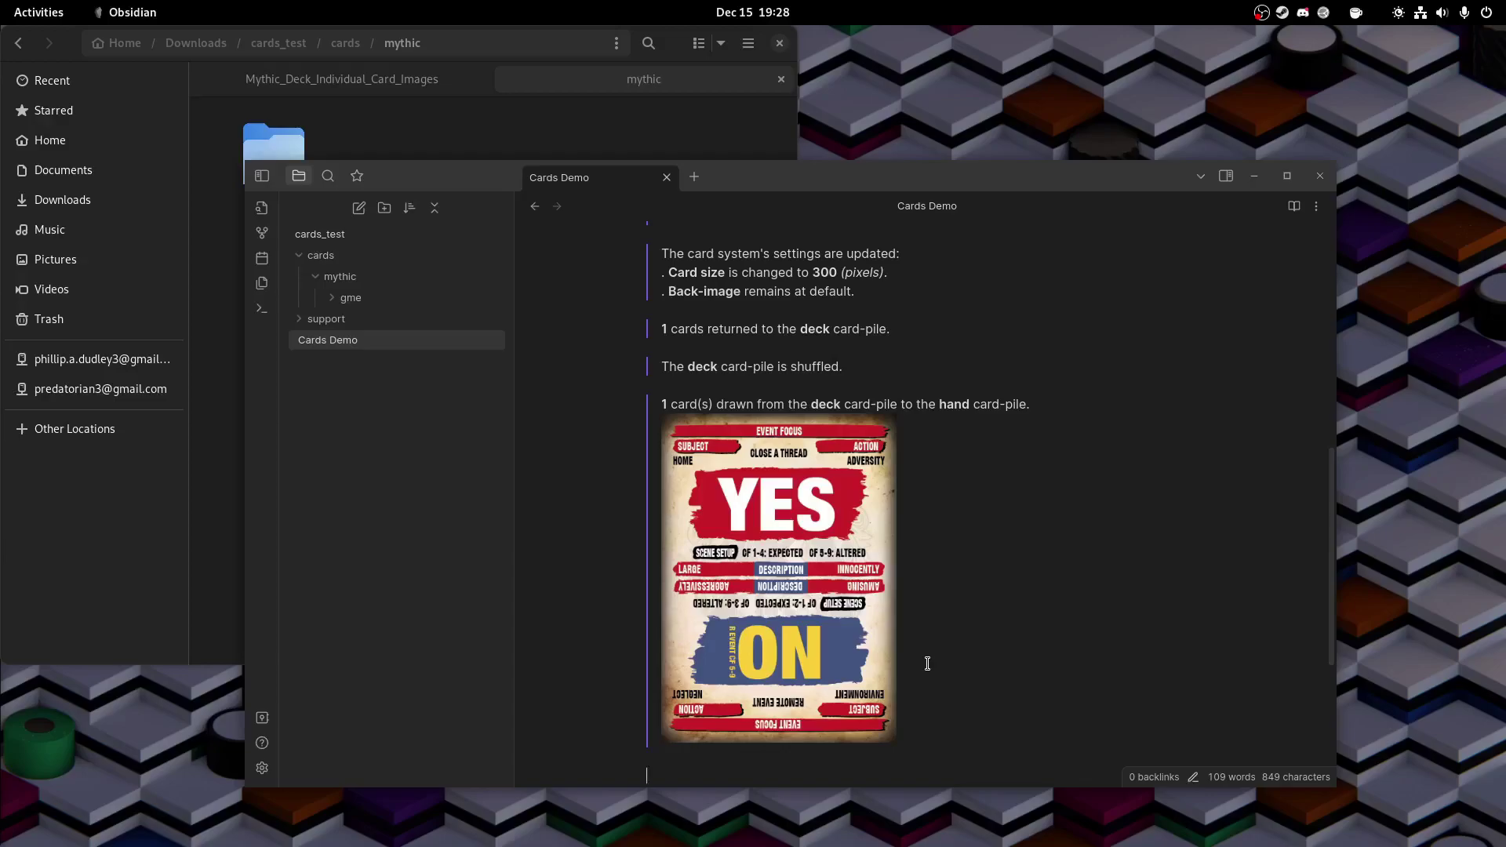
# Step: Draw another card from the deck to the hand with ";;cards draw 1 hand deck" and list the card-piles with ";;cards list"
pyautogui.write(';;draw')
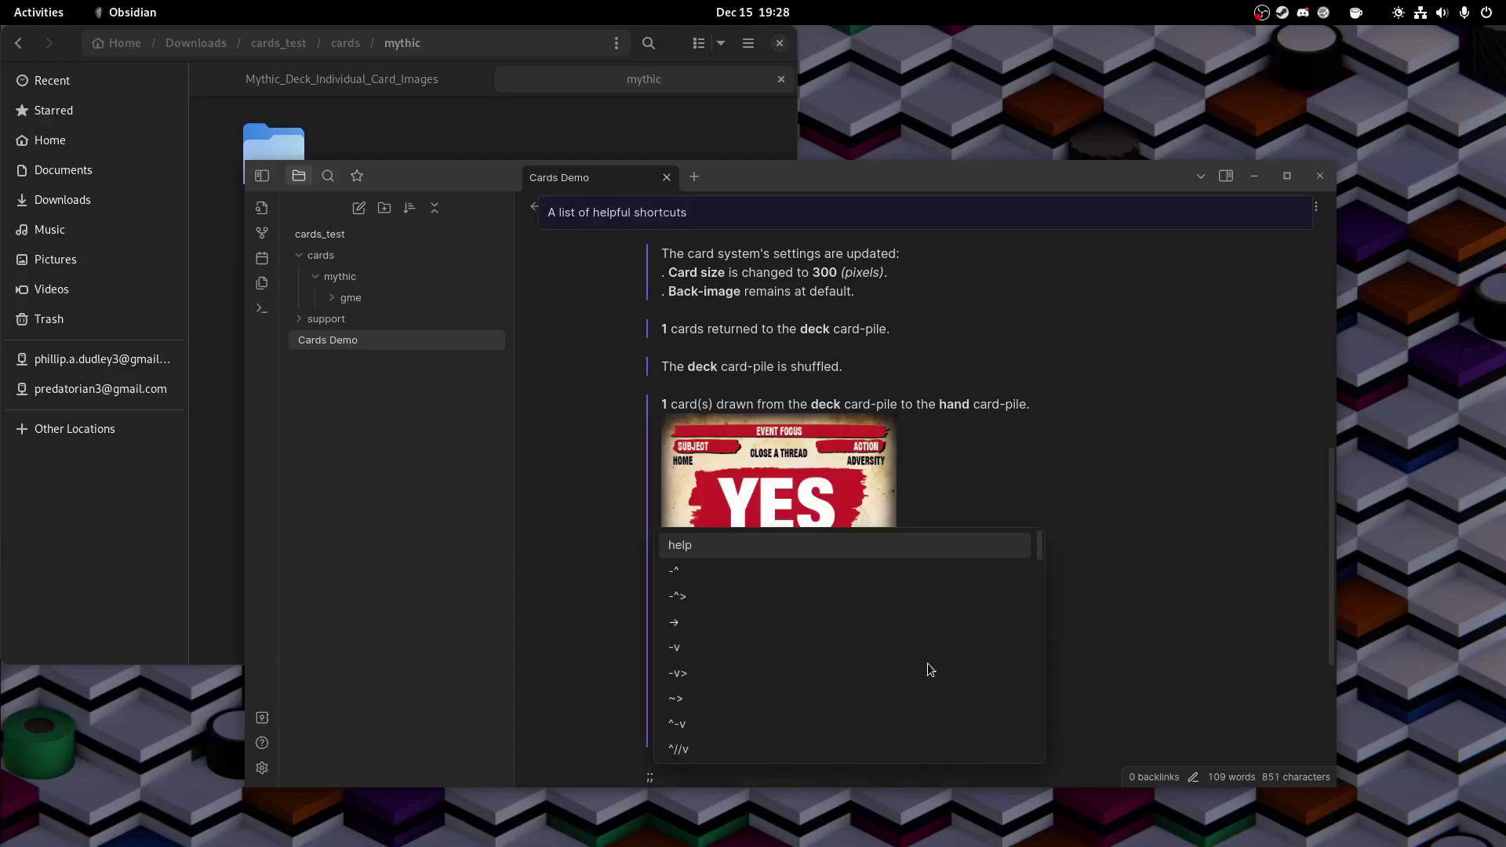
pyautogui.press('BackSpace')
pyautogui.press('BackSpace')
pyautogui.press('BackSpace')
pyautogui.press('BackSpace')
pyautogui.write('cards darw')
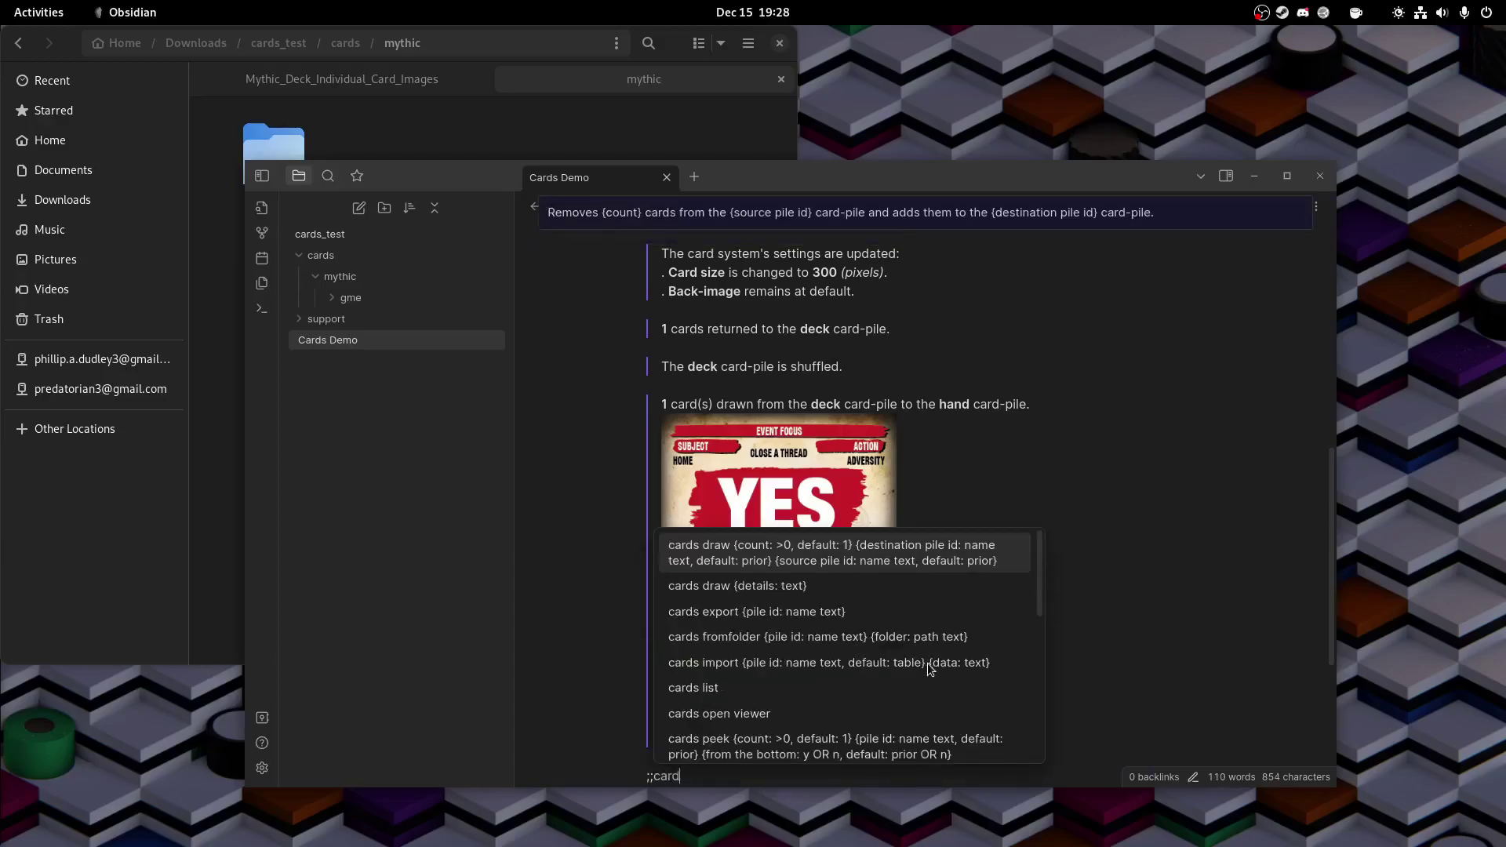
pyautogui.press('BackSpace')
pyautogui.press('BackSpace')
pyautogui.press('BackSpace')
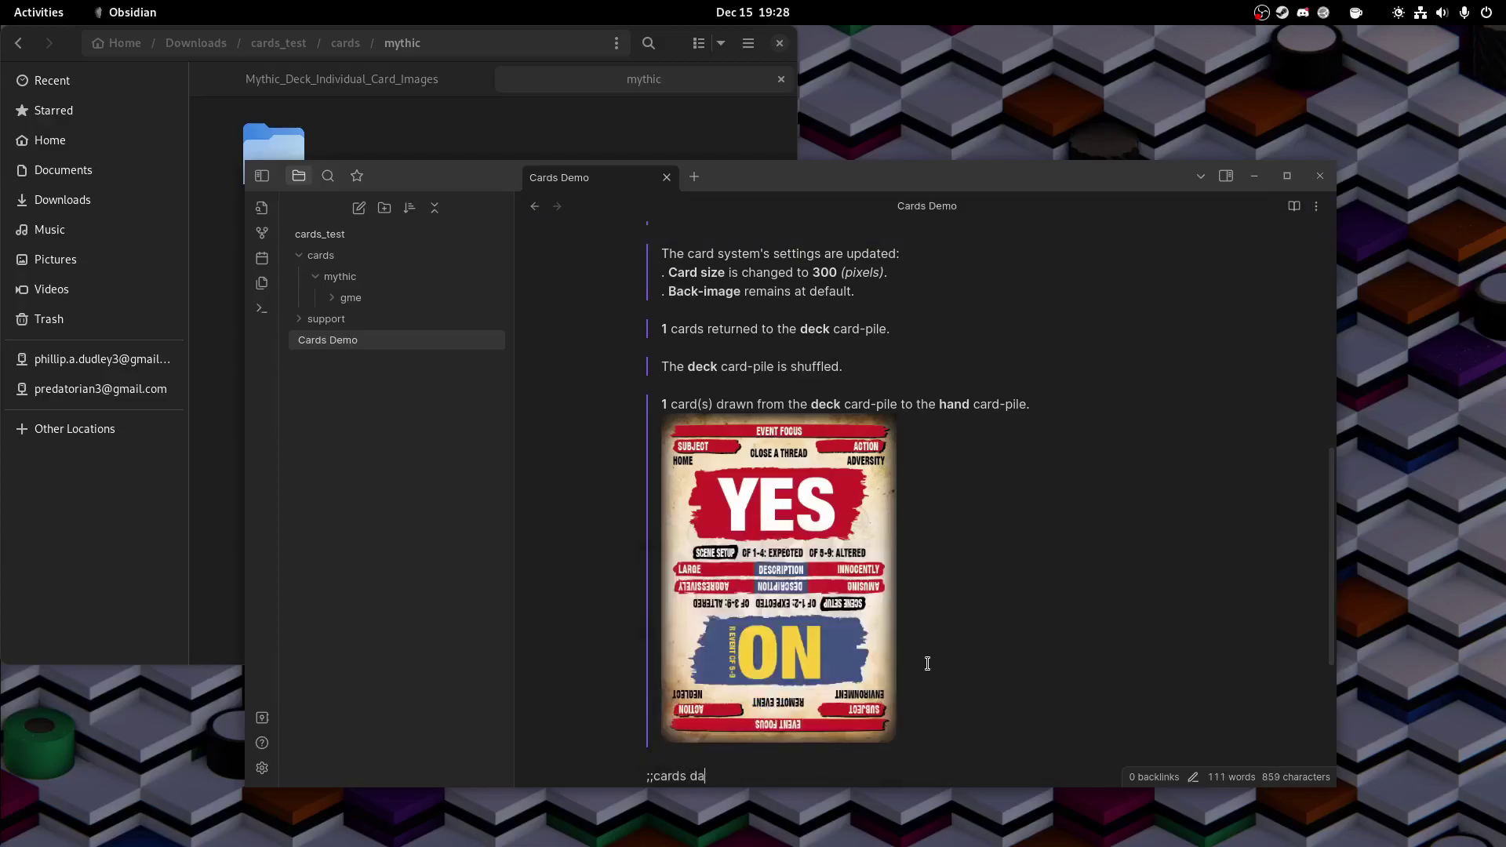
pyautogui.write('raw 1 ')
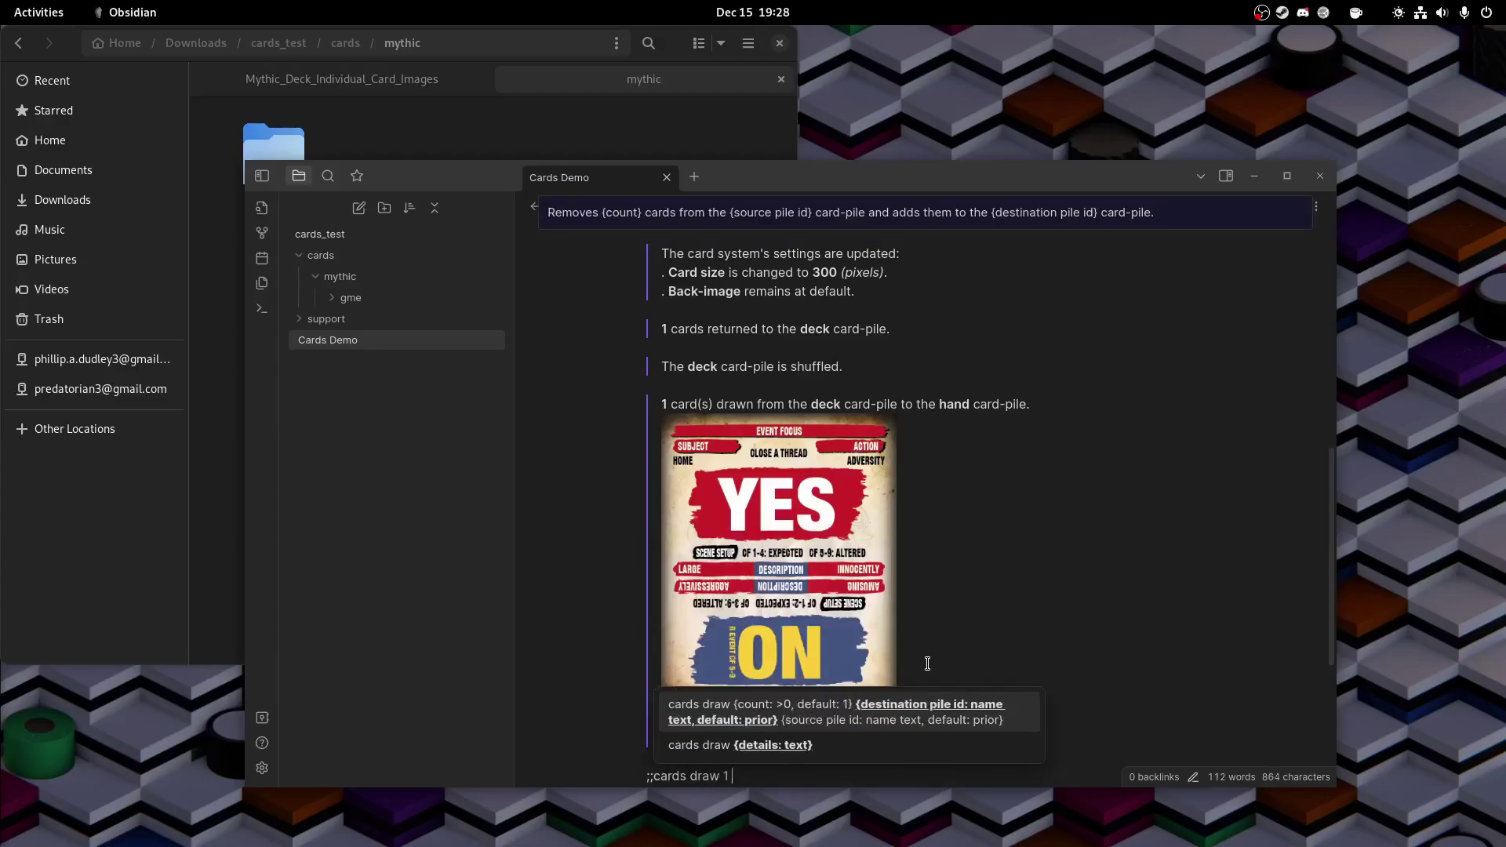
pyautogui.write('hand de')
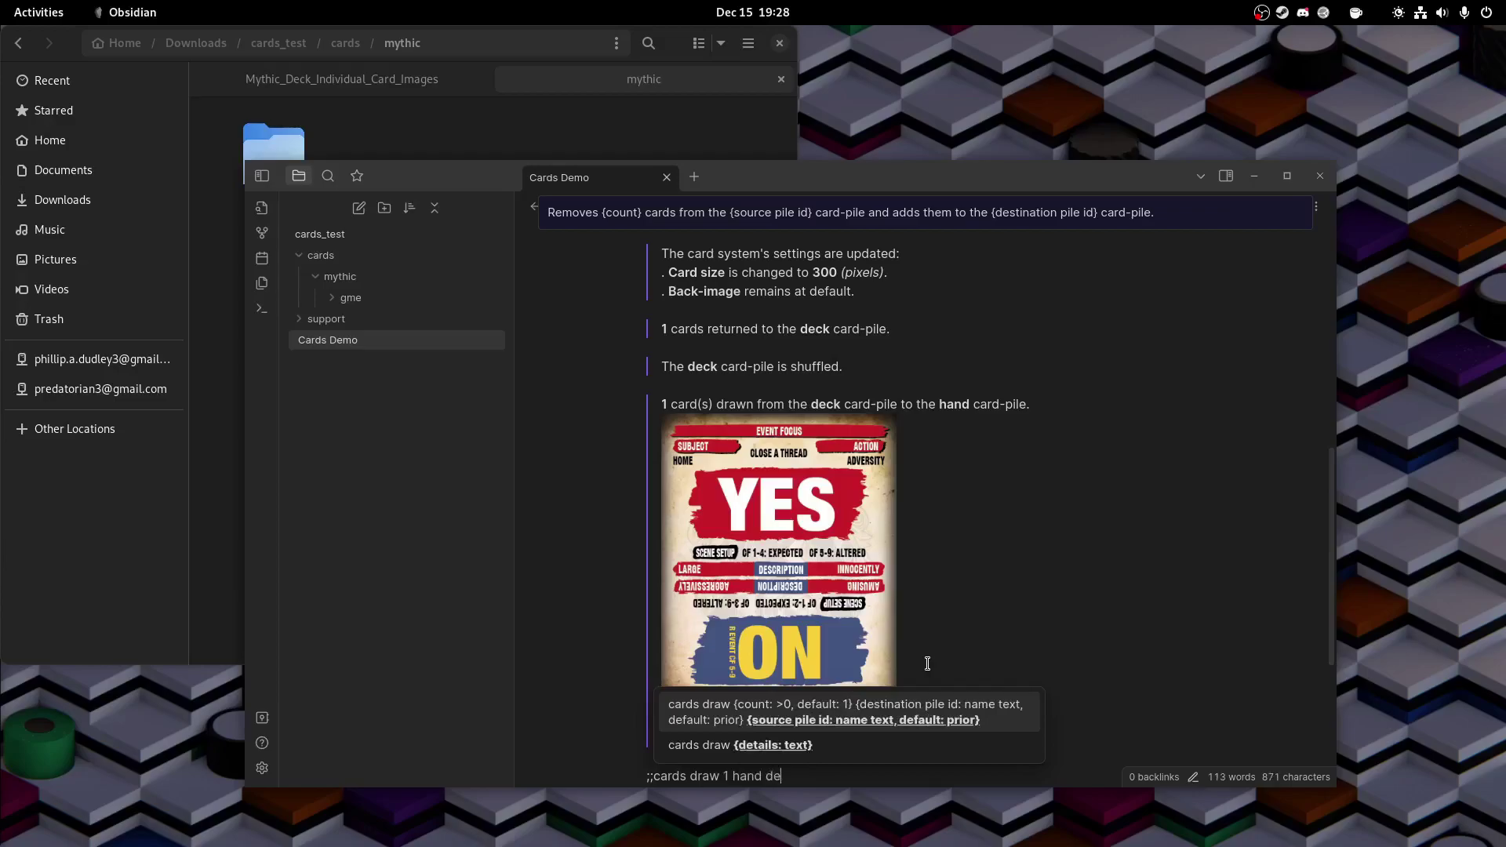
pyautogui.write('ck ::')
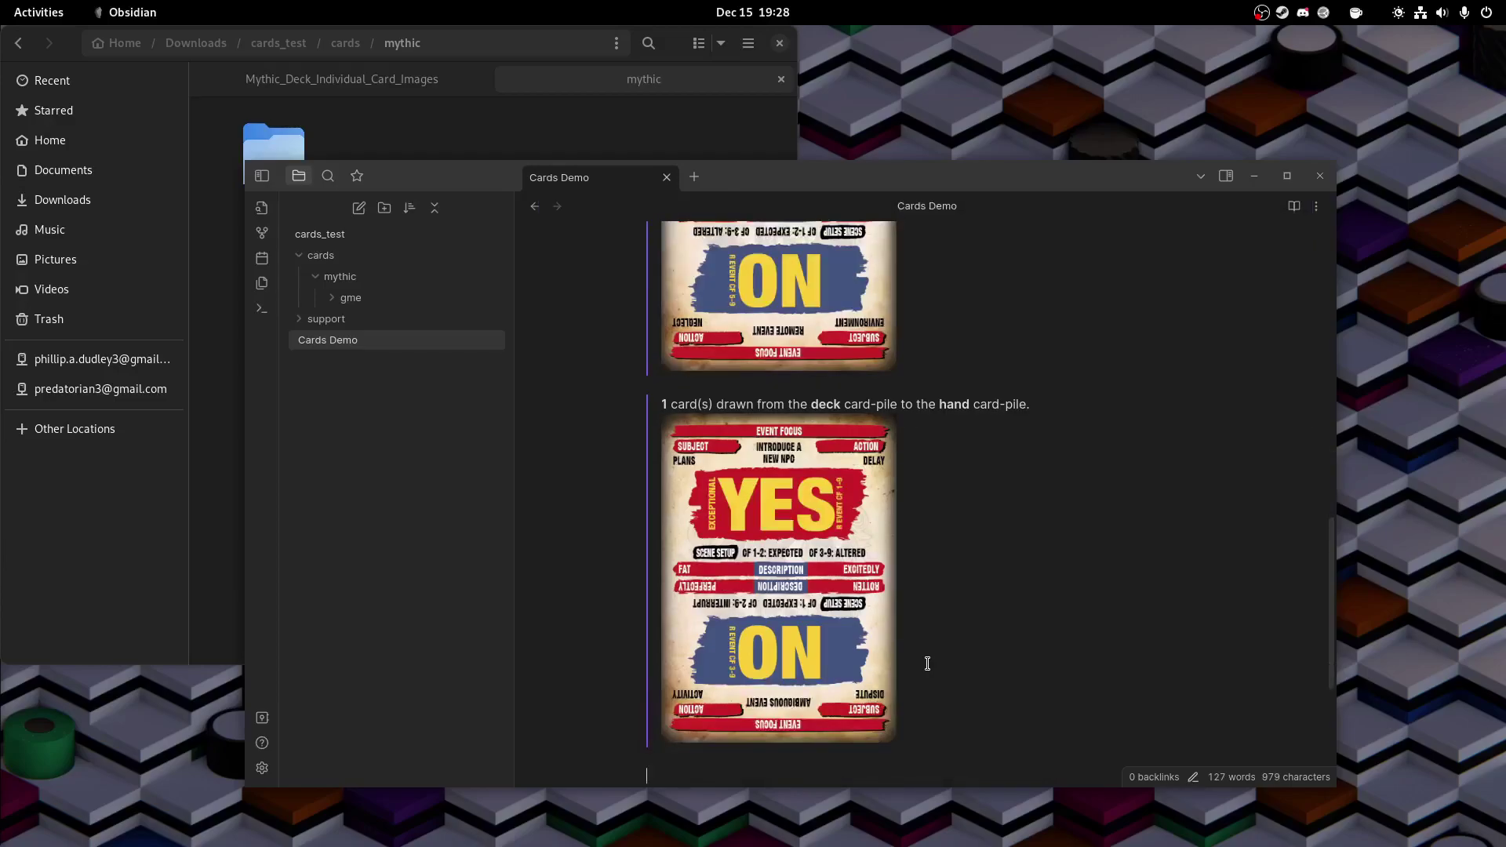
pyautogui.write(';;cards')
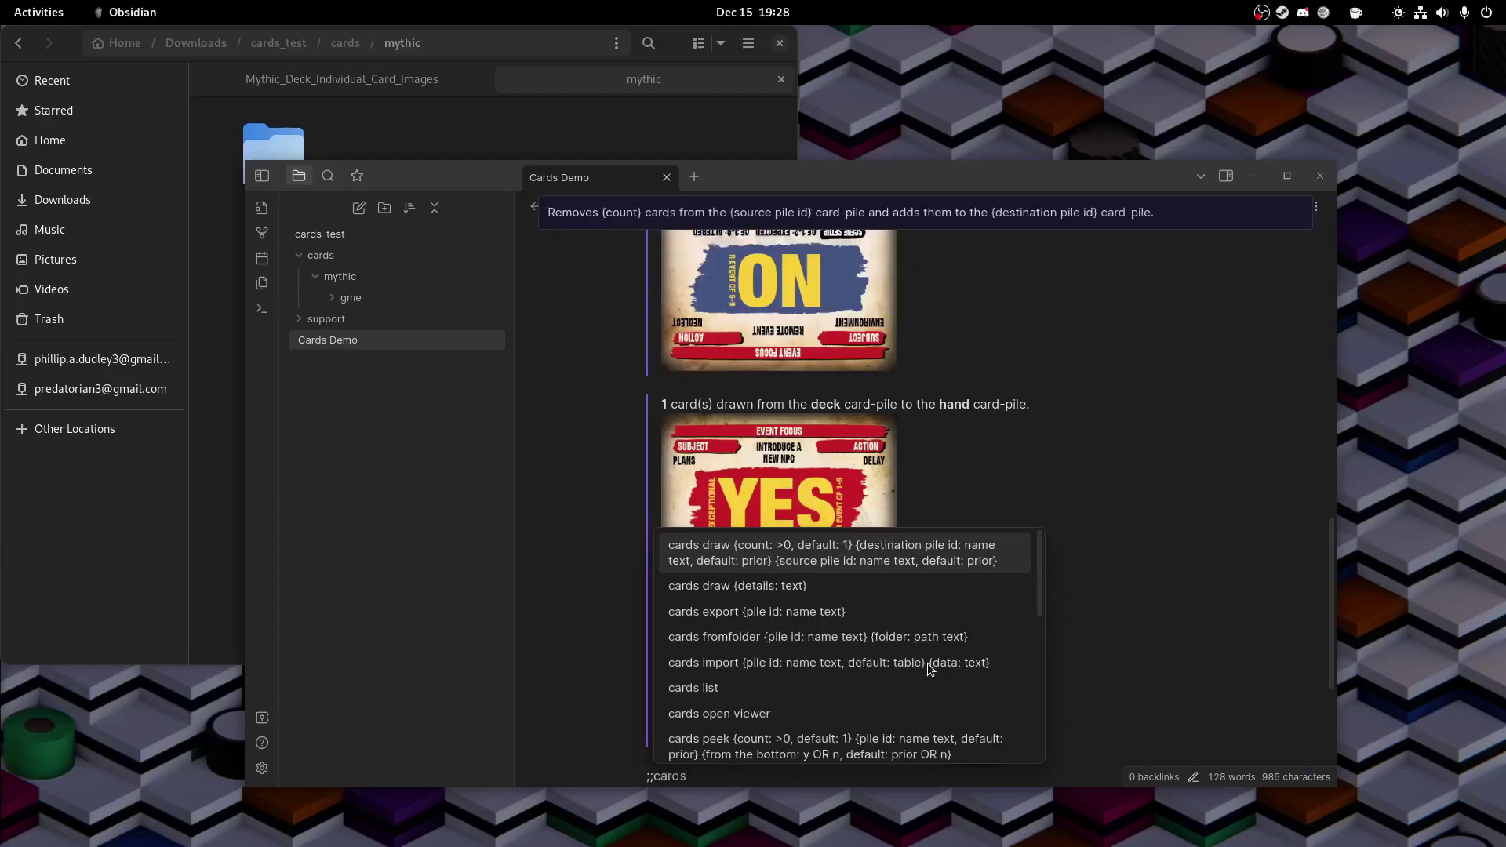
pyautogui.write(' list;;')
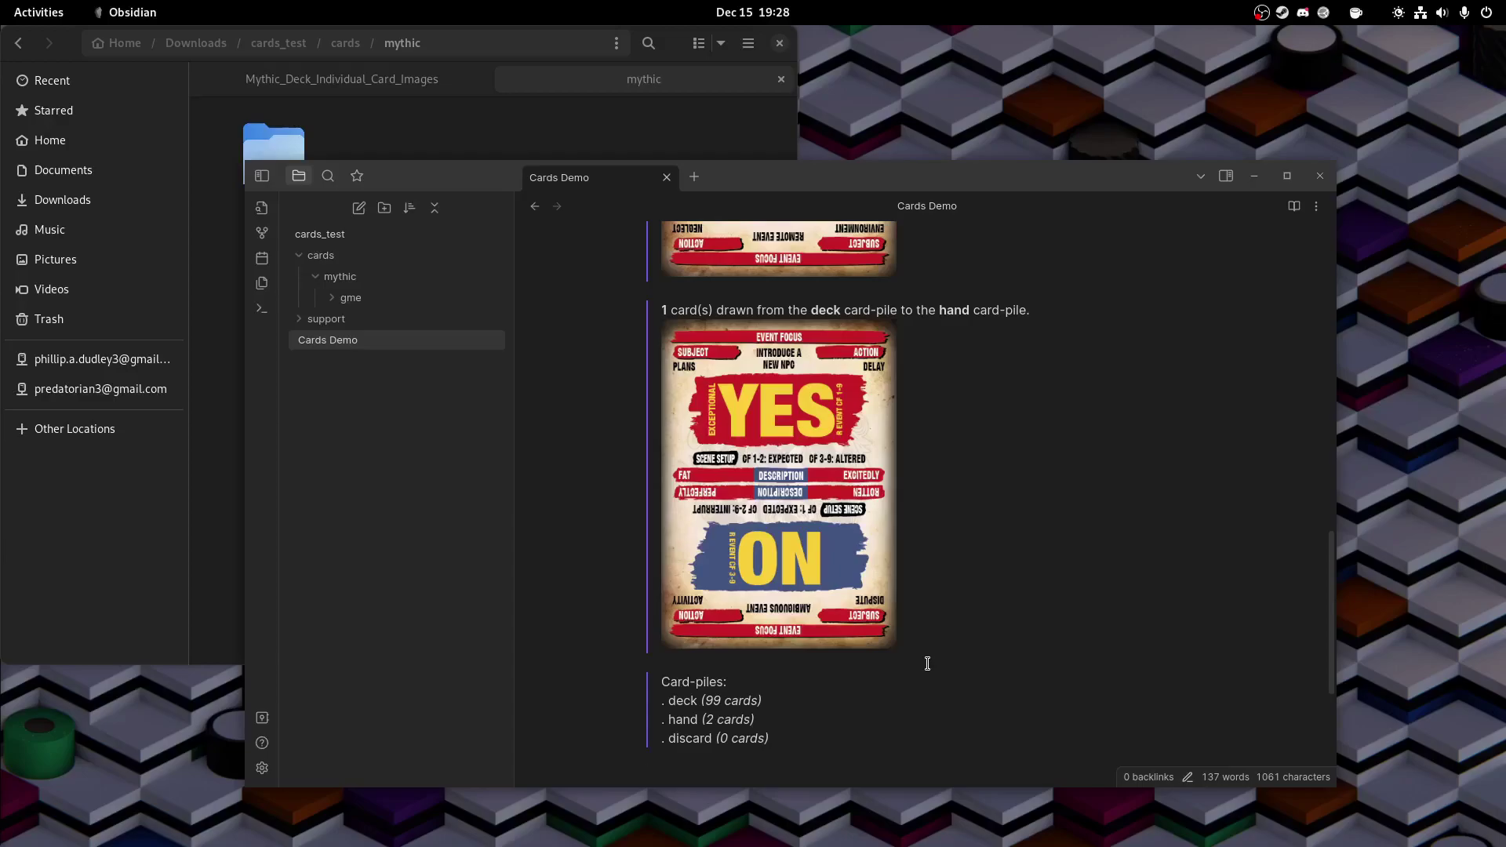
# Step: Move two cards from the hand to the discard pile with ";;cards draw 2 discard hand" and list the card-piles with ";;cards list"
pyautogui.write(';')
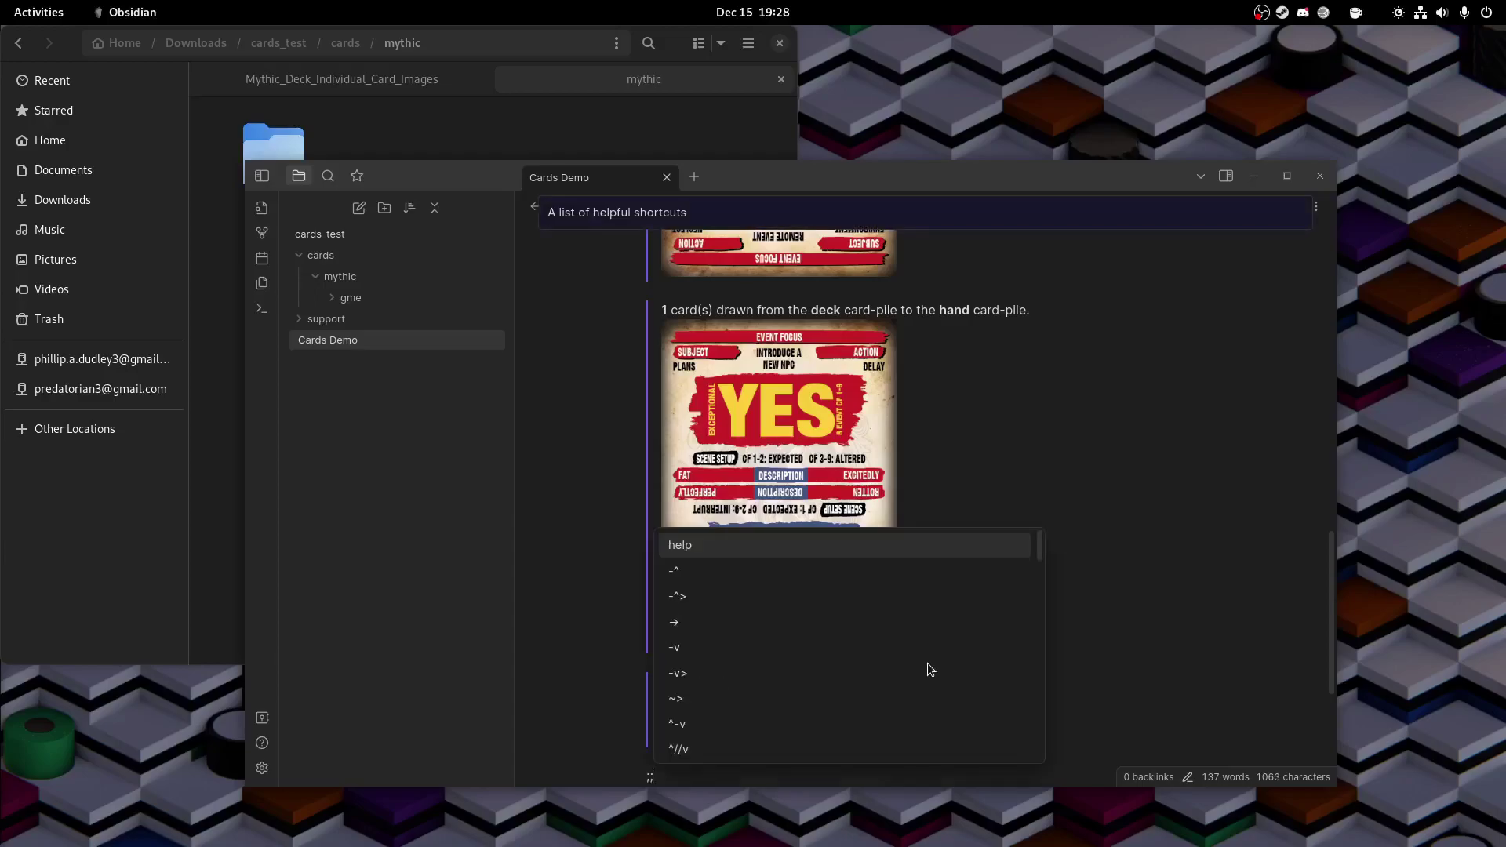
pyautogui.write('cards draw ')
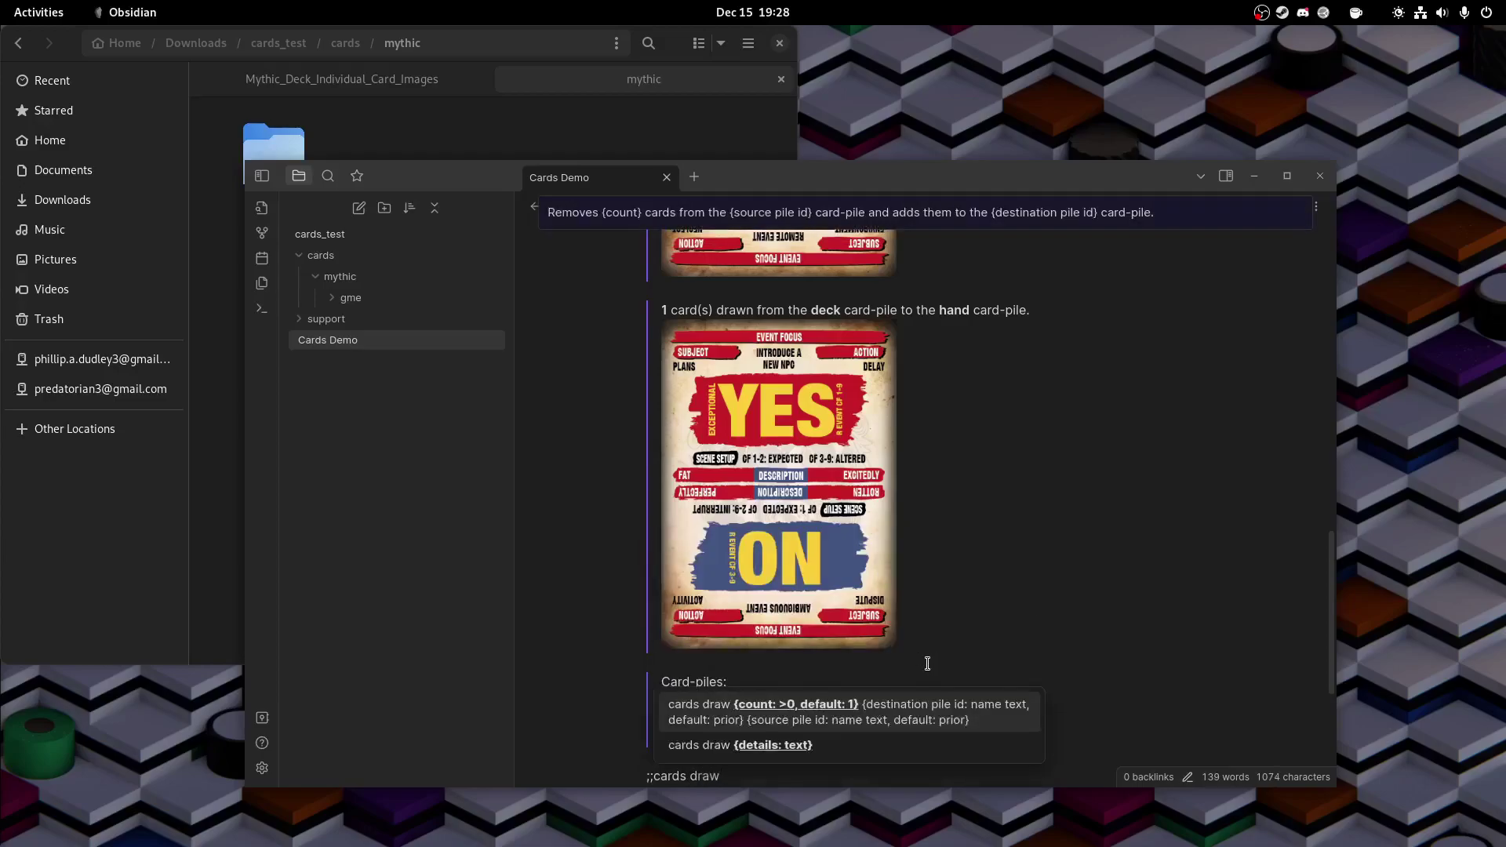
pyautogui.write('di')
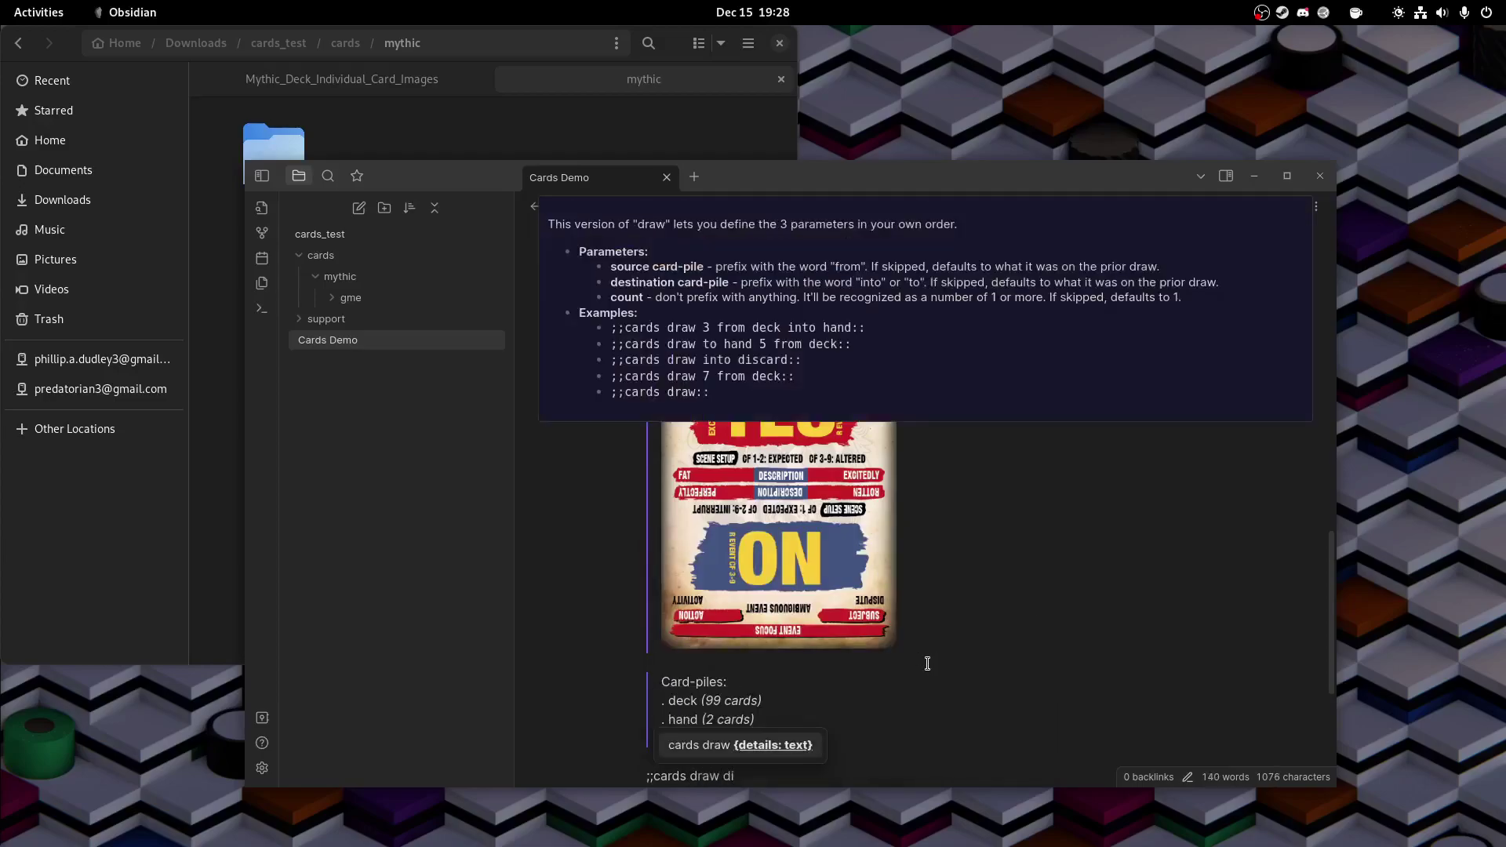
pyautogui.write('scard')
pyautogui.press('BackSpace')
pyautogui.press('BackSpace')
pyautogui.press('BackSpace')
pyautogui.press('BackSpace')
pyautogui.press('BackSpace')
pyautogui.press('BackSpace')
pyautogui.press('BackSpace')
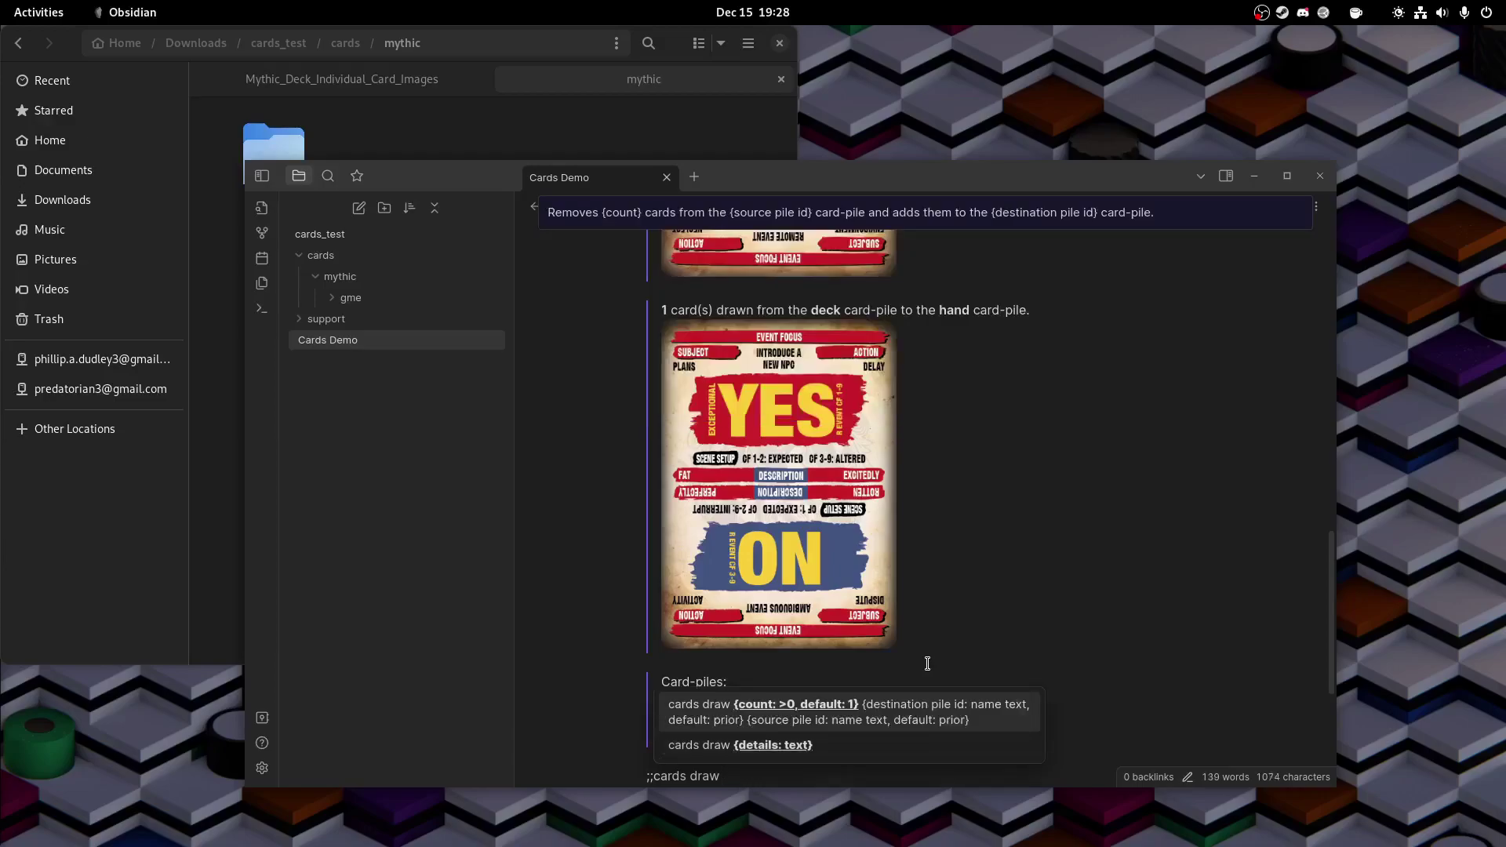
pyautogui.write('2 discard')
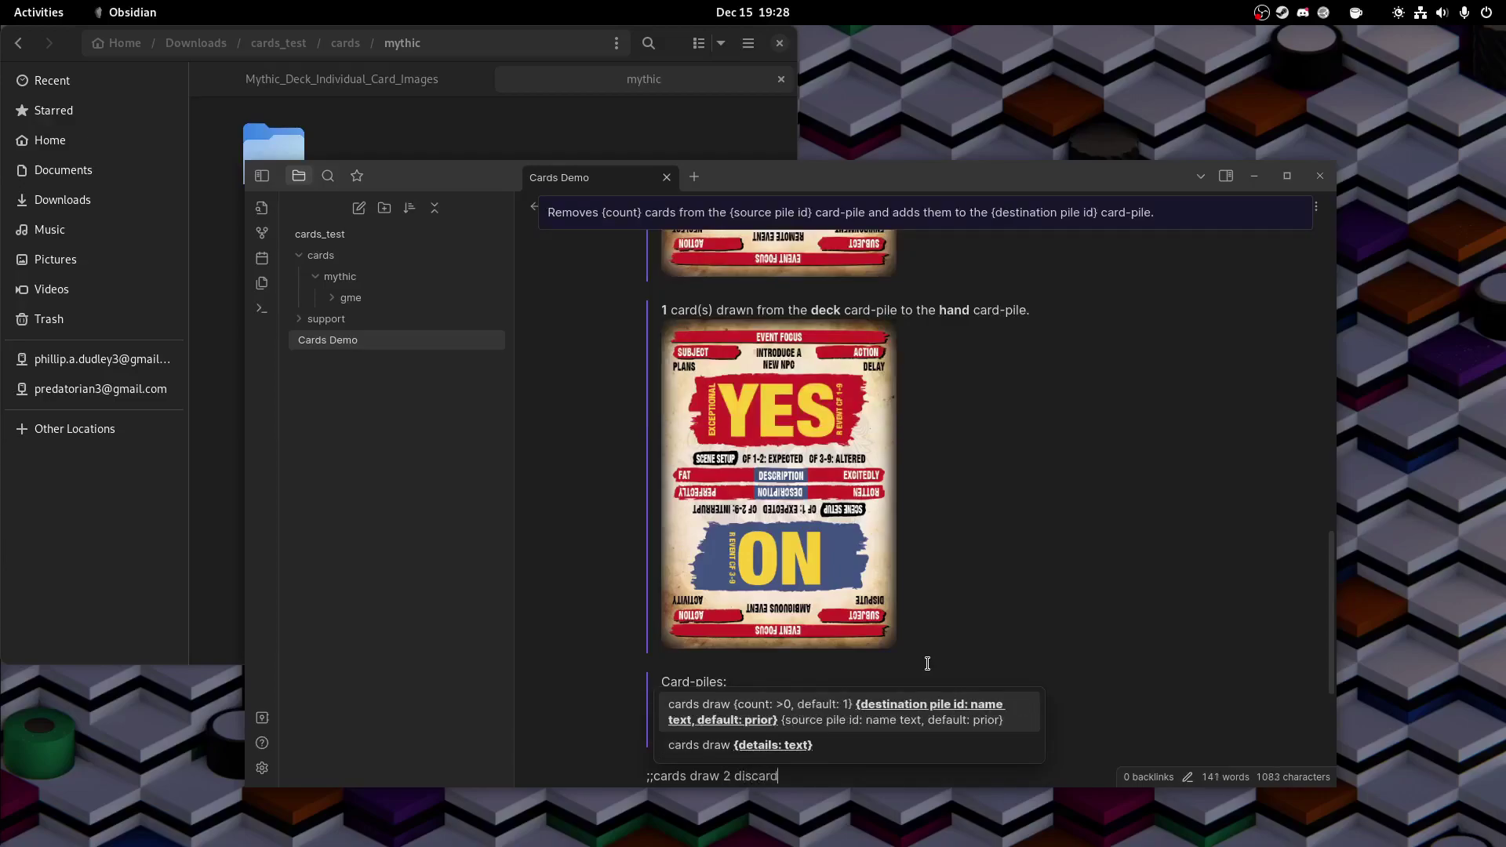
pyautogui.write(' hand')
pyautogui.press('Return')
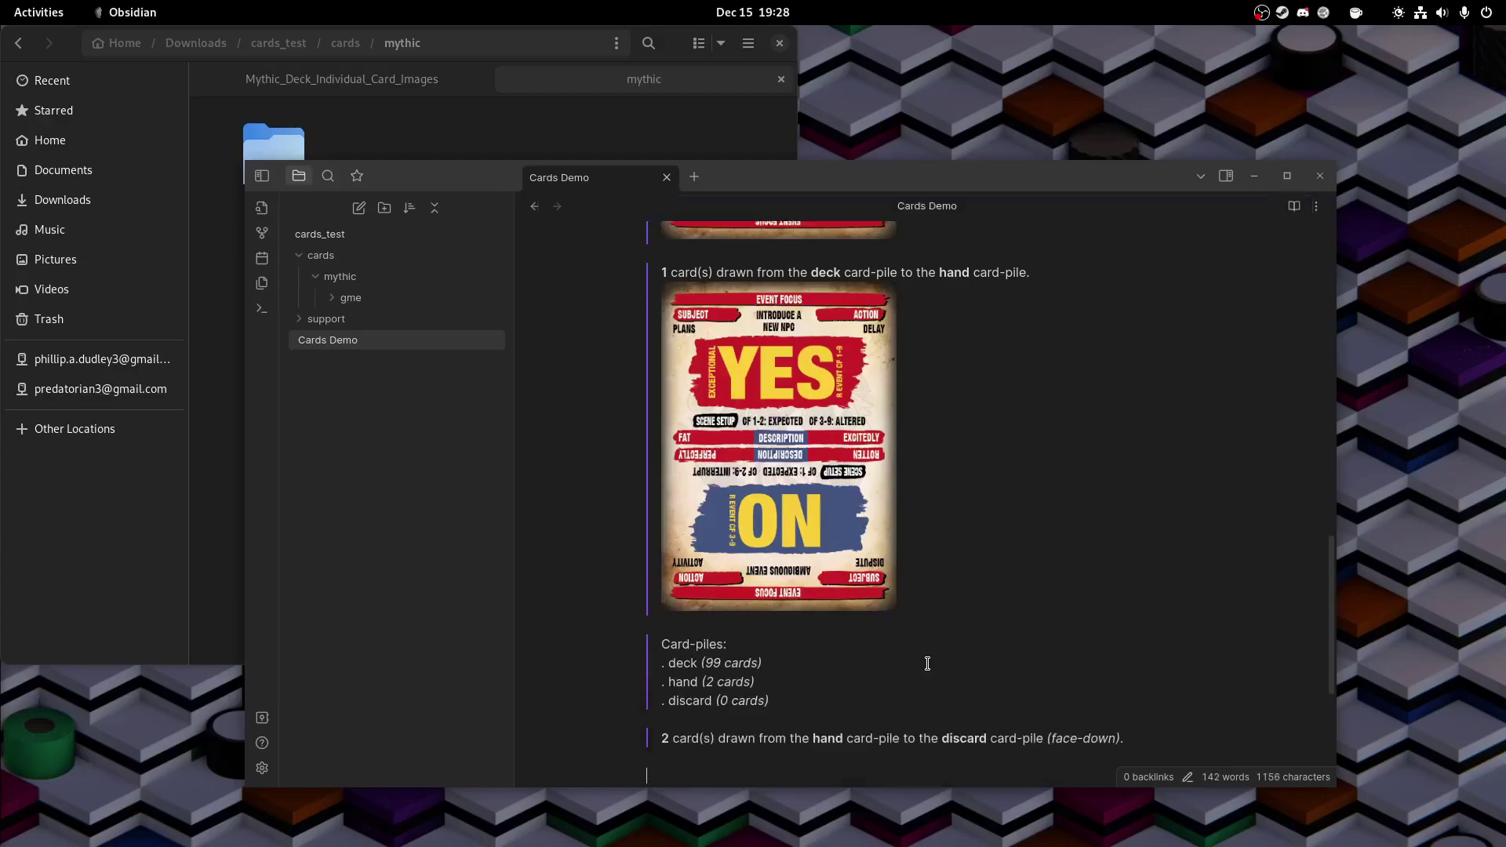
pyautogui.write(';;cards list')
pyautogui.press('Return')
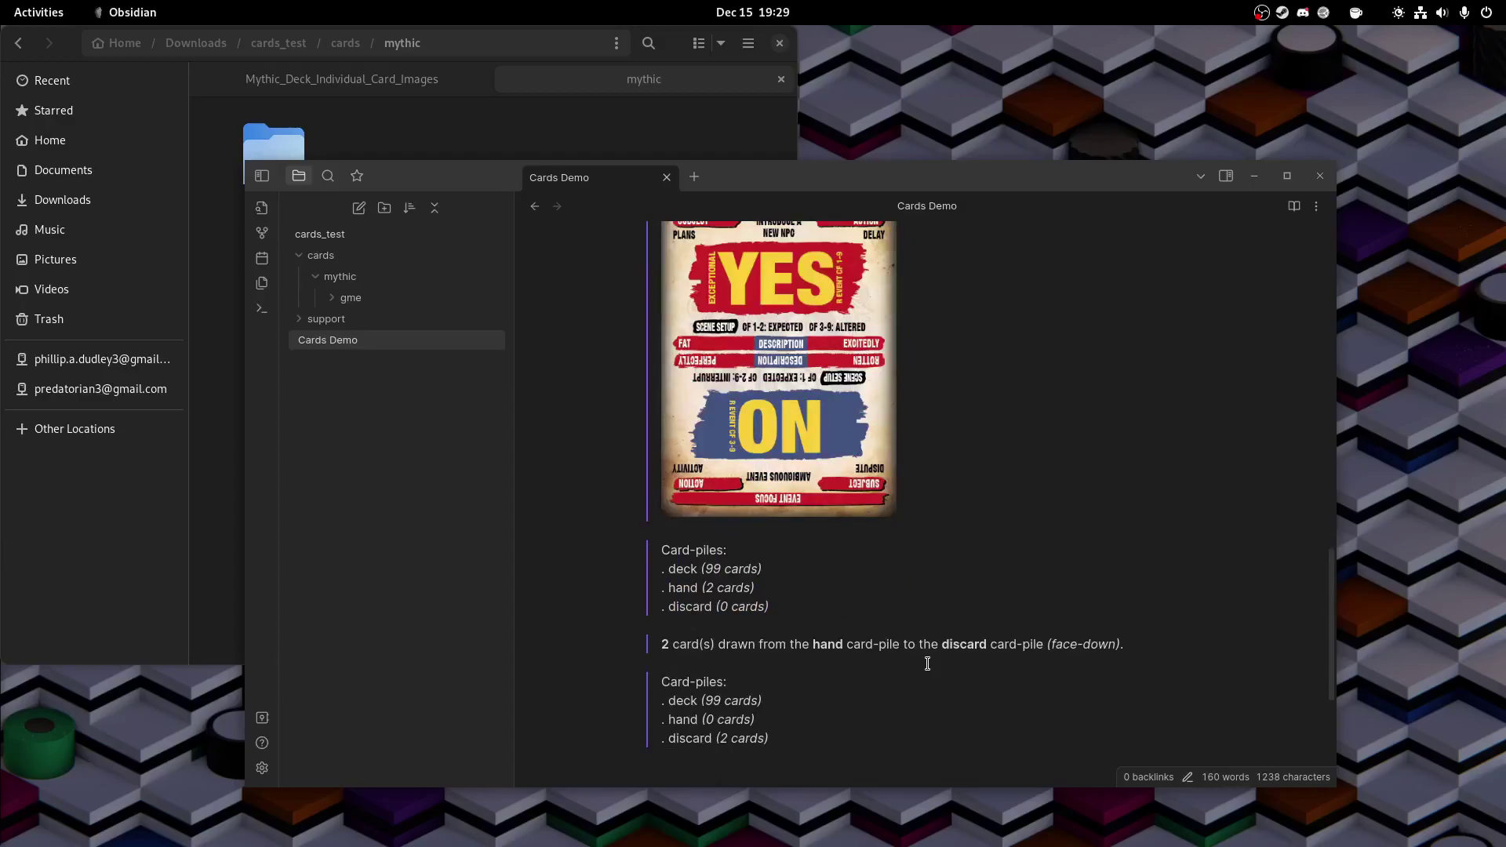
# Step: Draw one card from the deck to the hand with ";;cards draw 1 hand deck"
pyautogui.write(';;')
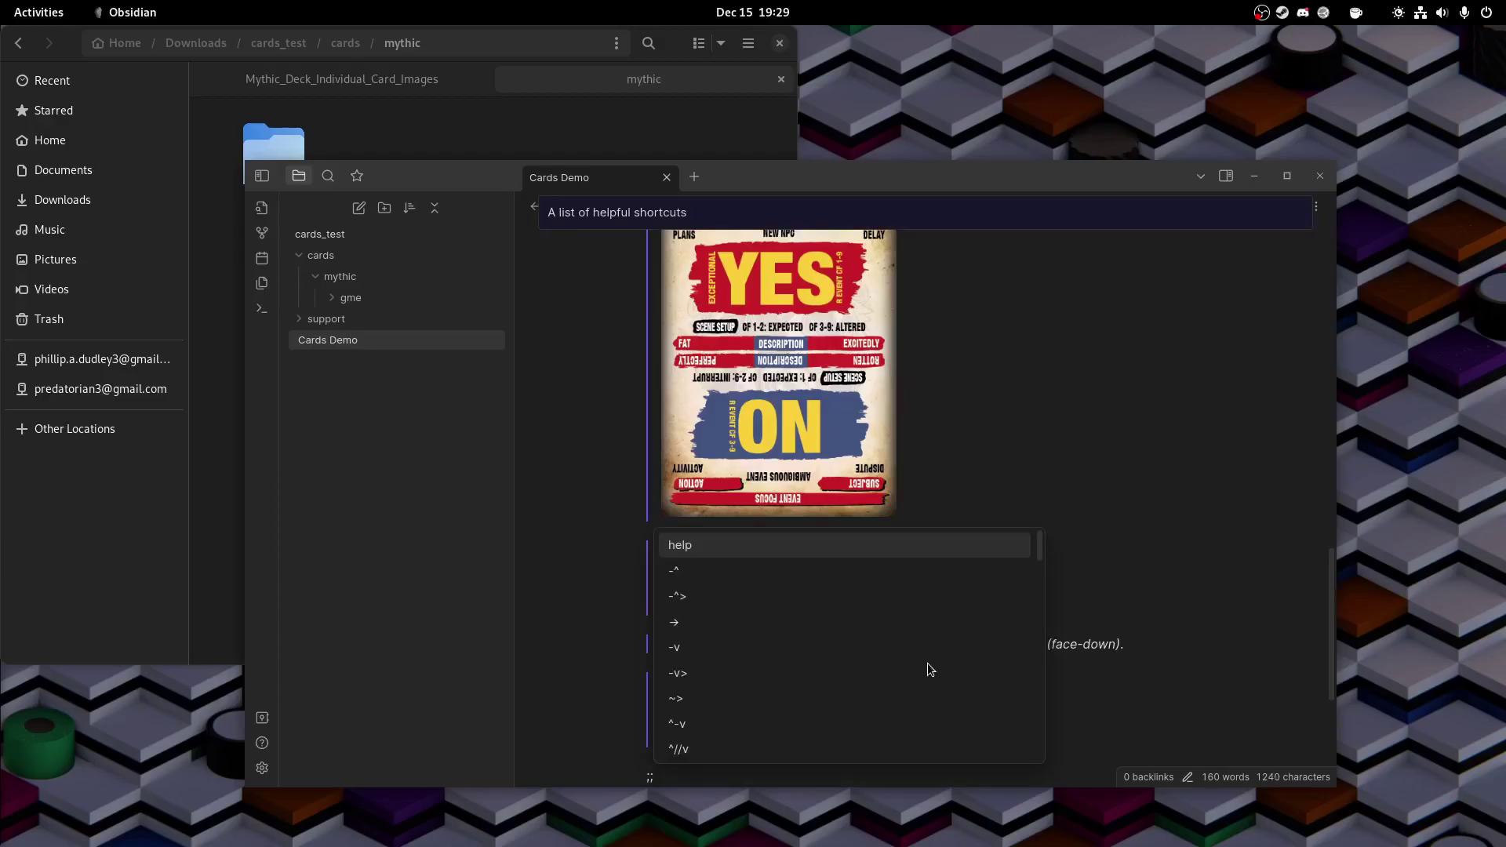
pyautogui.write('c')
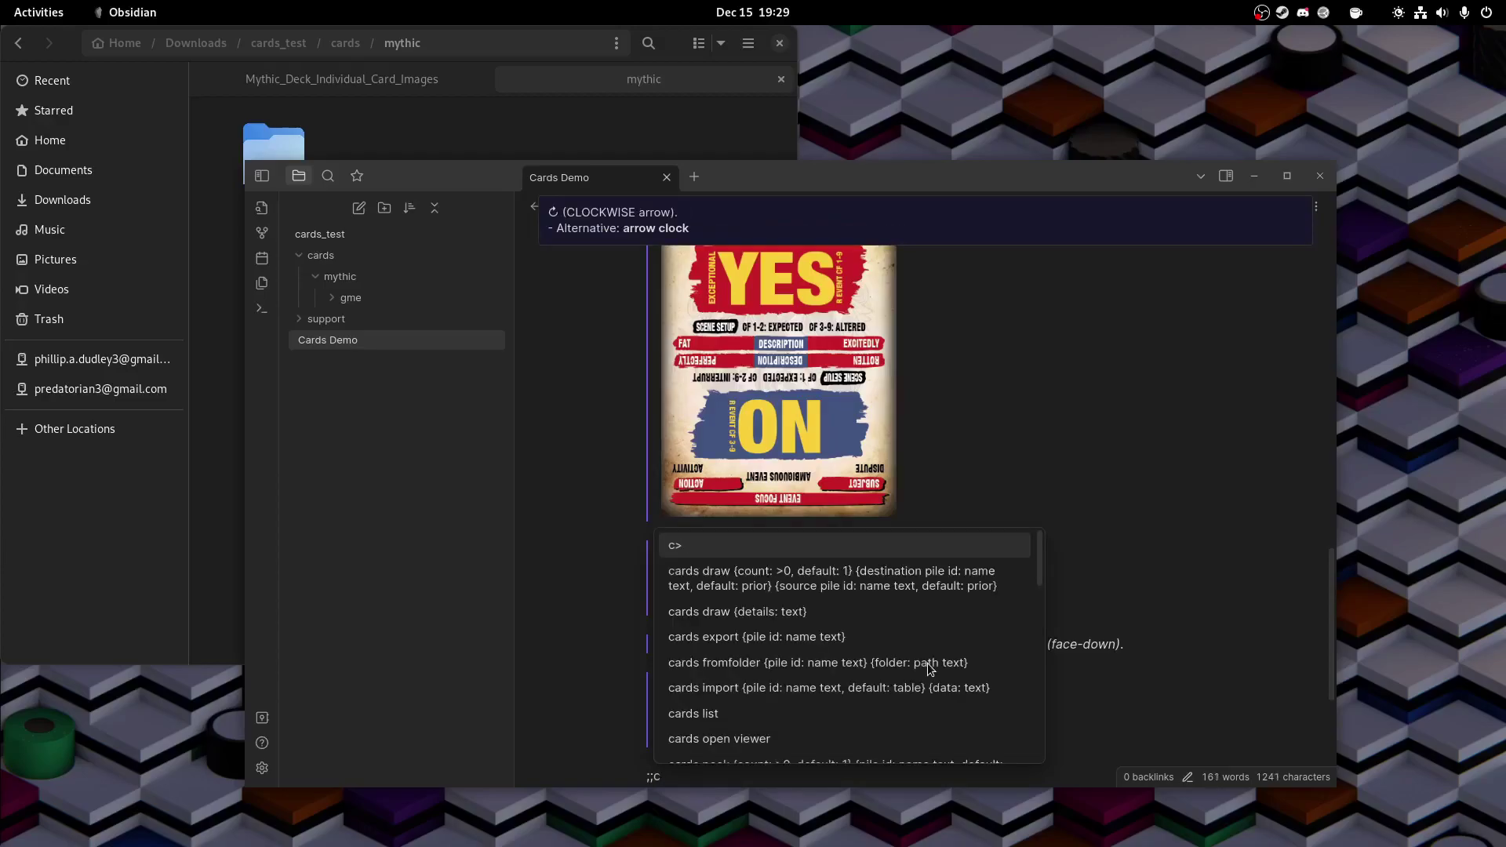
pyautogui.write('ards draw')
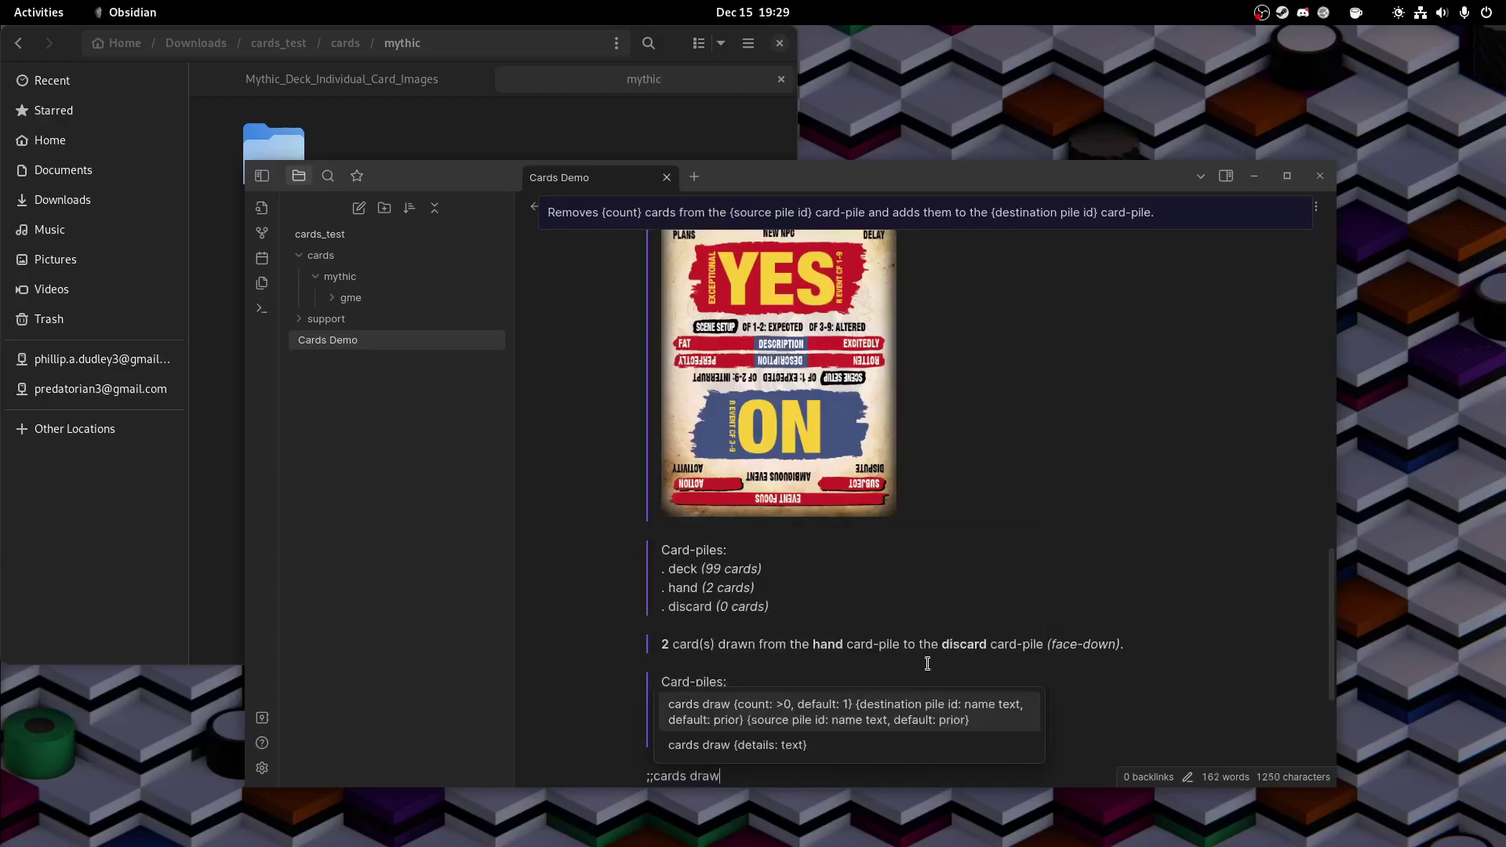
pyautogui.write(' 1 hand')
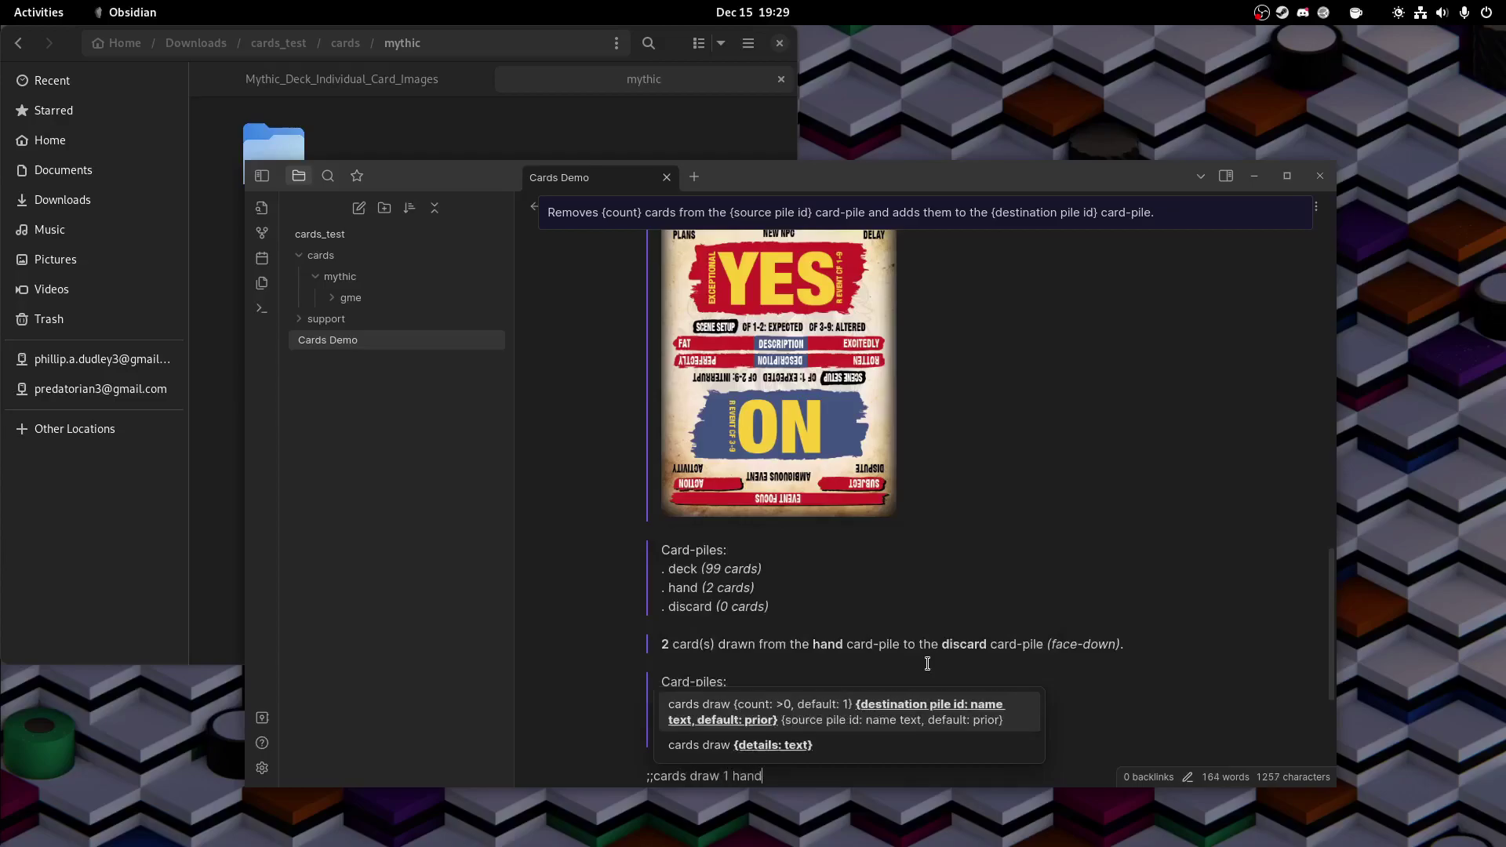
pyautogui.write(' deck')
pyautogui.press('Return')
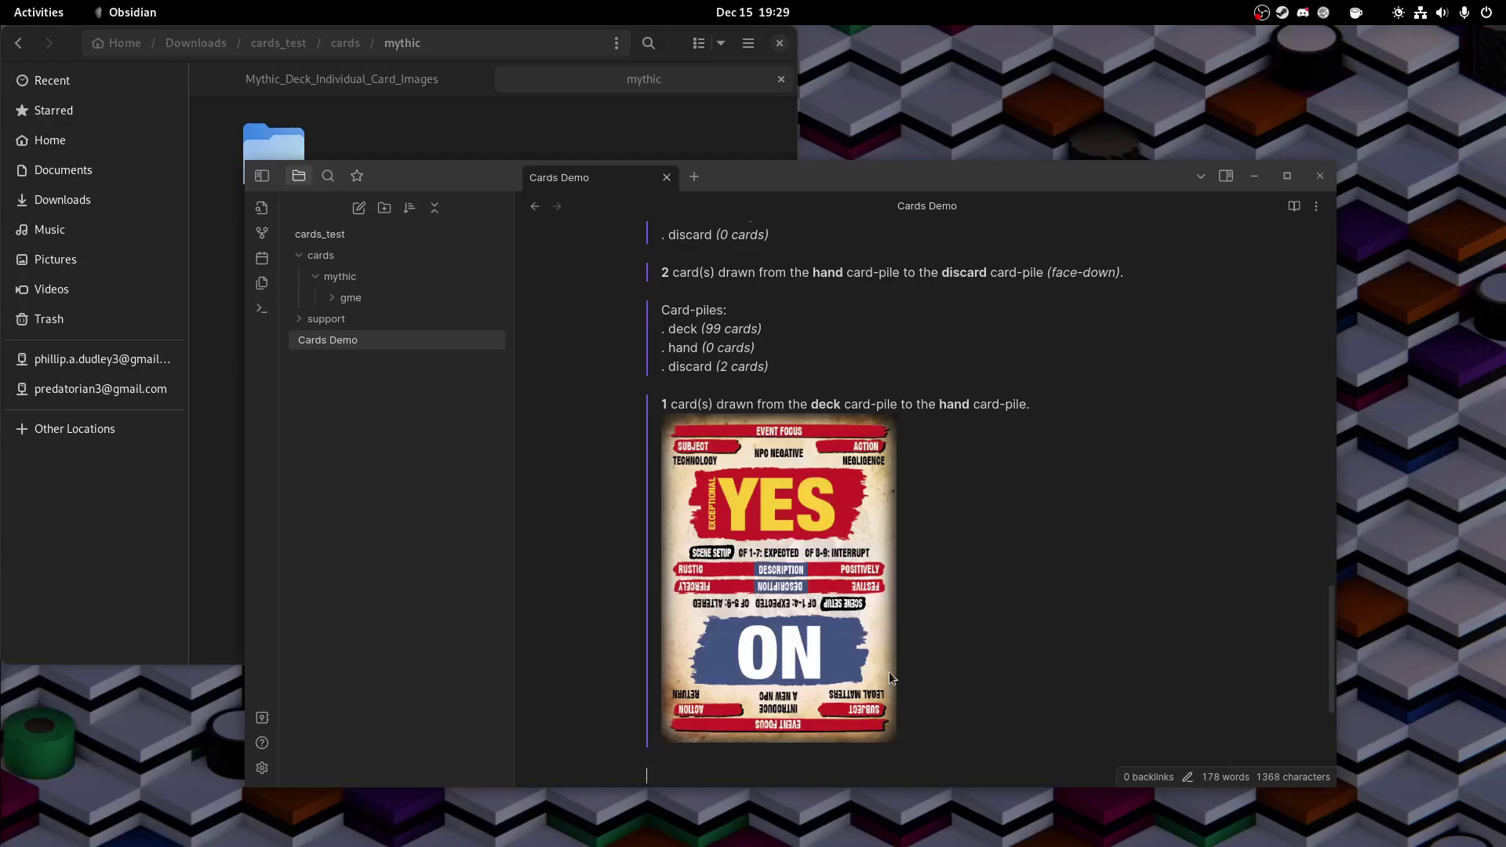
# Step: Return all drawn and discarded cards to the deck with ";;cards recall deck" and list the card-piles with ";;cards list"
pyautogui.write(';;cards ca')
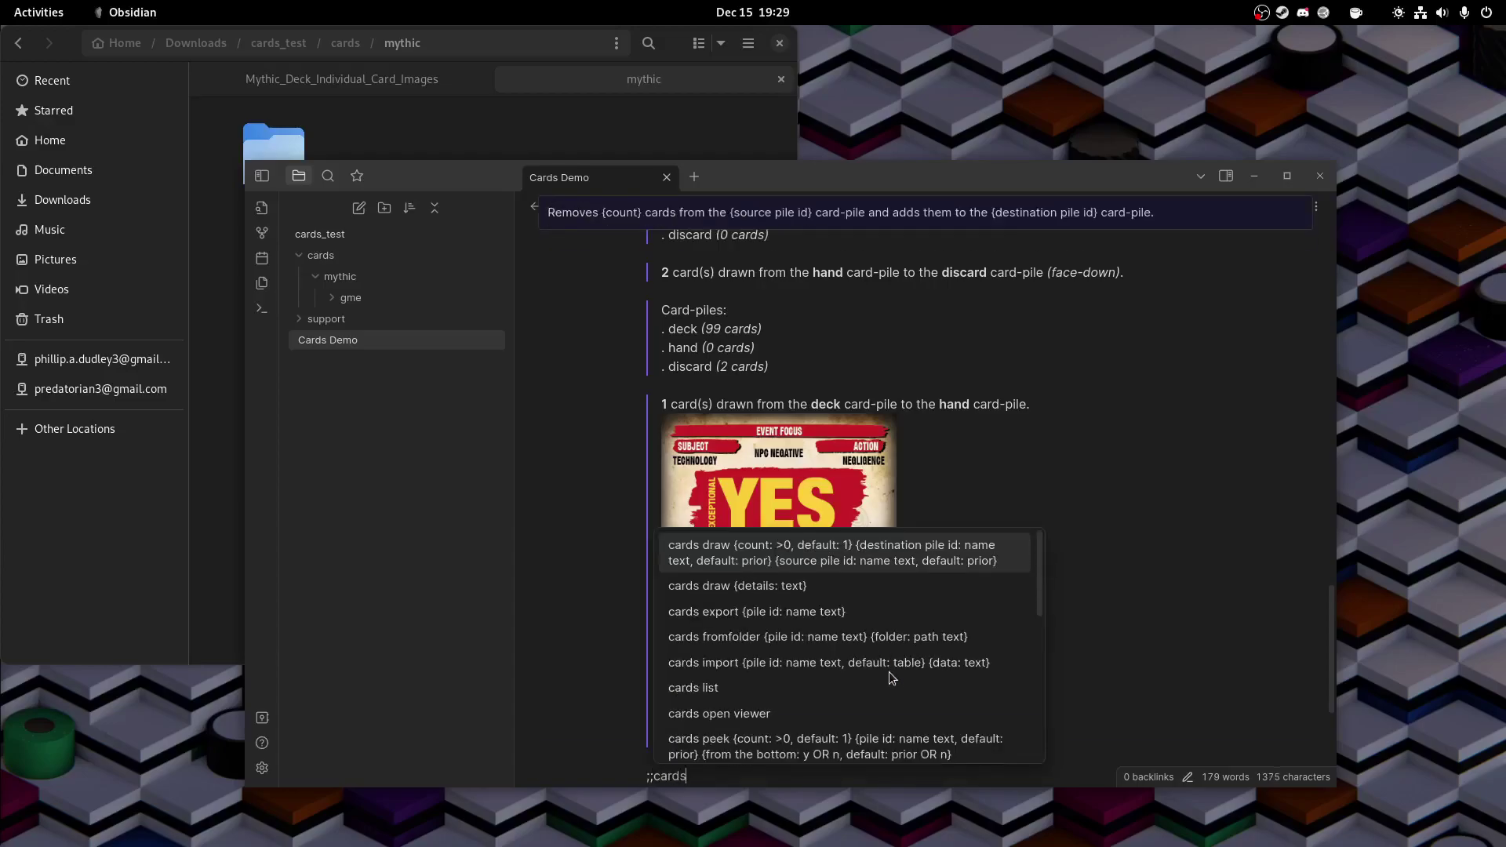
pyautogui.press('BackSpace')
pyautogui.press('BackSpace')
pyautogui.write('recall ')
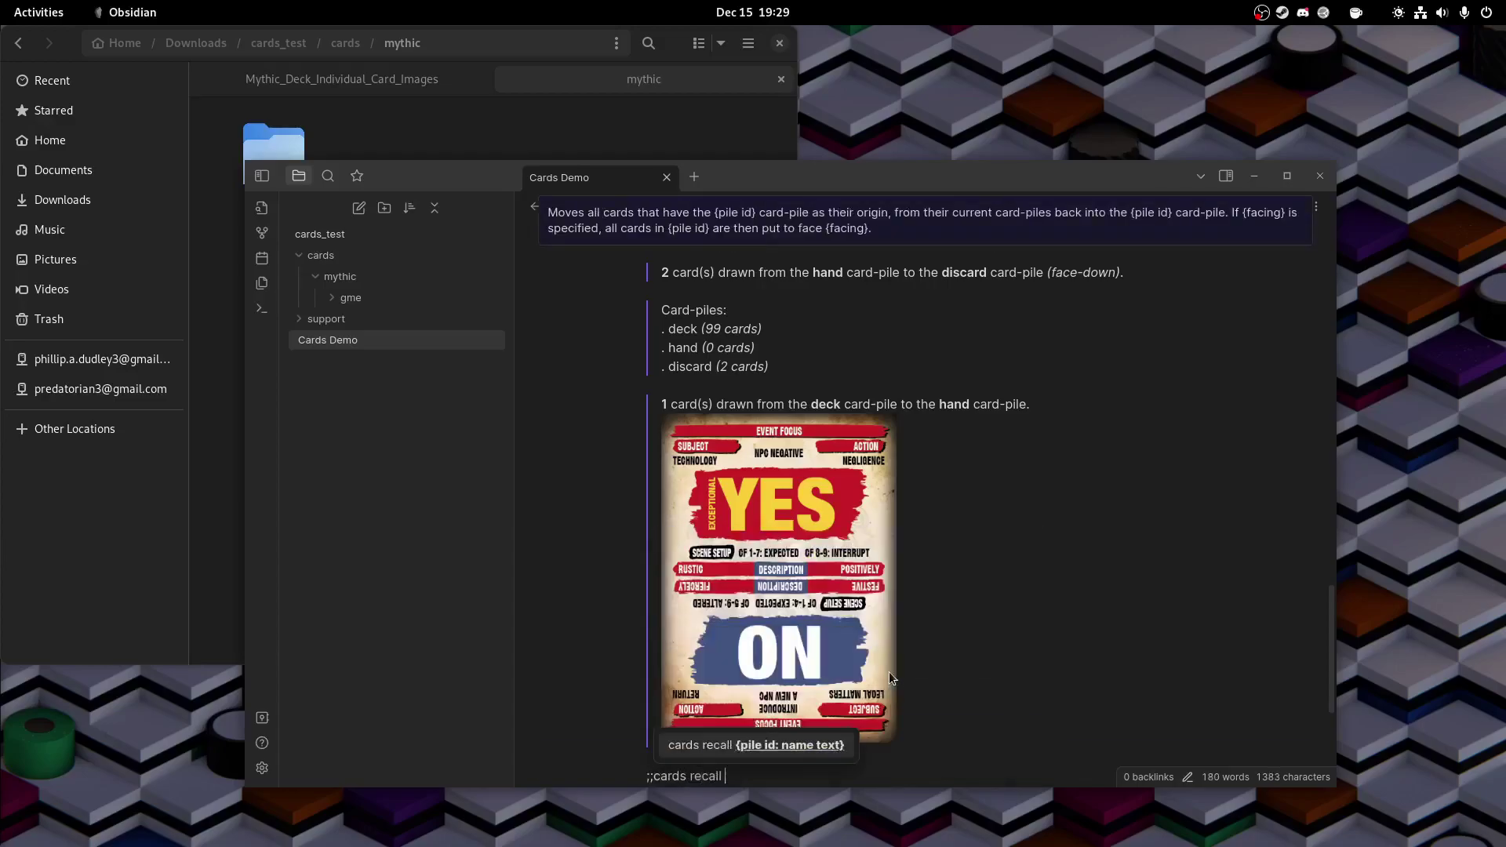
pyautogui.write('deck')
pyautogui.press('Return')
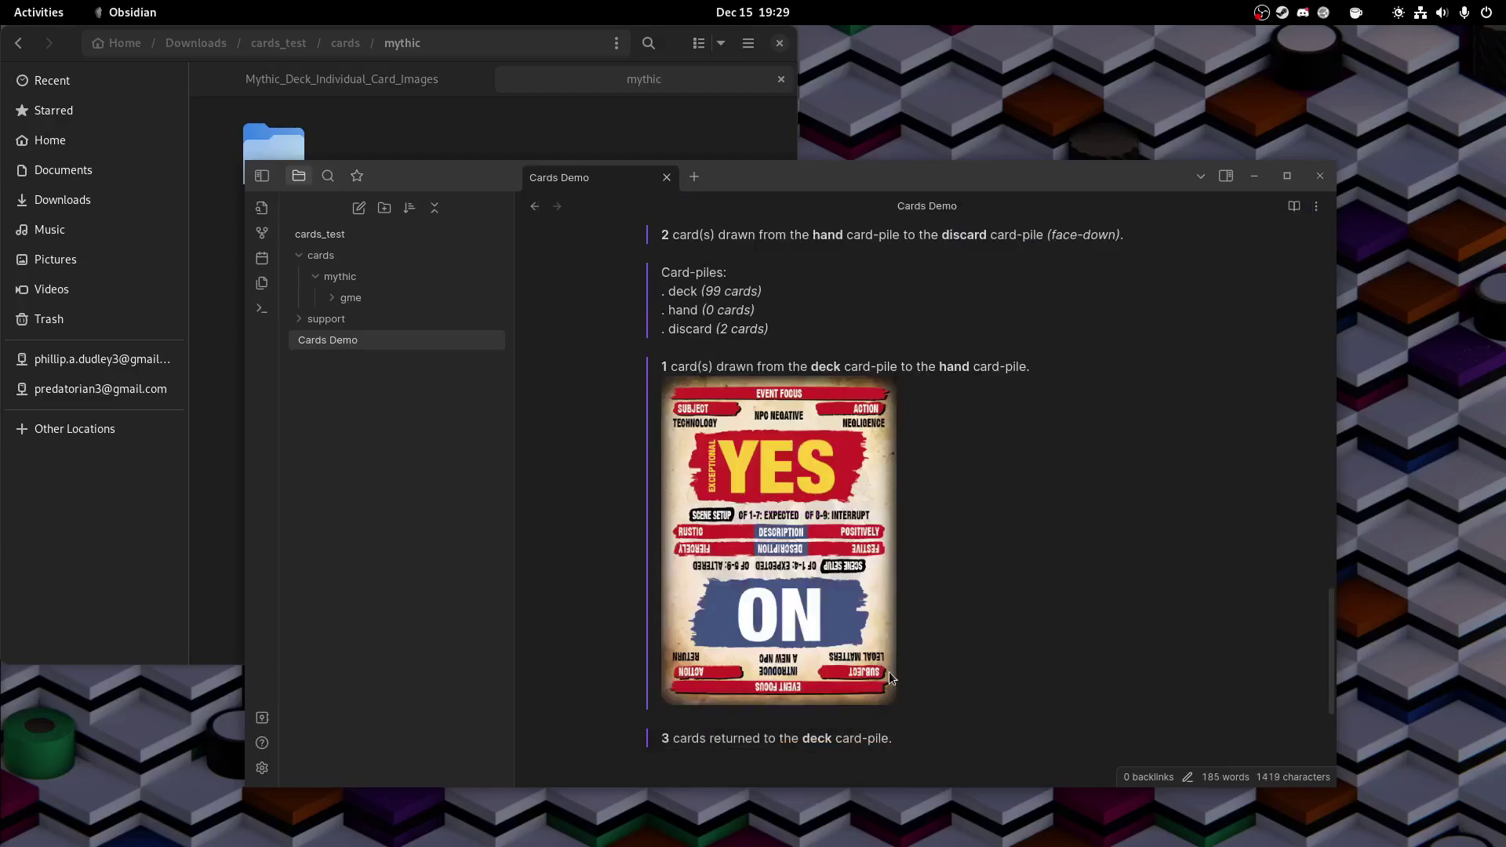
pyautogui.write(';;cards list')
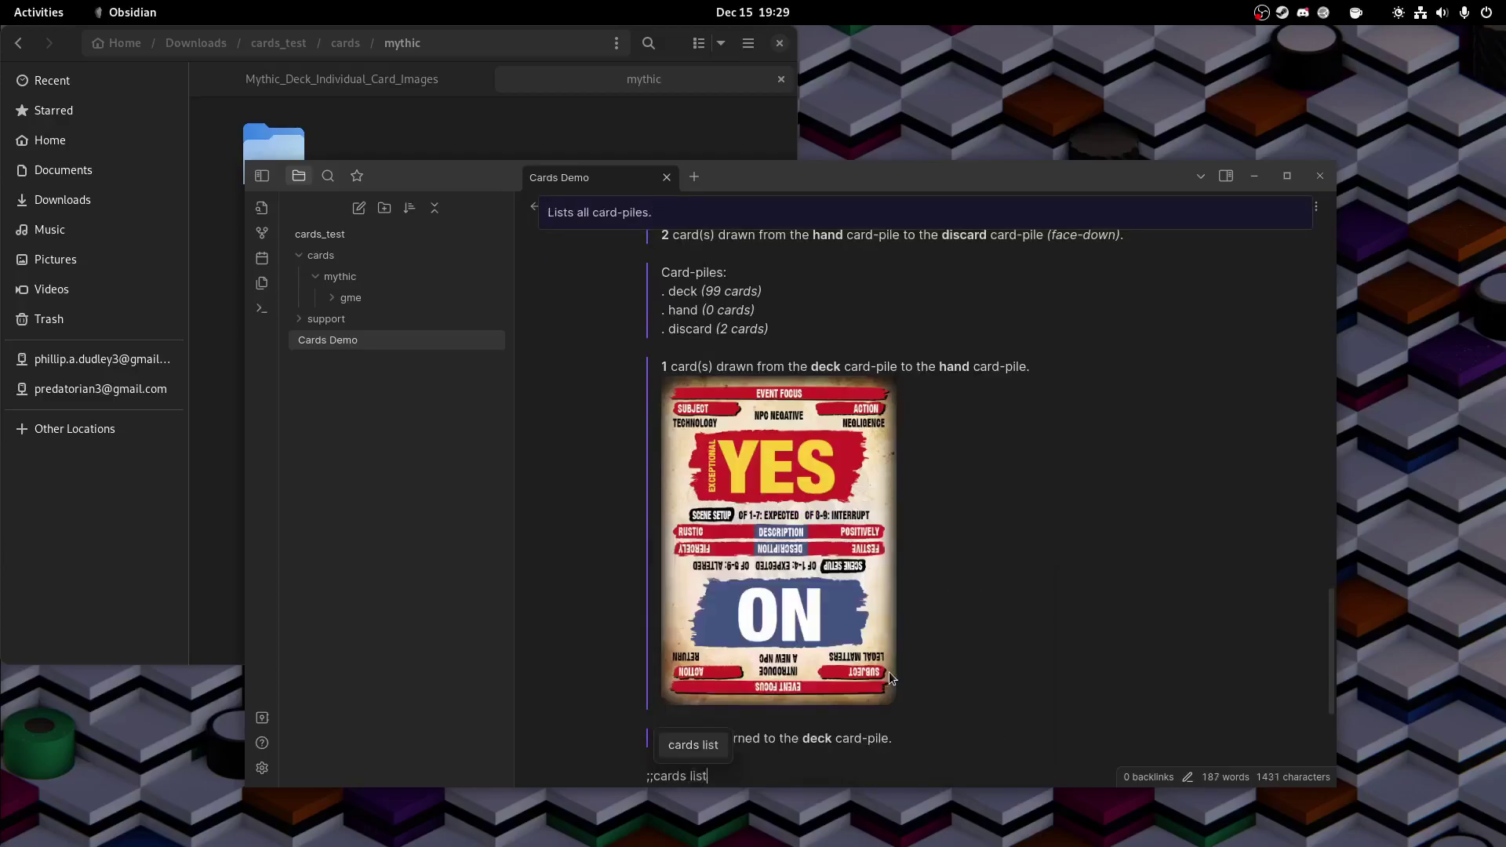
pyautogui.press('Return')
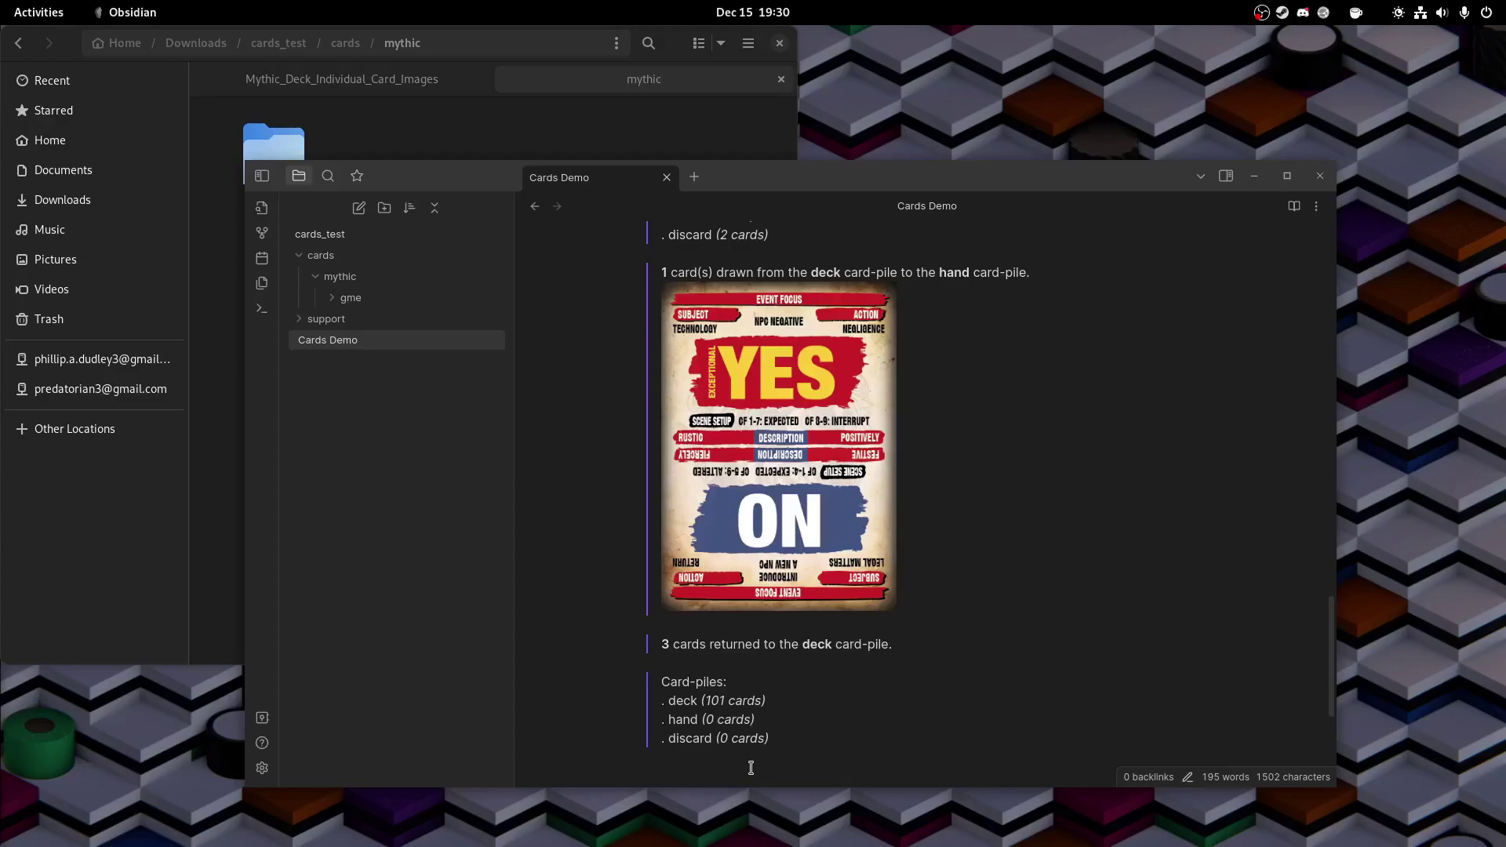
# Step: Shuffle the recalled deck with random card rotation using ";;cards shuffle deck y"
pyautogui.write(';;cards ')
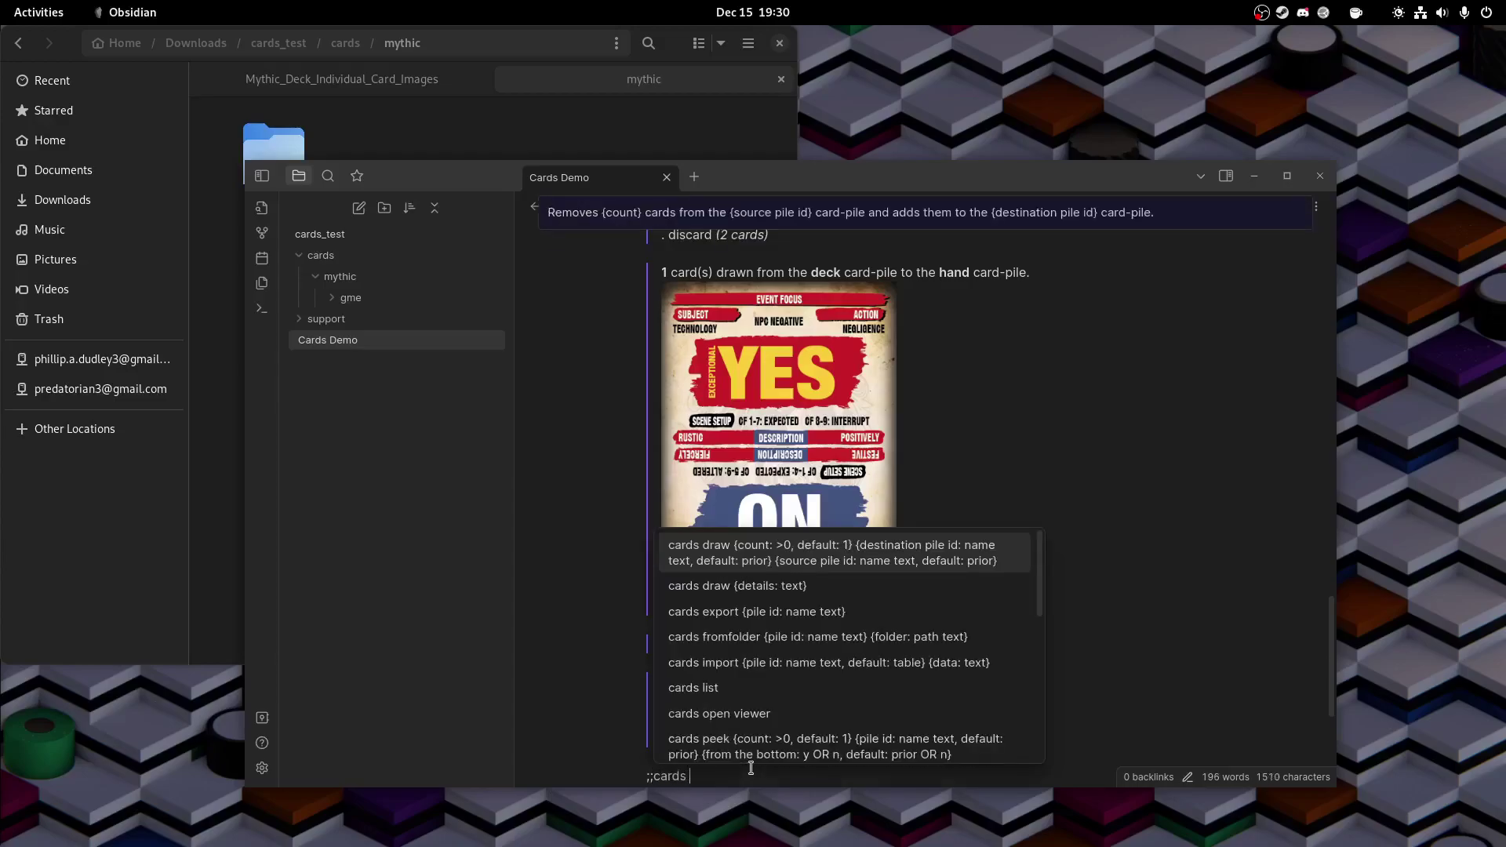
pyautogui.write('shuffle deck y')
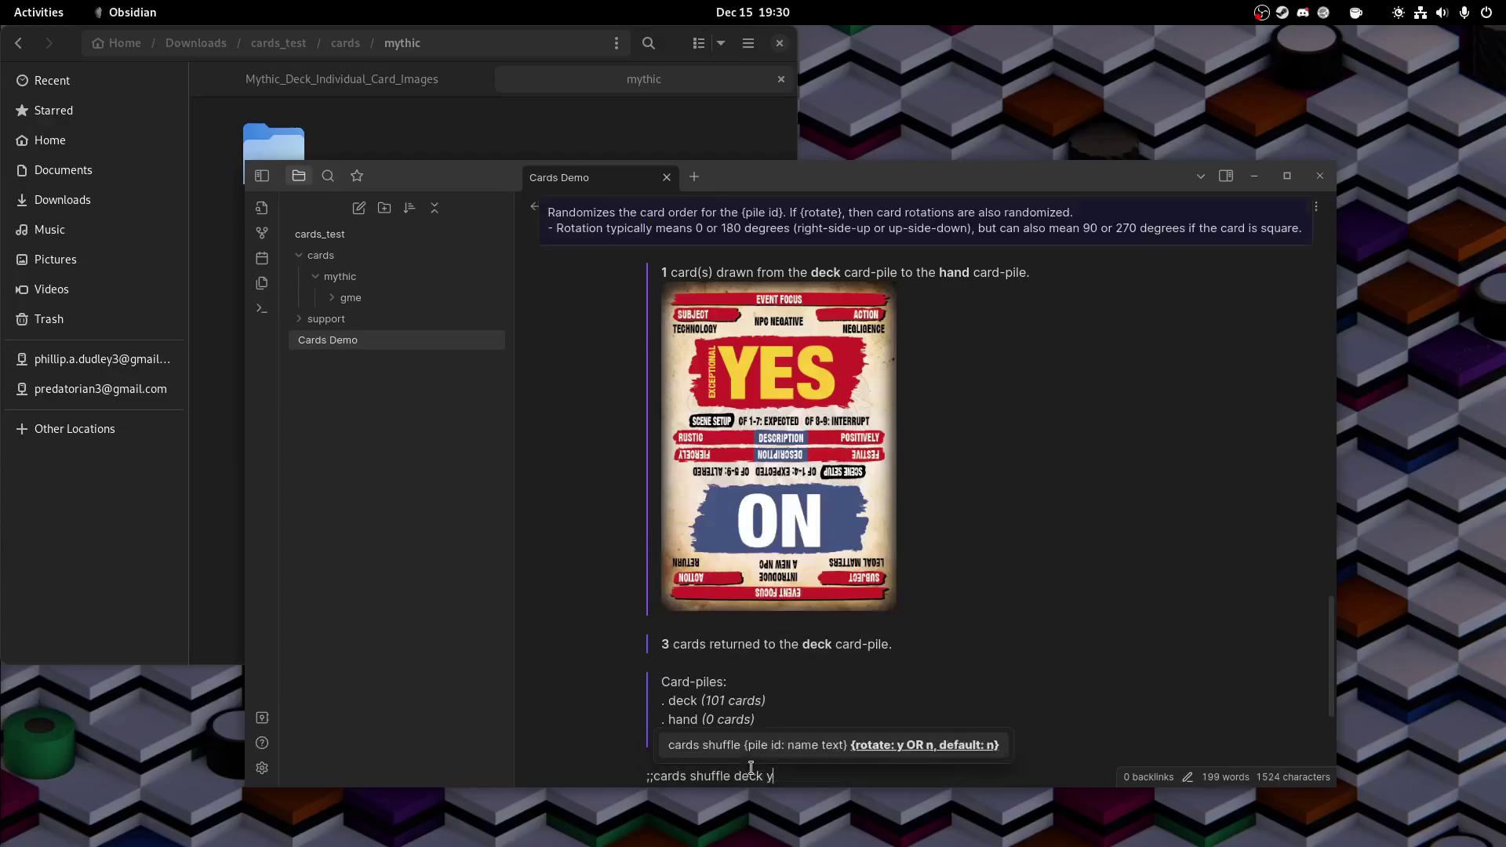
pyautogui.press('Return')
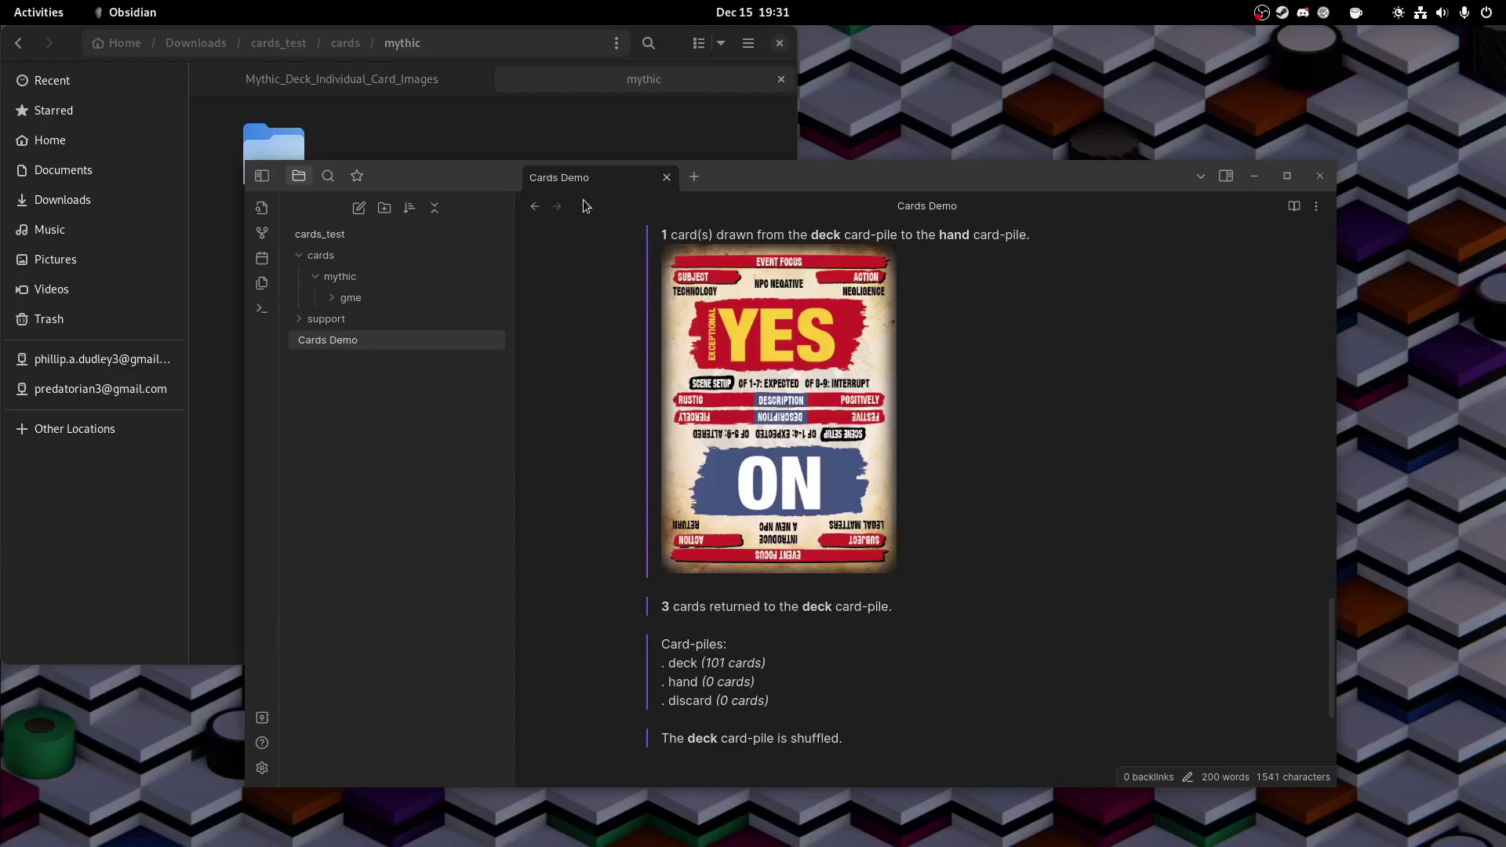
pyautogui.hotkey('alt', 'Tab')
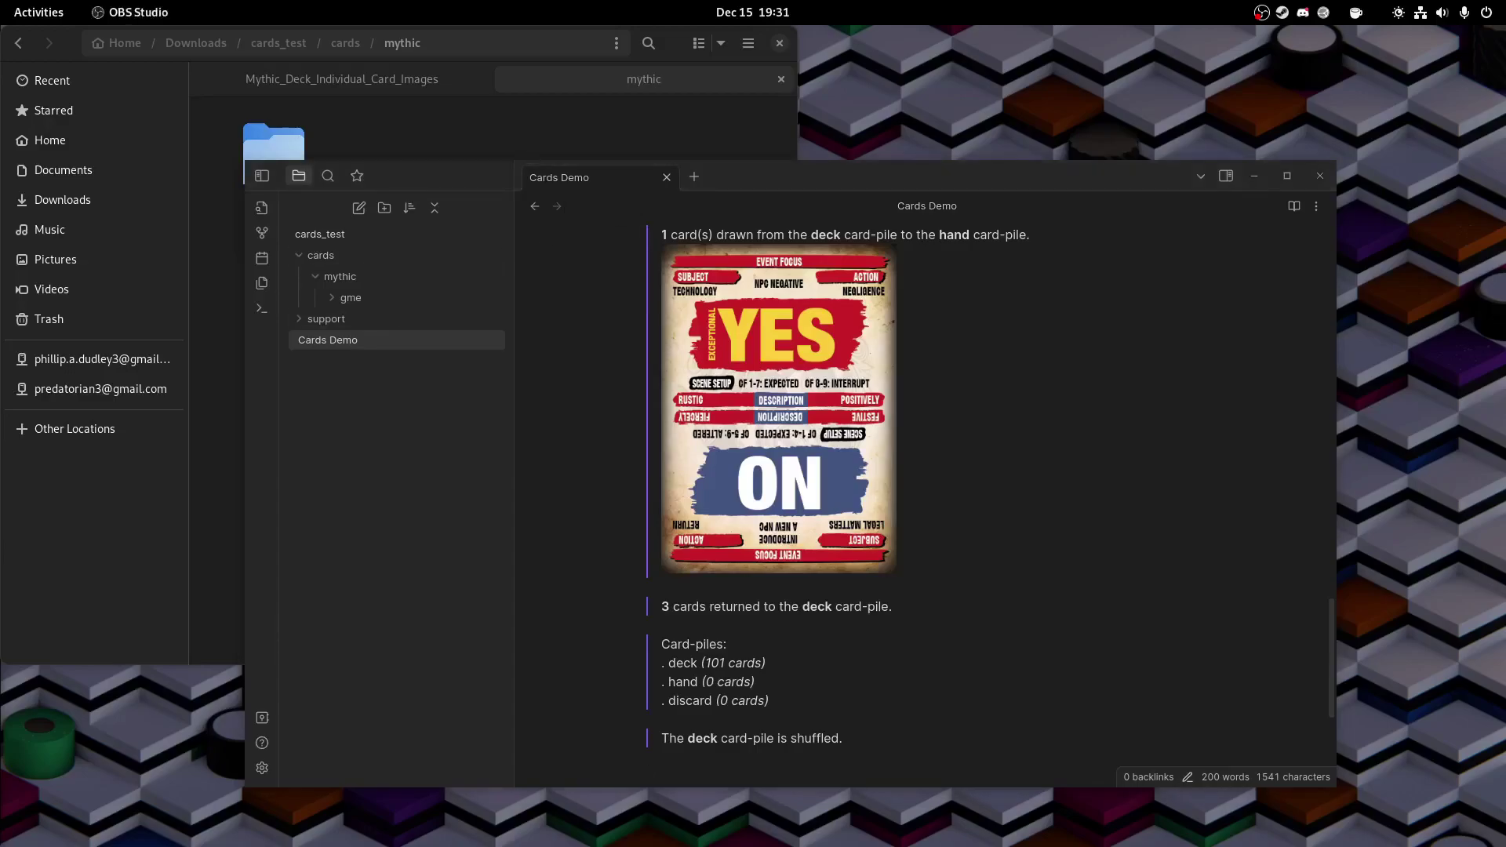